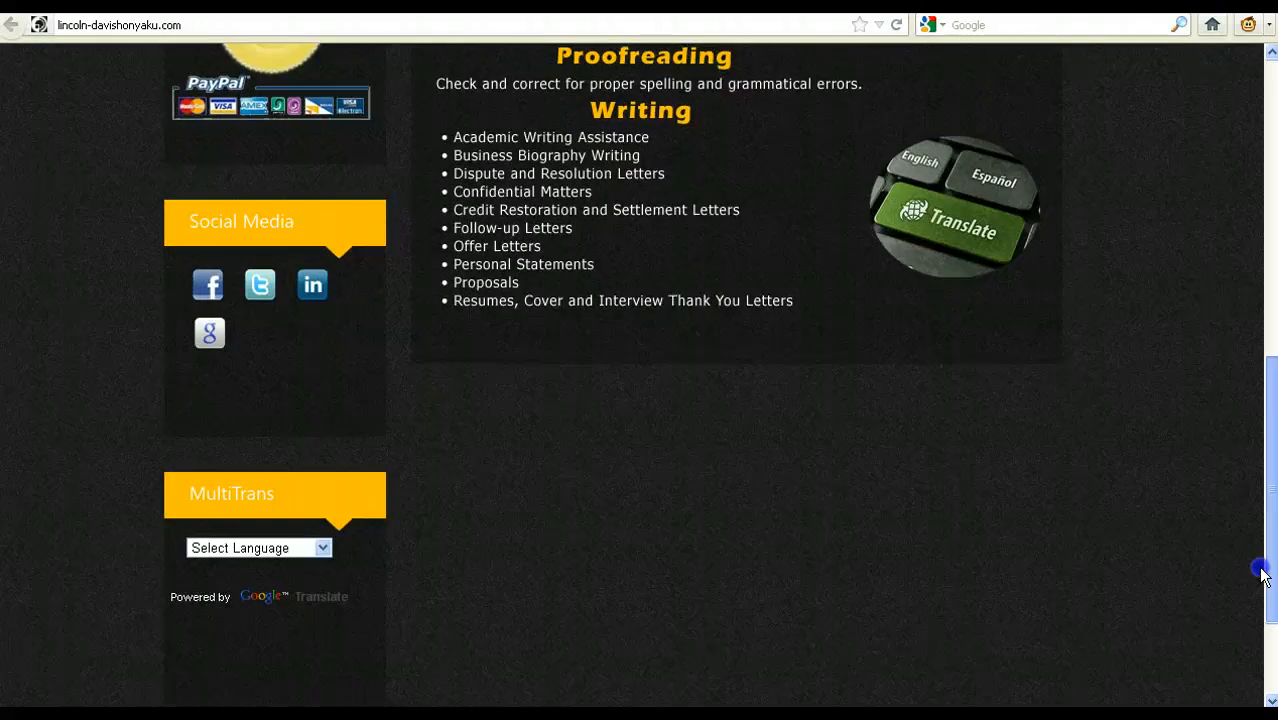
Step: Review the services described on the Lincoln Davis home page and the content of its Translation page
drag(1266, 626, 1272, 243)
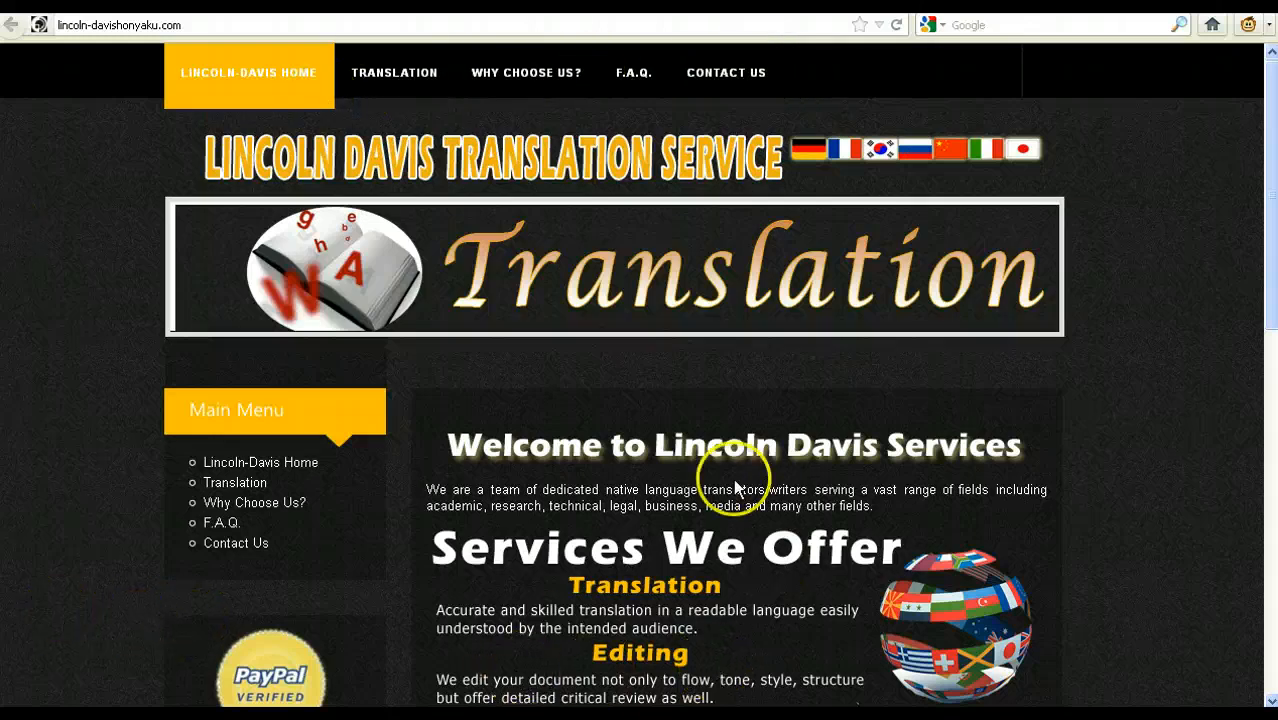
scroll(1273, 328, down, 5)
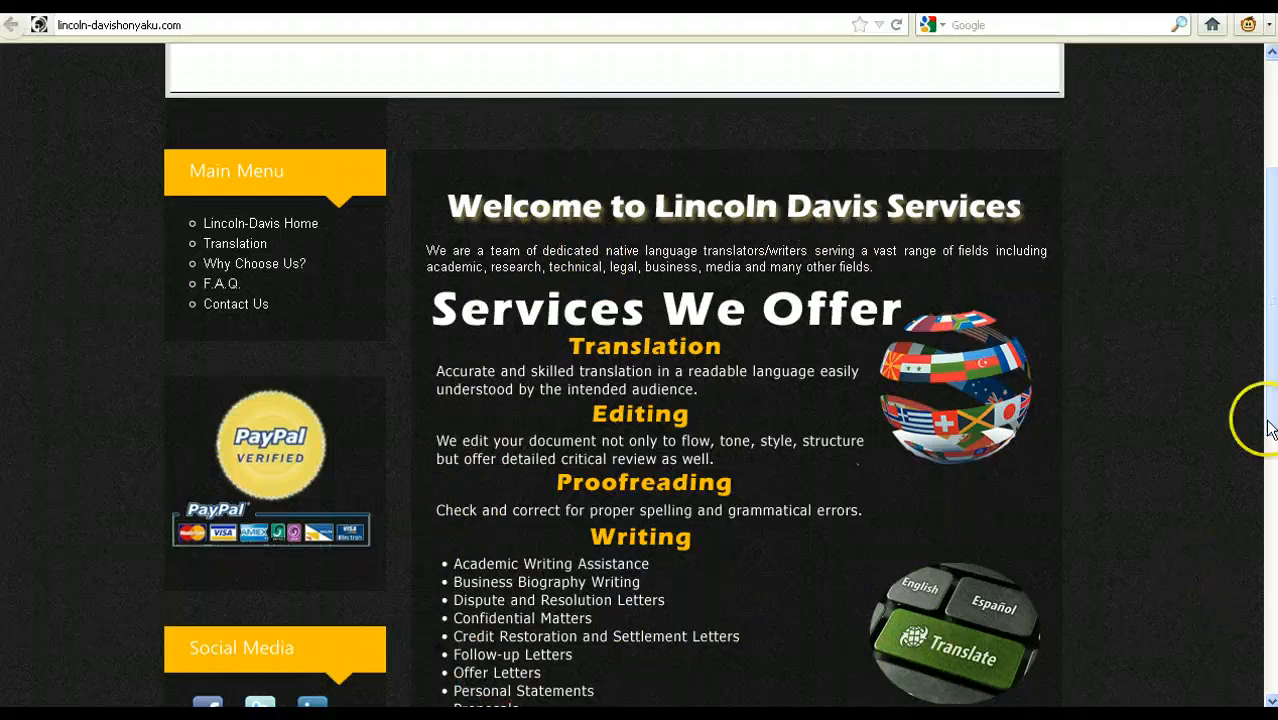
drag(1270, 422, 1271, 484)
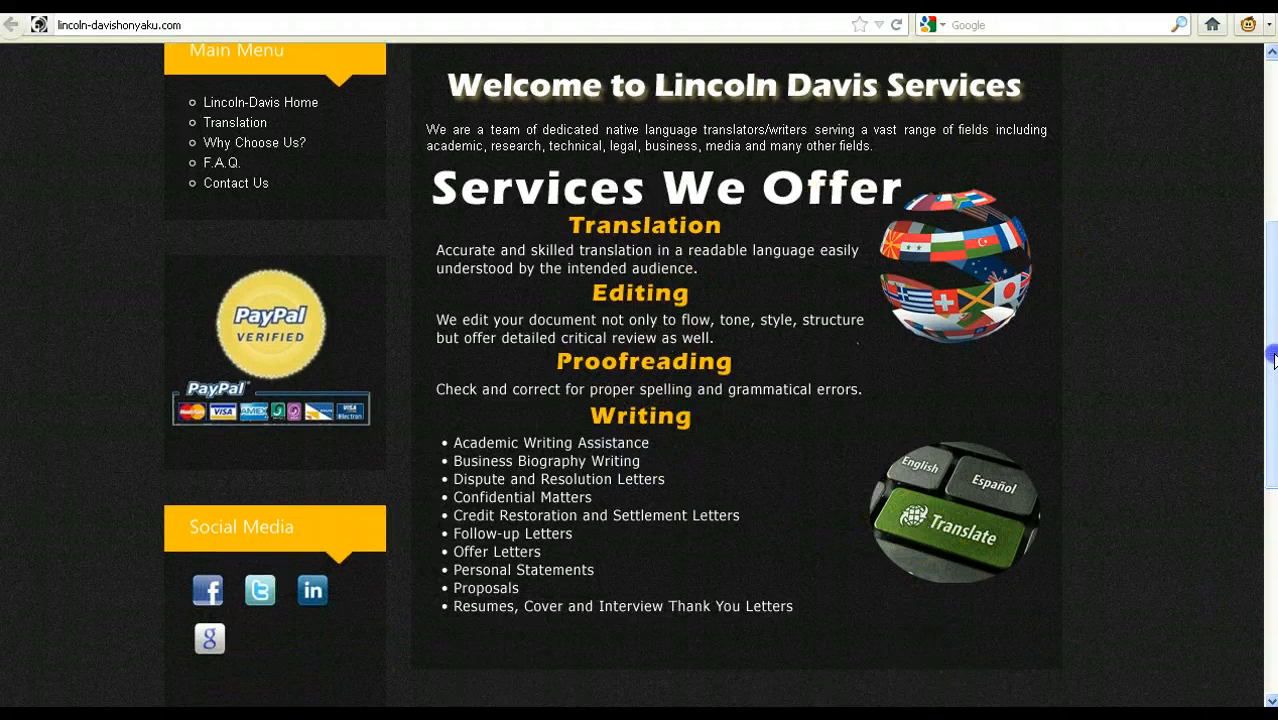
mouse_move(1272, 362)
mouse_down()
mouse_move(1272, 300)
mouse_move(1272, 356)
mouse_up()
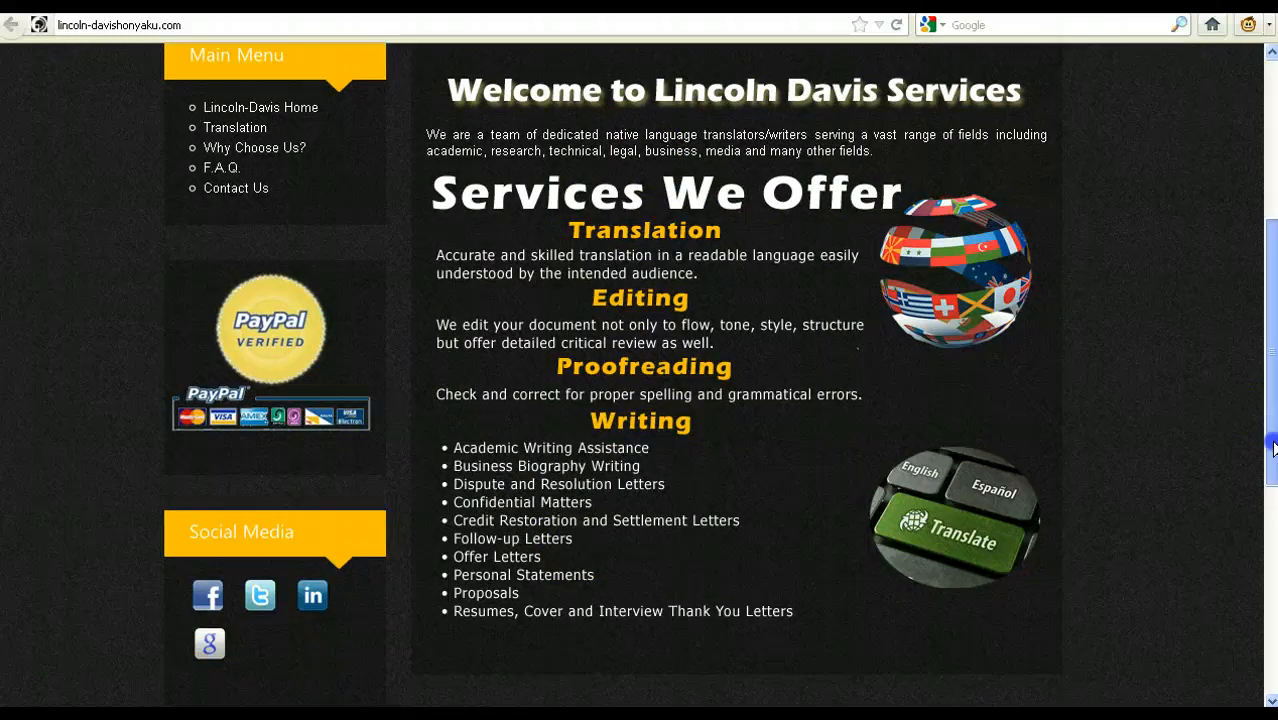
mouse_move(1272, 447)
mouse_down()
mouse_move(1270, 475)
mouse_move(1264, 317)
mouse_move(1267, 465)
mouse_up()
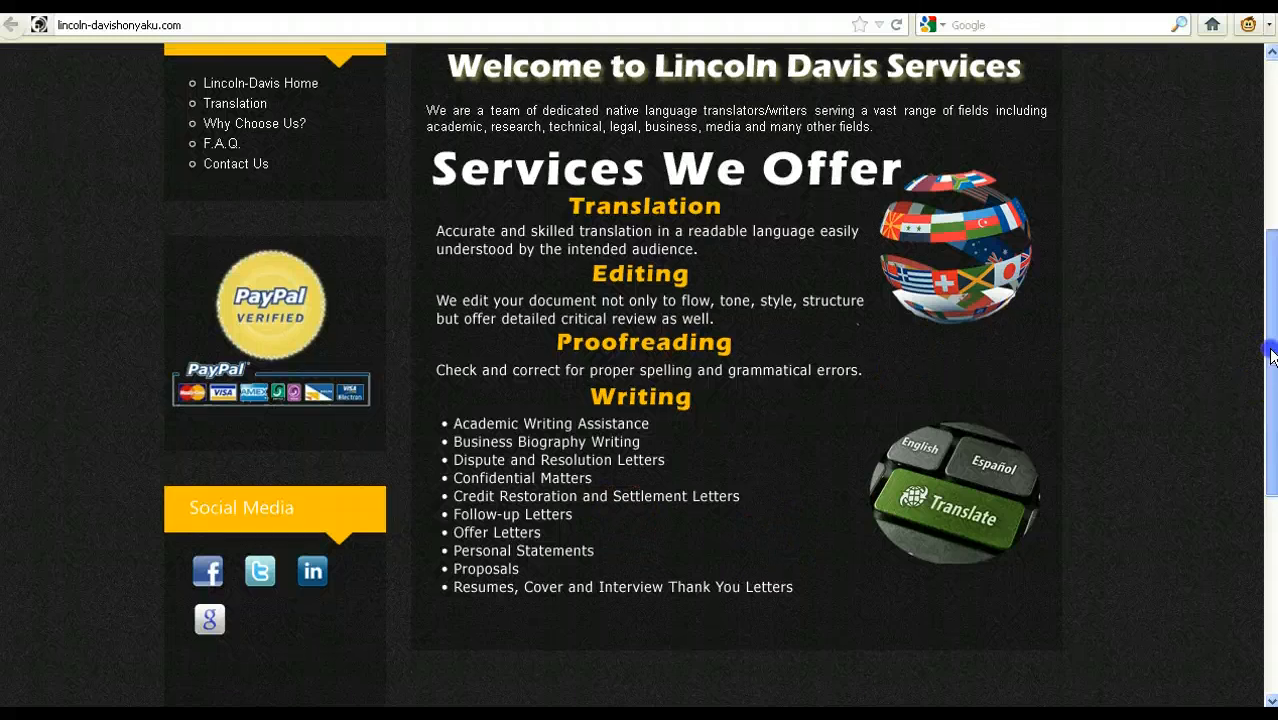
drag(1257, 357, 1258, 151)
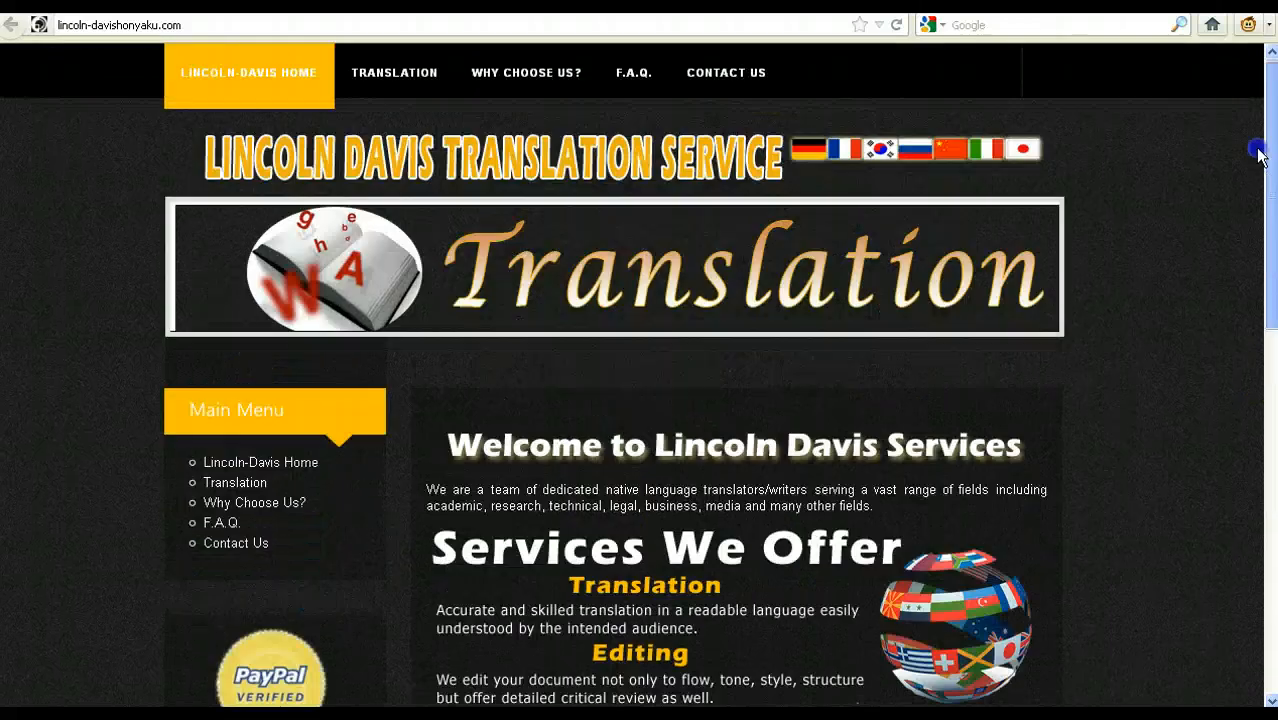
click(390, 104)
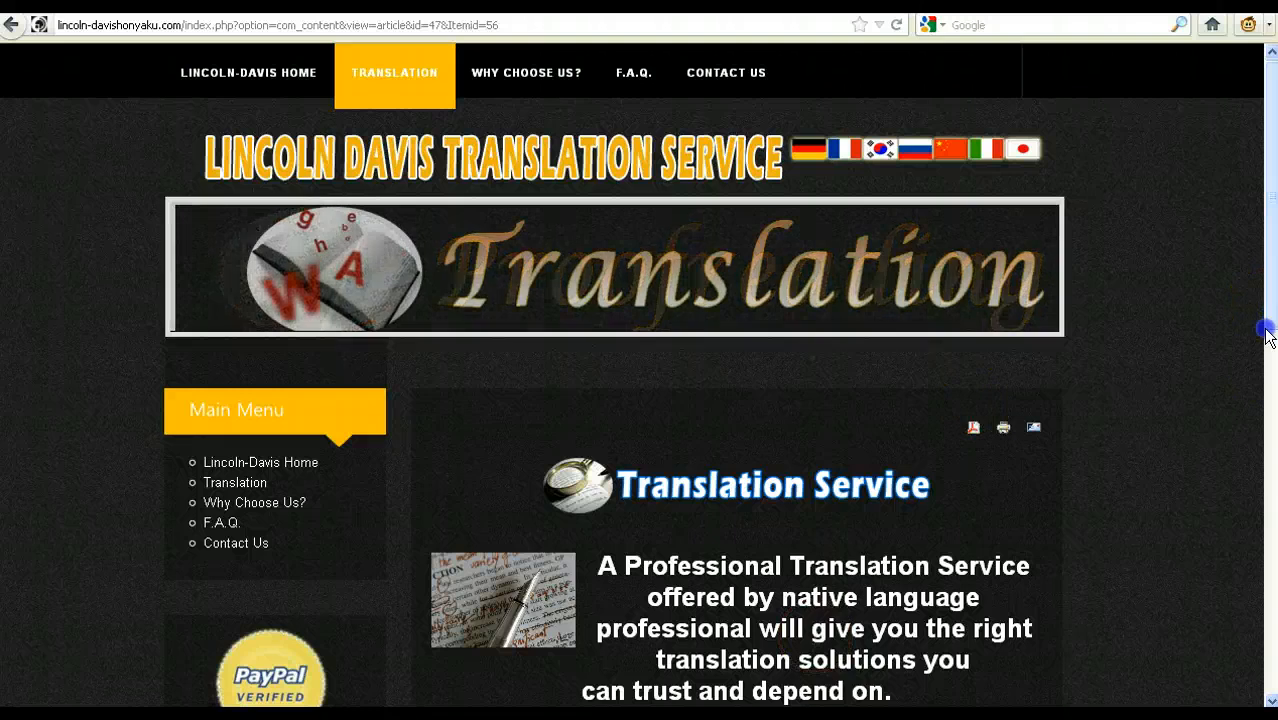
drag(1268, 340, 1248, 120)
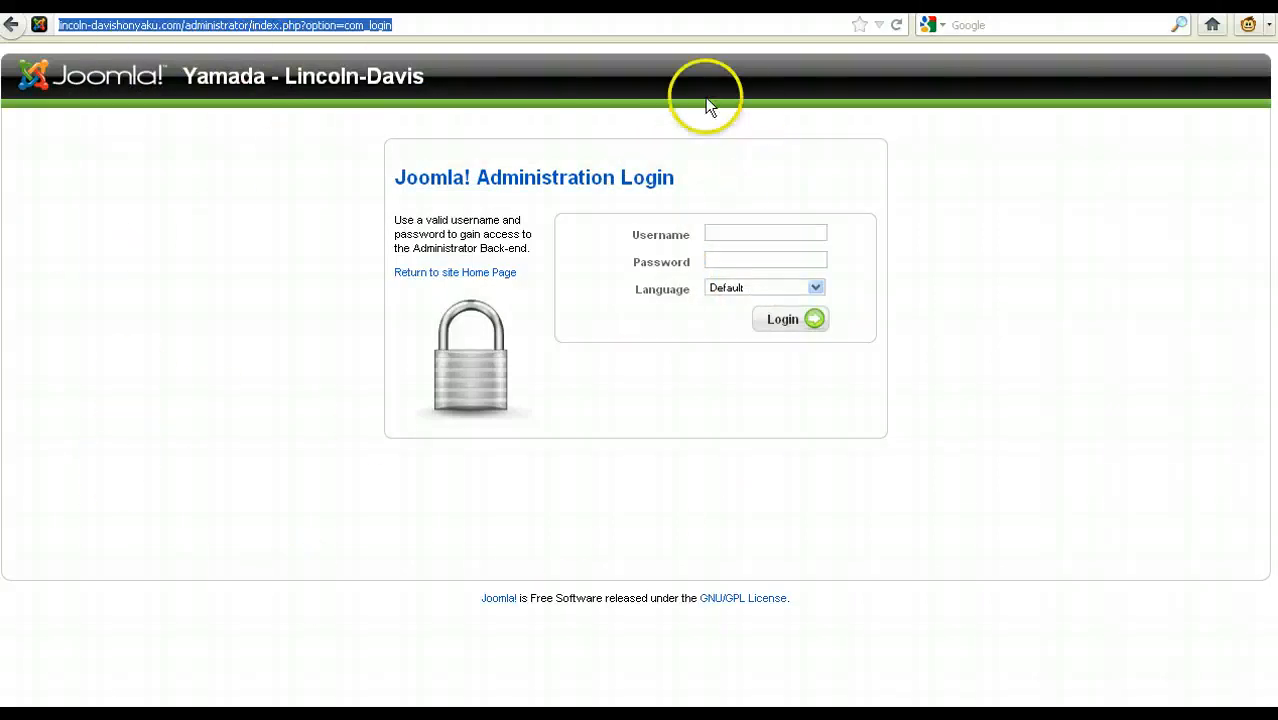
Step: Log in to the Joomla administration as SiteAdmin with the account password and dismiss the offer to remember it
click(794, 235)
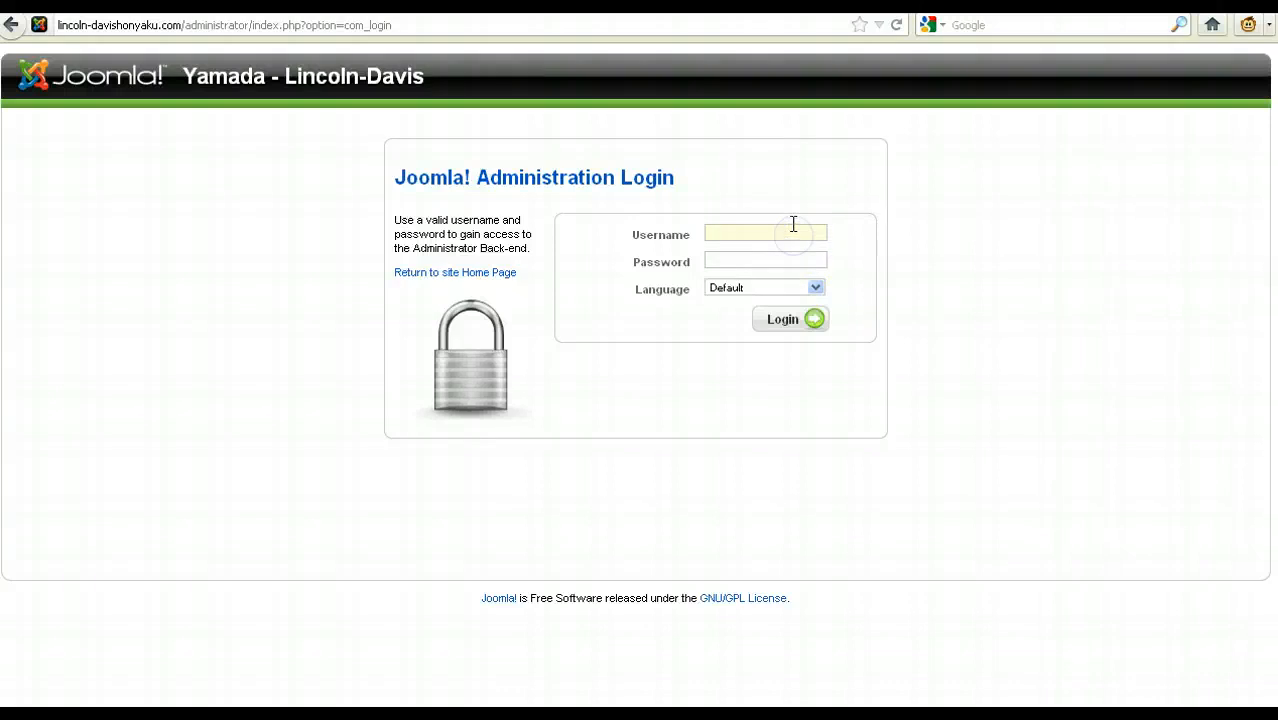
text(SiteAdmin)
key(Tab)
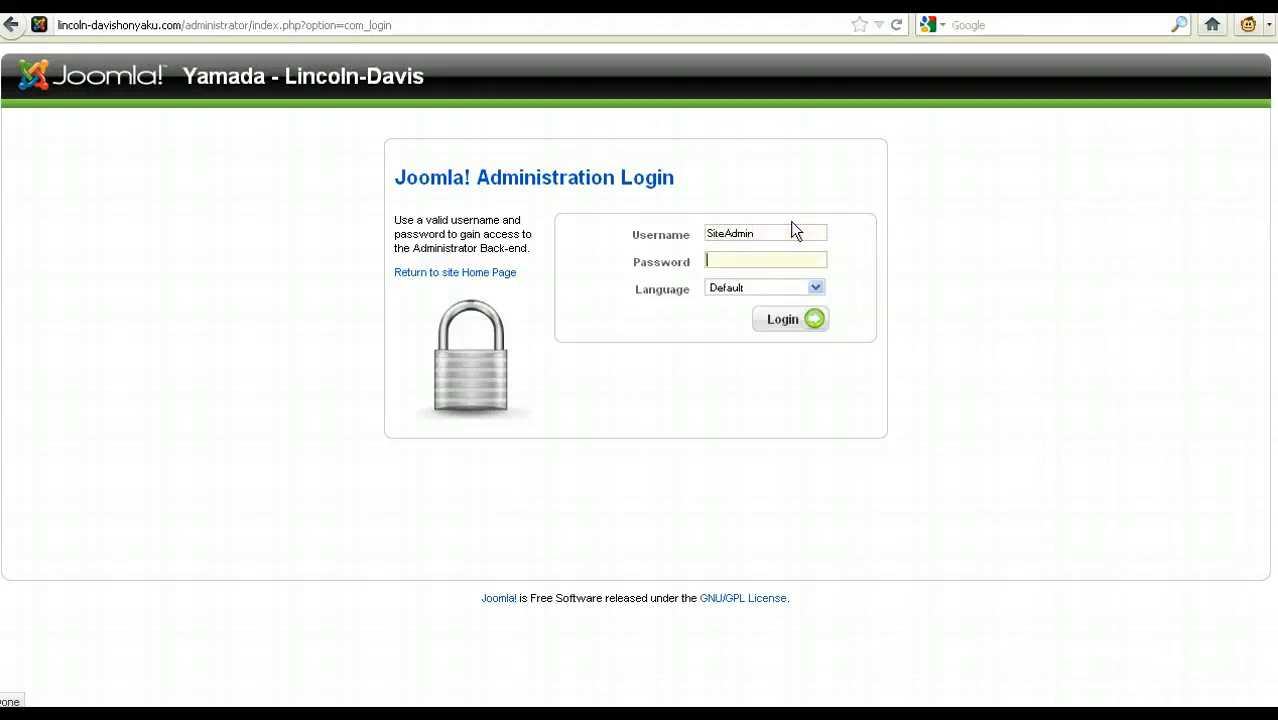
text(**********)
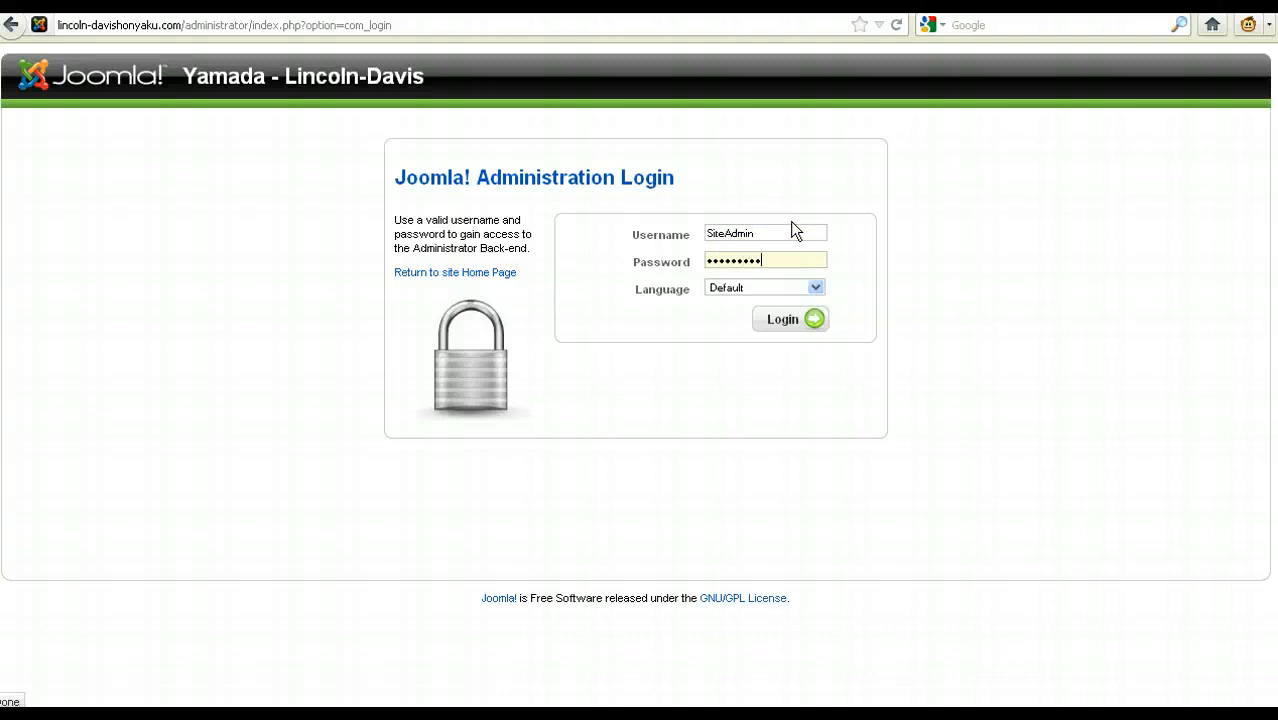
click(796, 322)
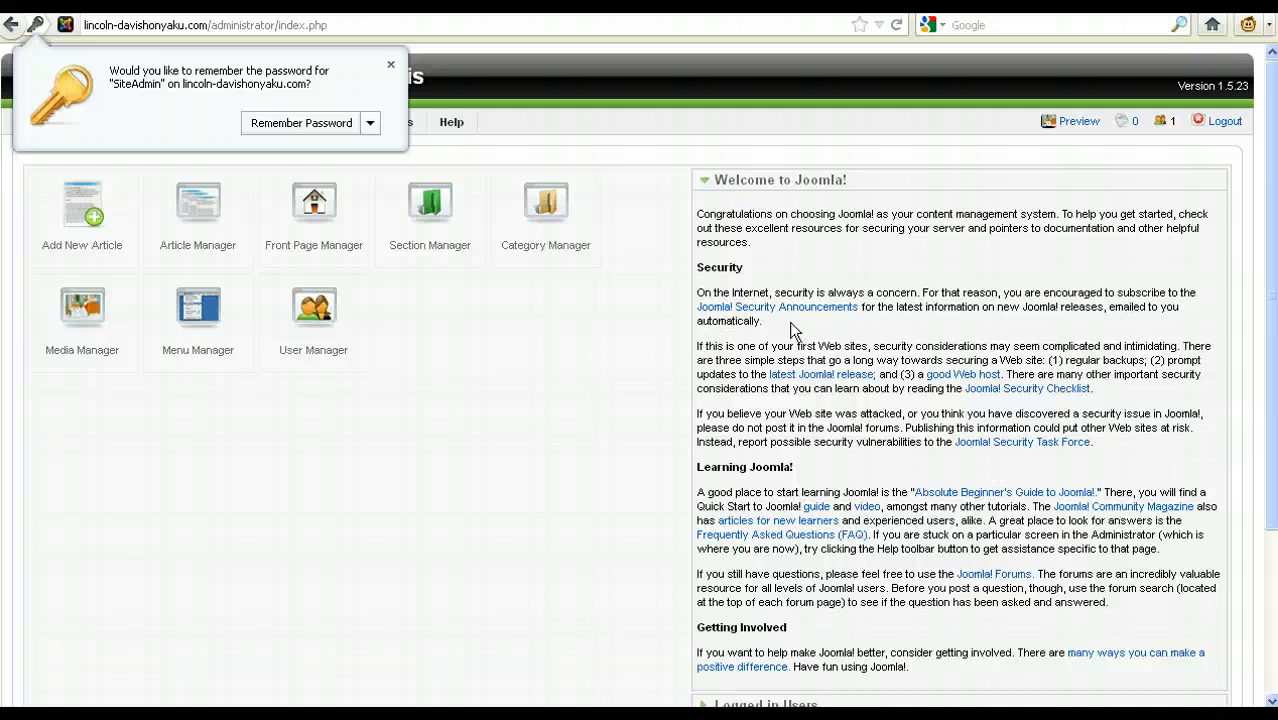
click(391, 65)
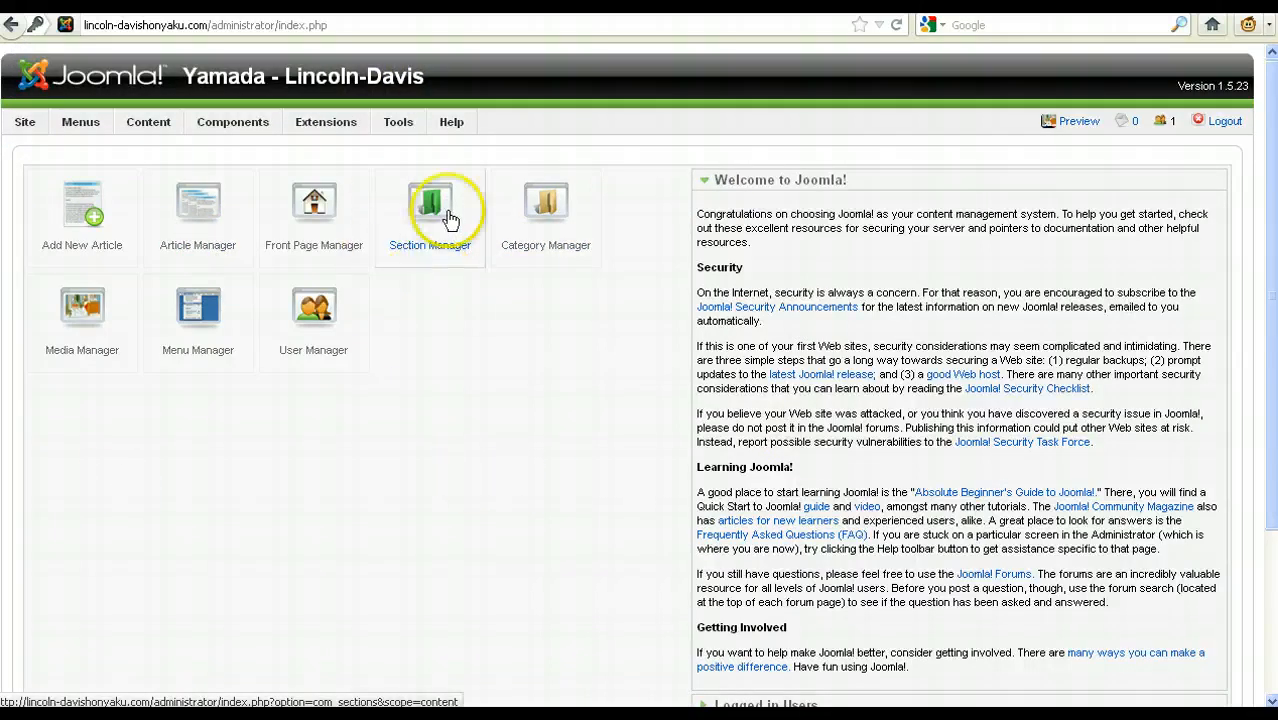
Step: Open the Article Manager and look through the list of site articles
drag(118, 295, 181, 374)
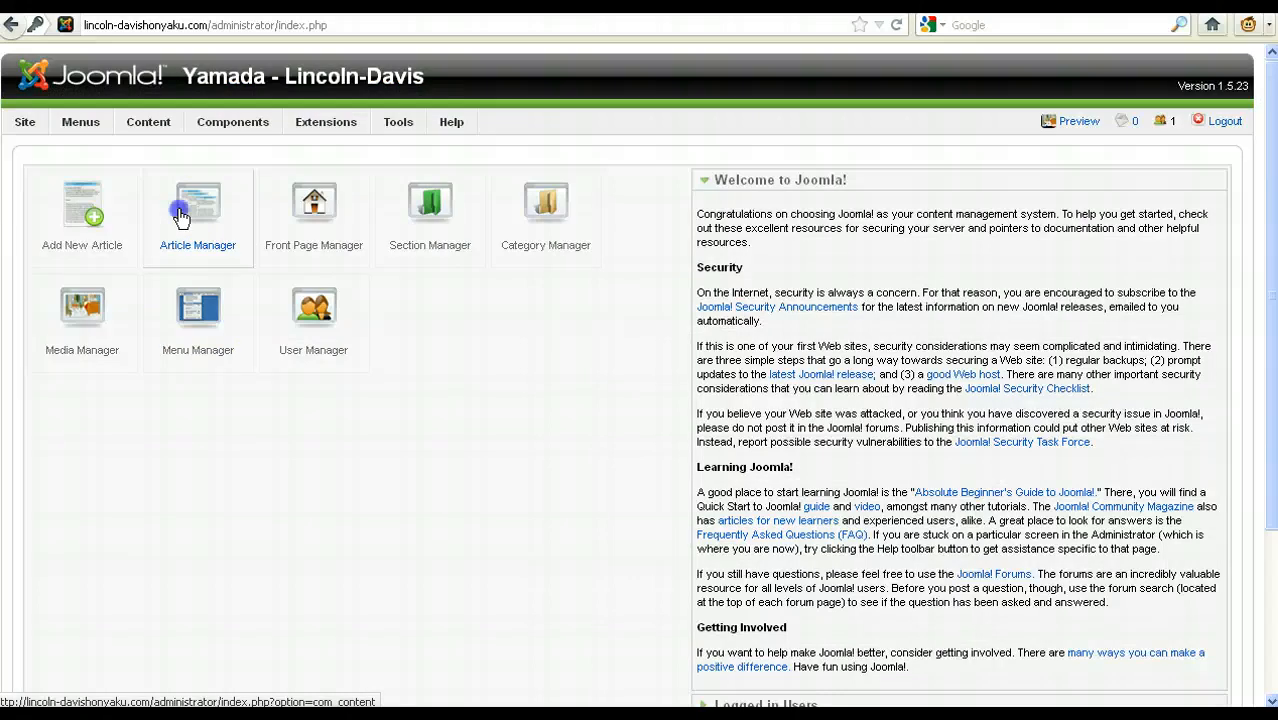
click(180, 218)
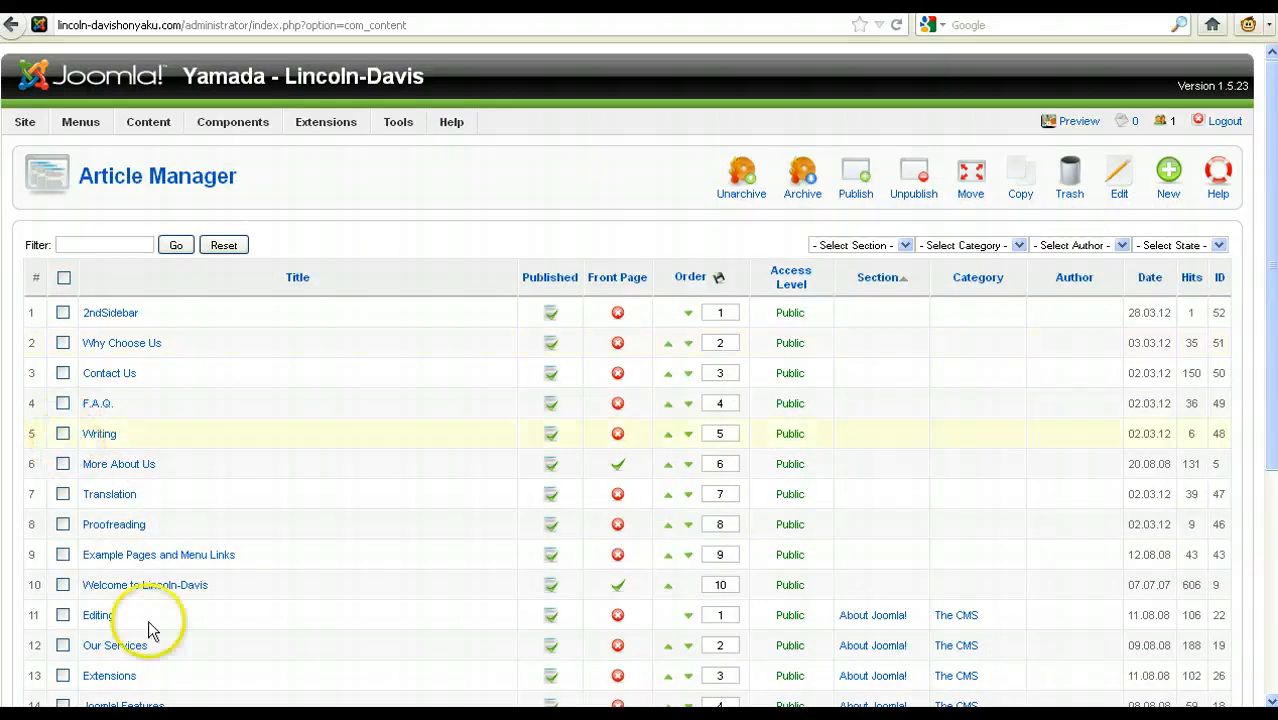
scroll(376, 466, down, 2)
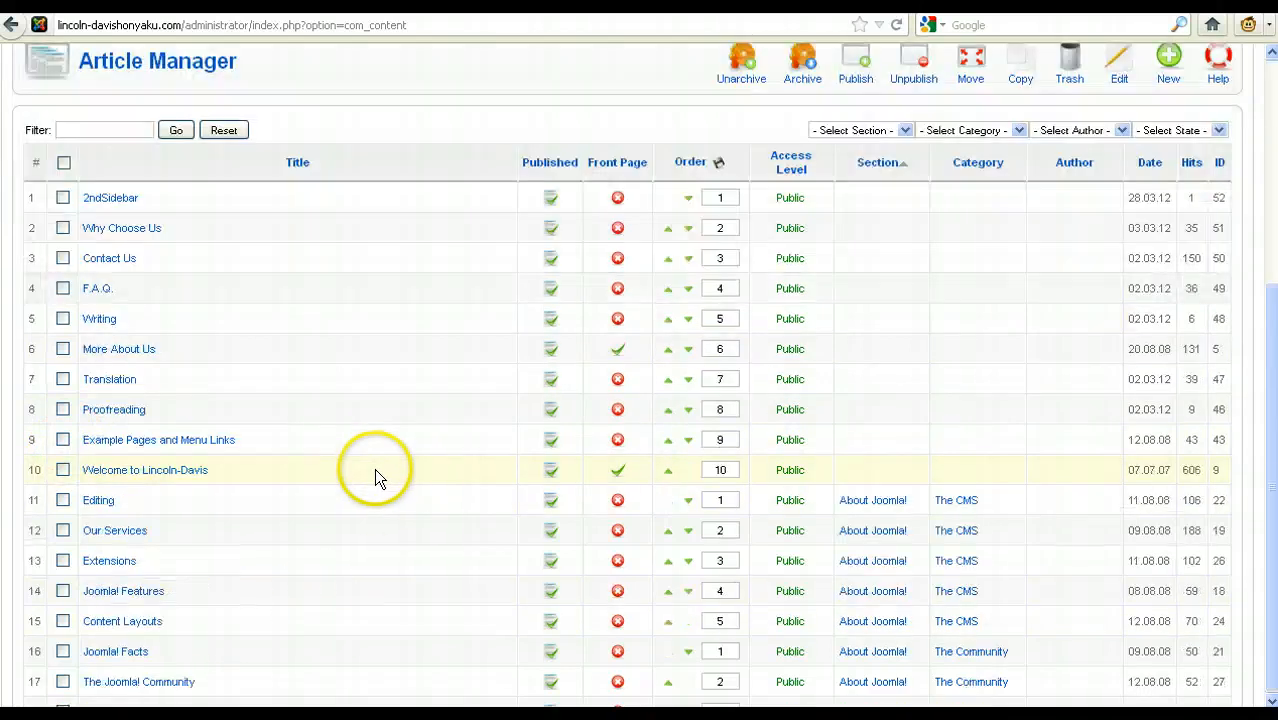
scroll(430, 478, down, 3)
scroll(379, 388, up, 4)
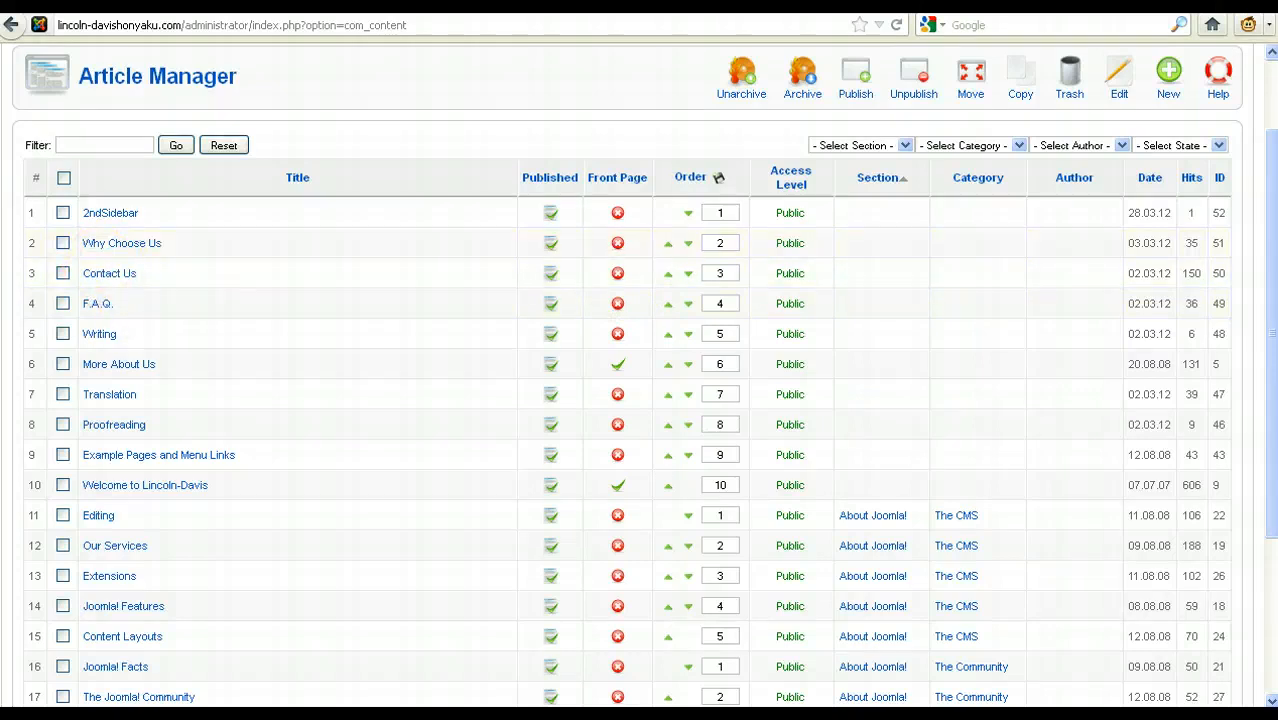
Step: Check the live Translation page and open the matching Translation article for editing
click(1010, 8)
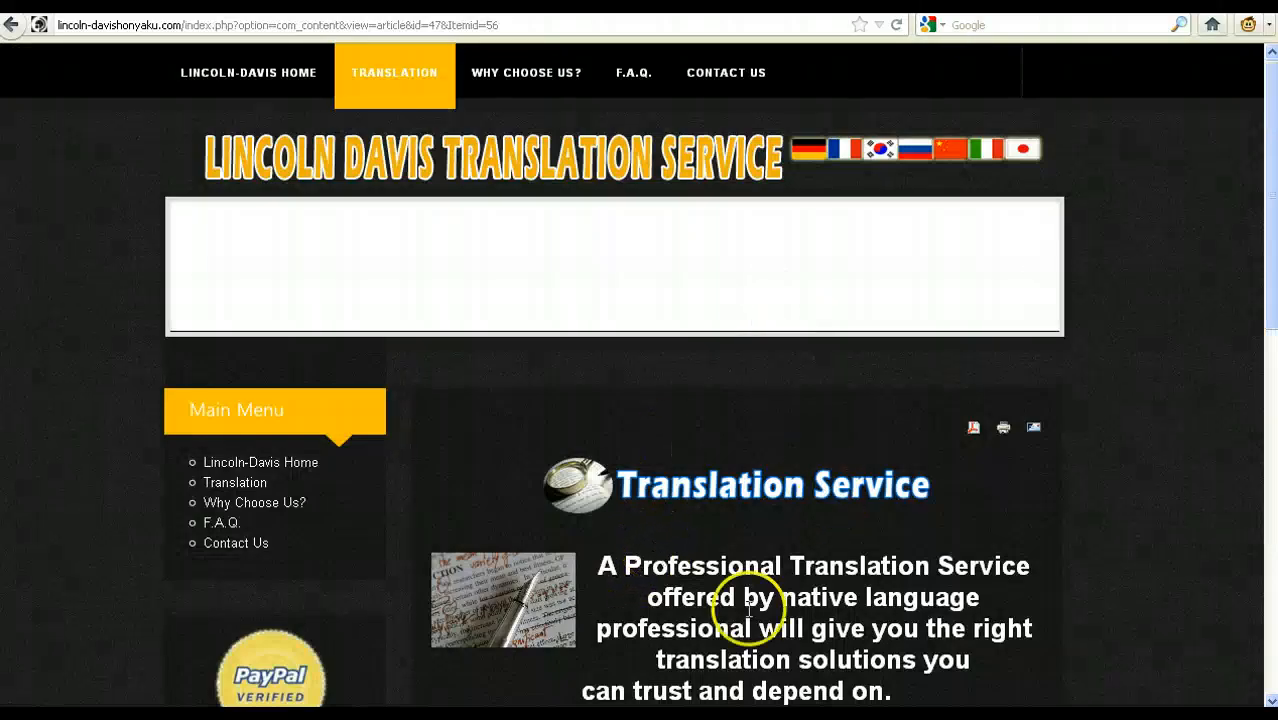
click(770, 8)
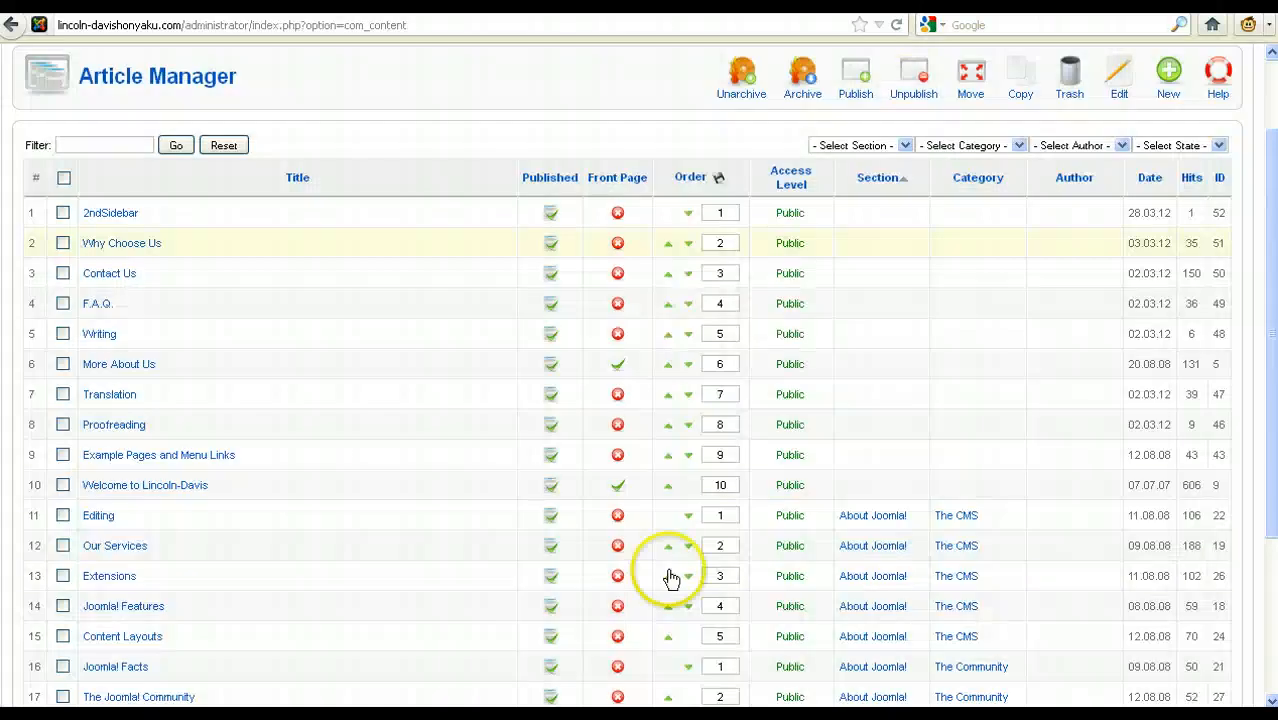
click(110, 395)
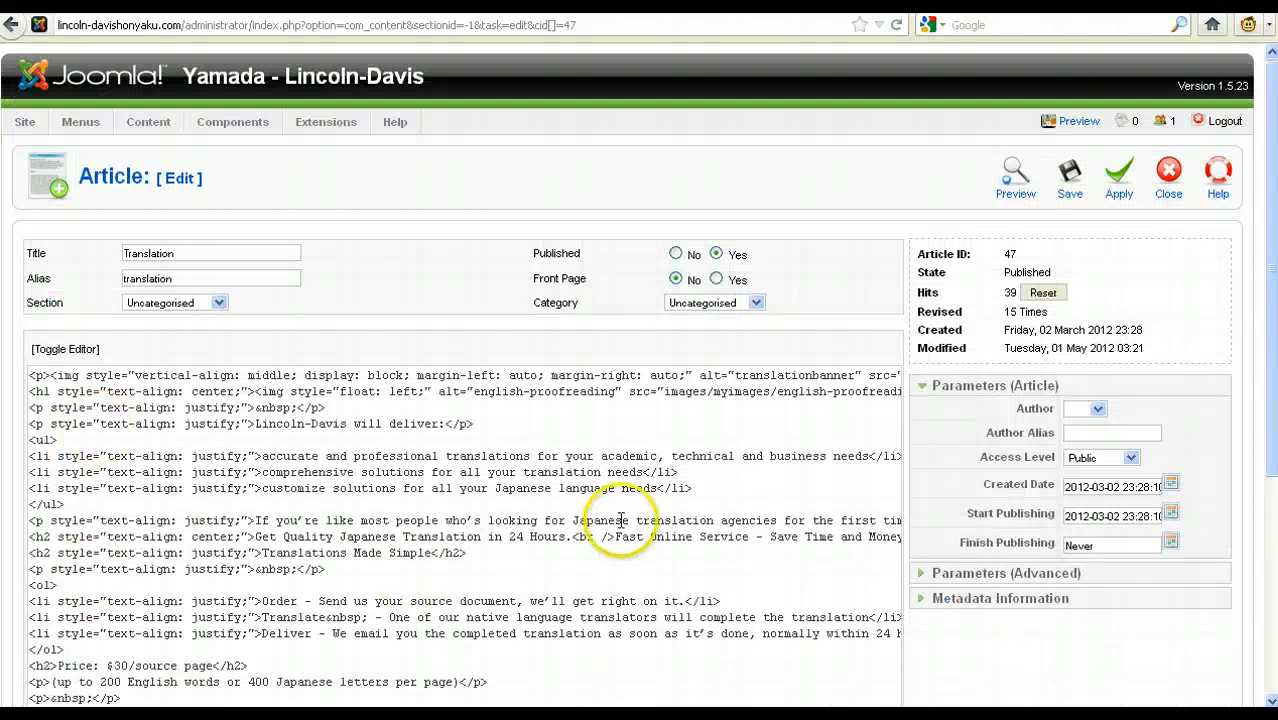
click(449, 424)
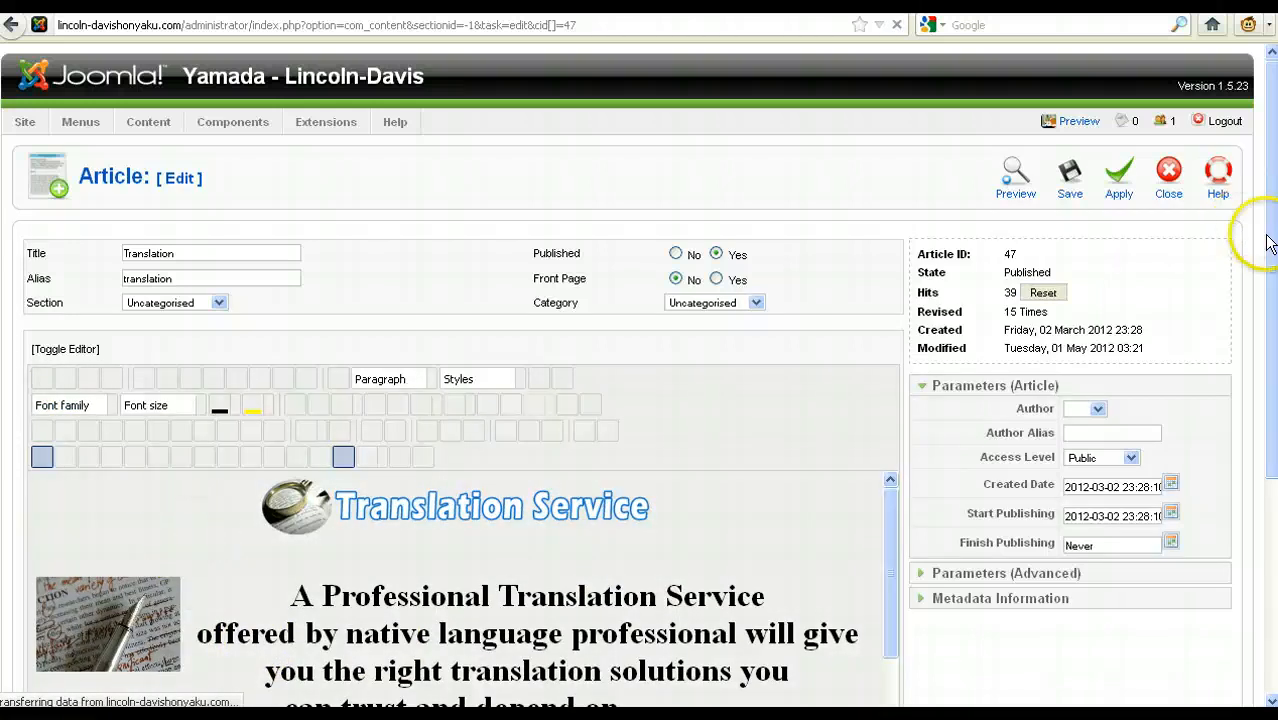
Step: View the Translation article's HTML source and return to the visual editor
scroll(1268, 244, down, 3)
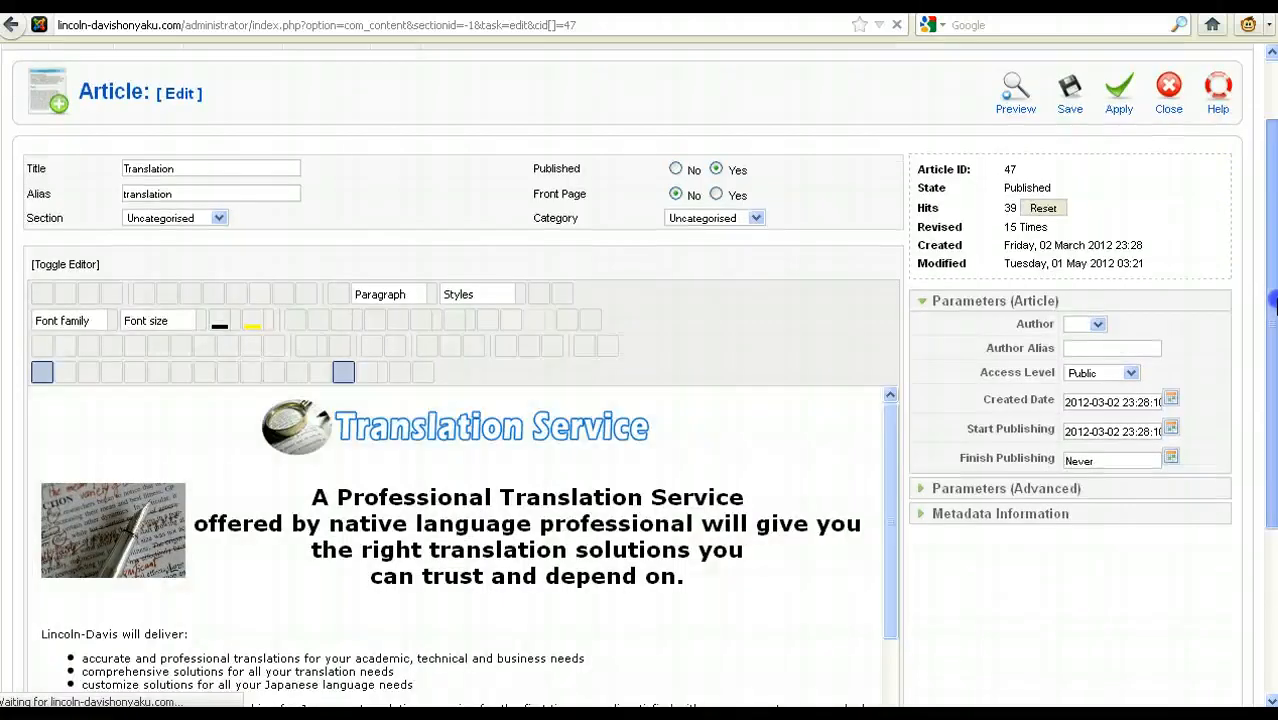
click(66, 267)
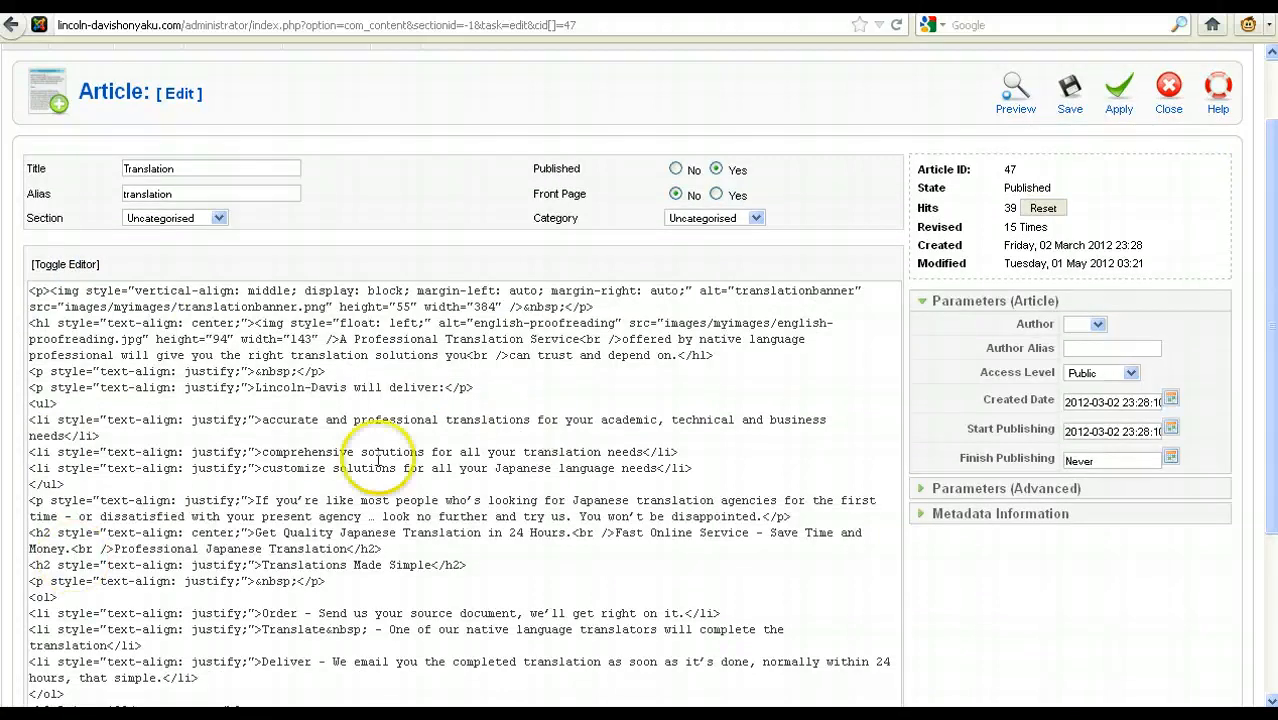
click(262, 546)
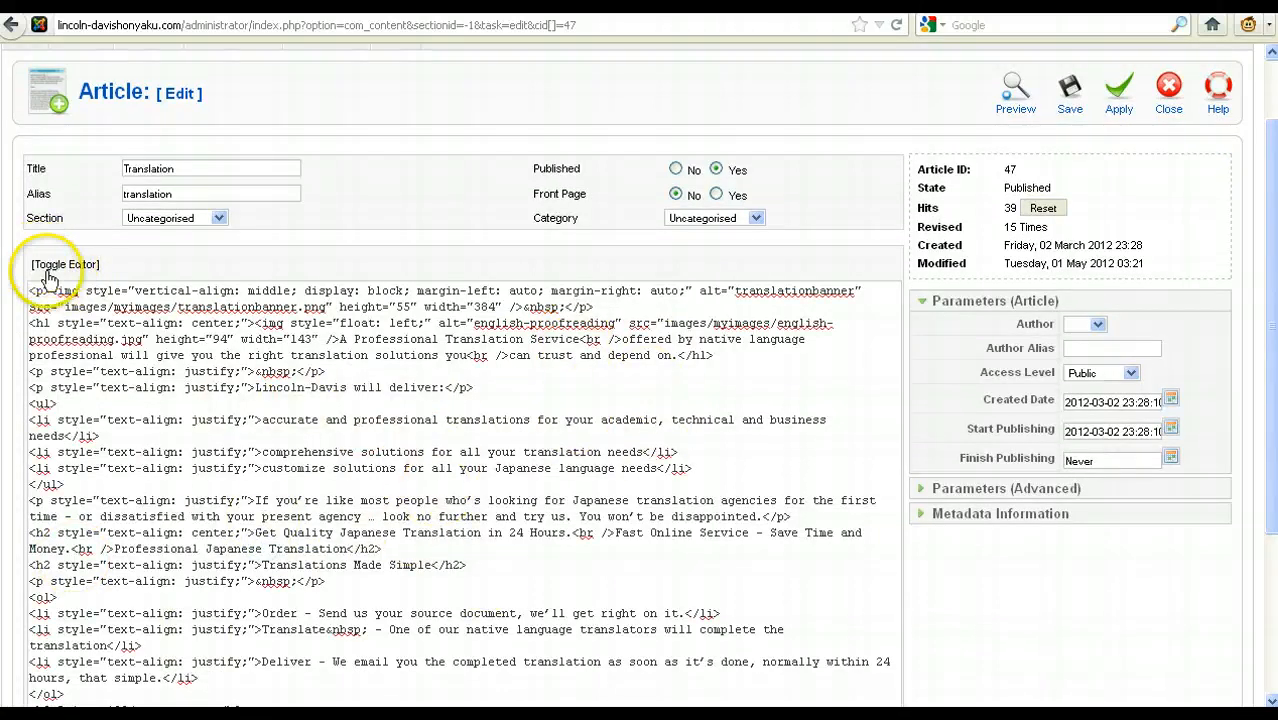
click(80, 266)
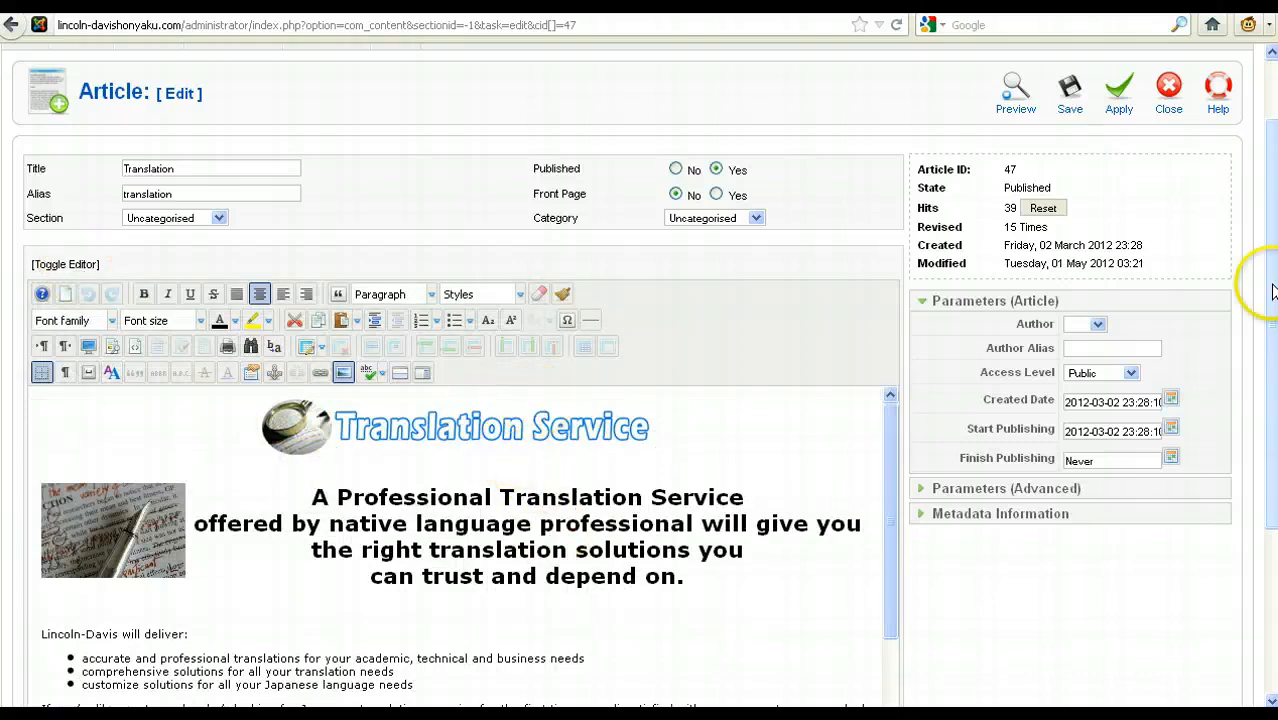
Step: Add the words "Add Text." after "can trust and depend on." in the article's main heading
drag(1272, 286, 1272, 388)
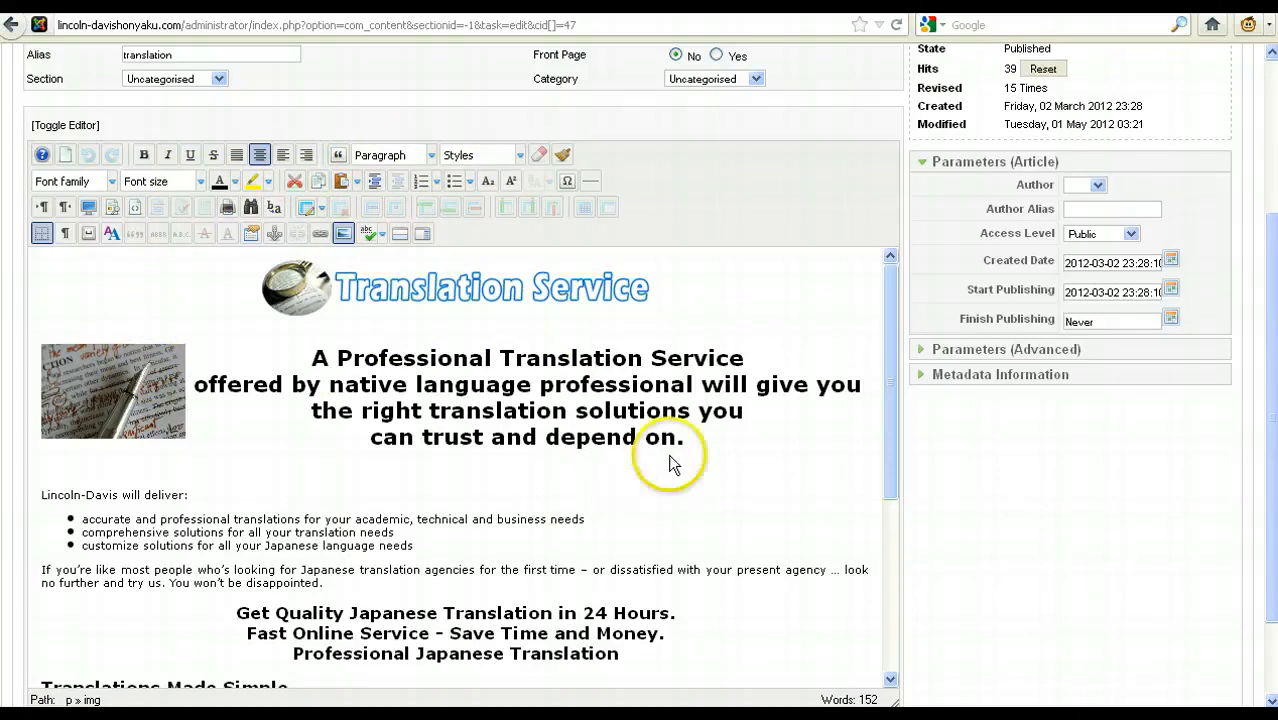
click(730, 440)
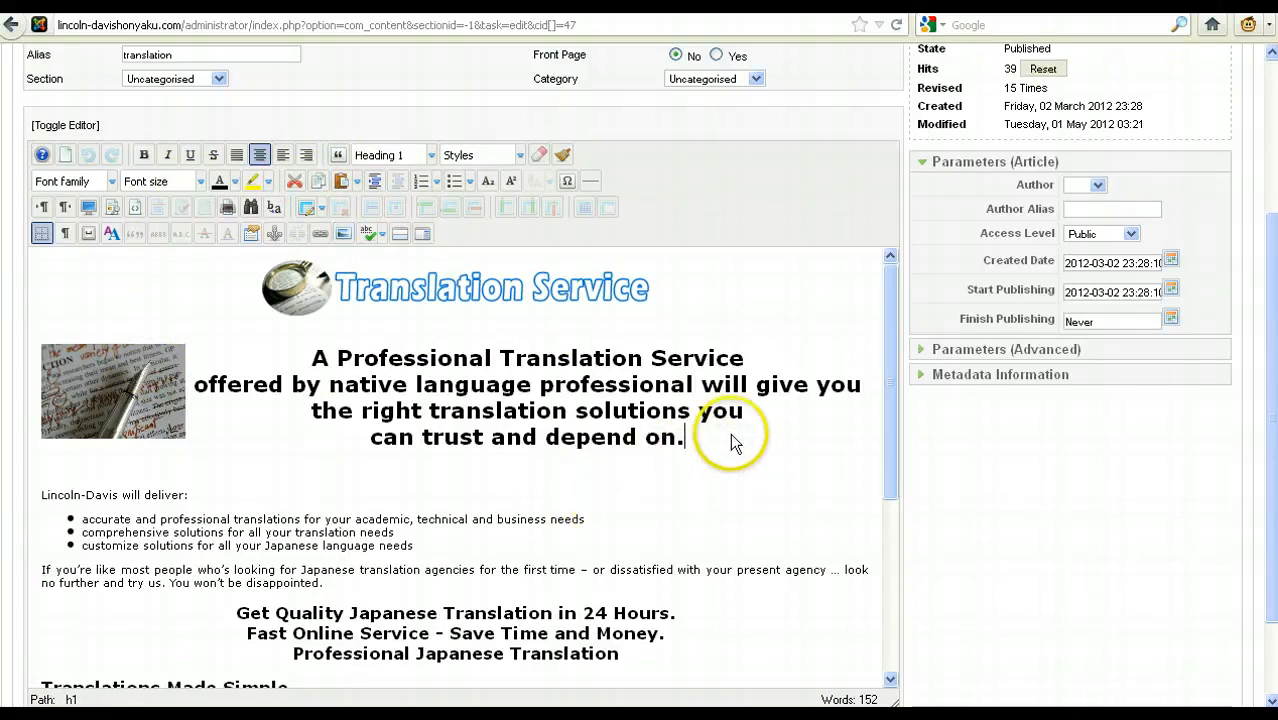
click(603, 354)
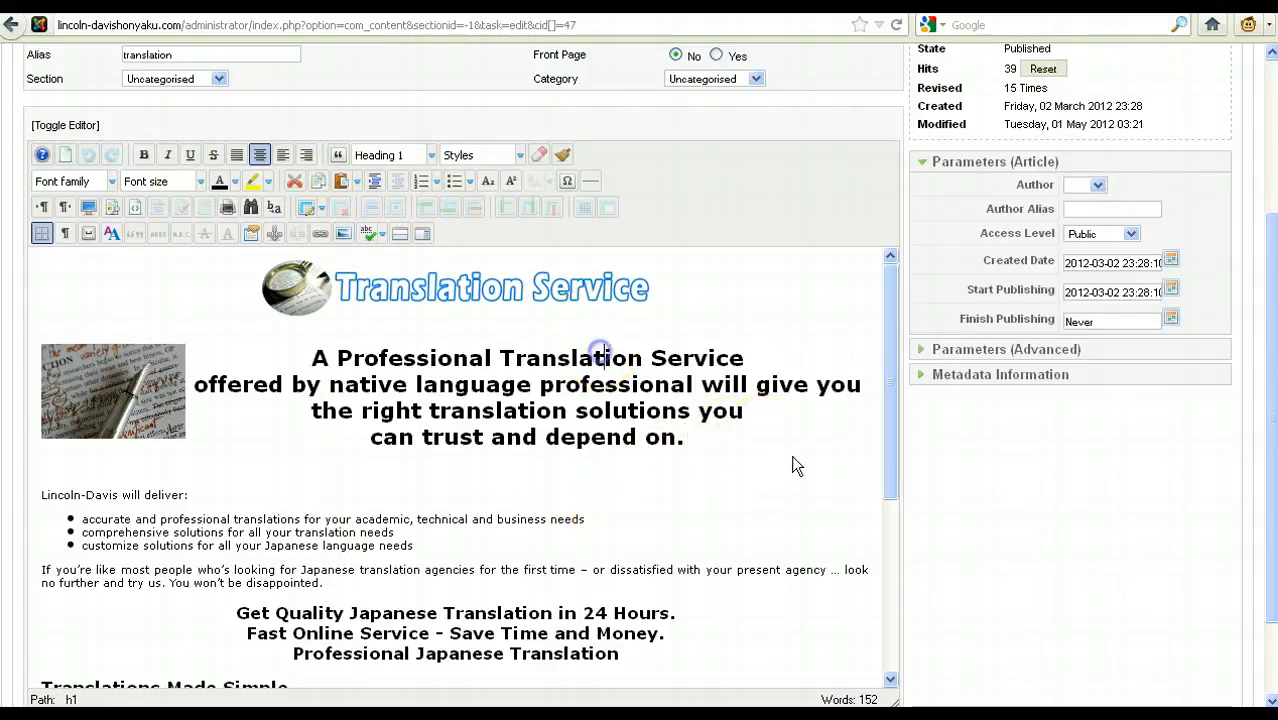
click(765, 437)
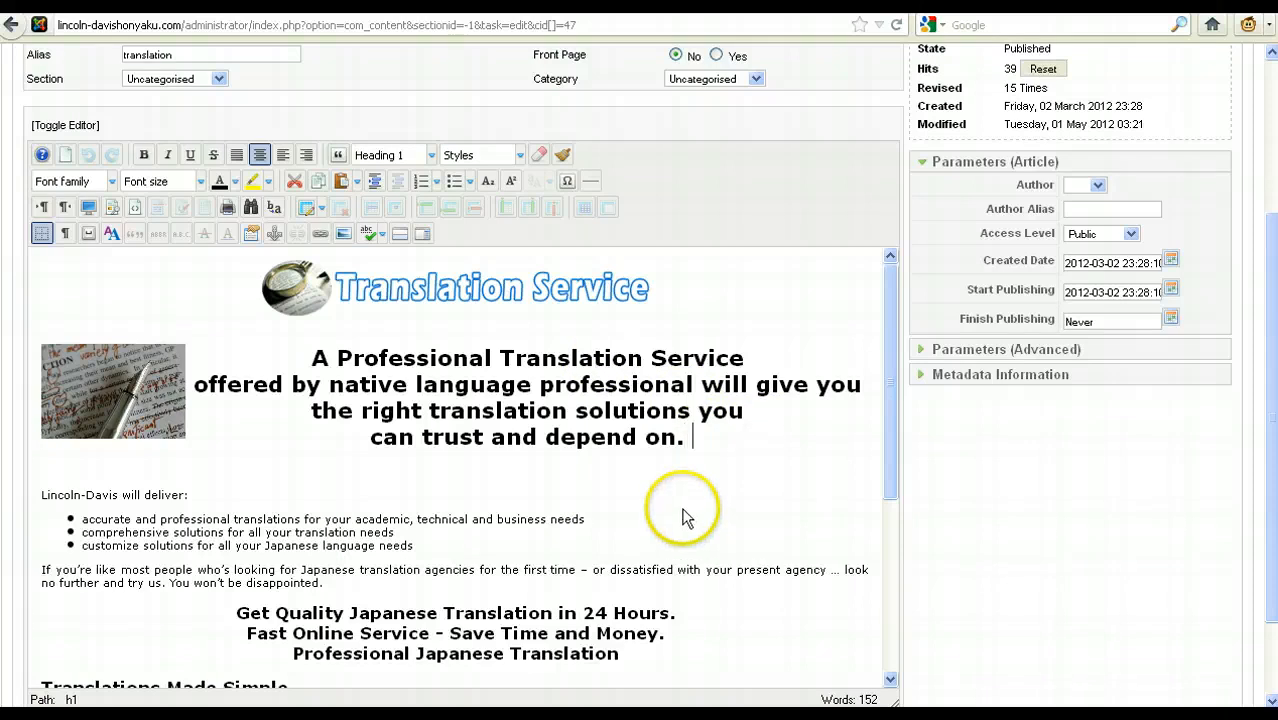
text(Add Text.)
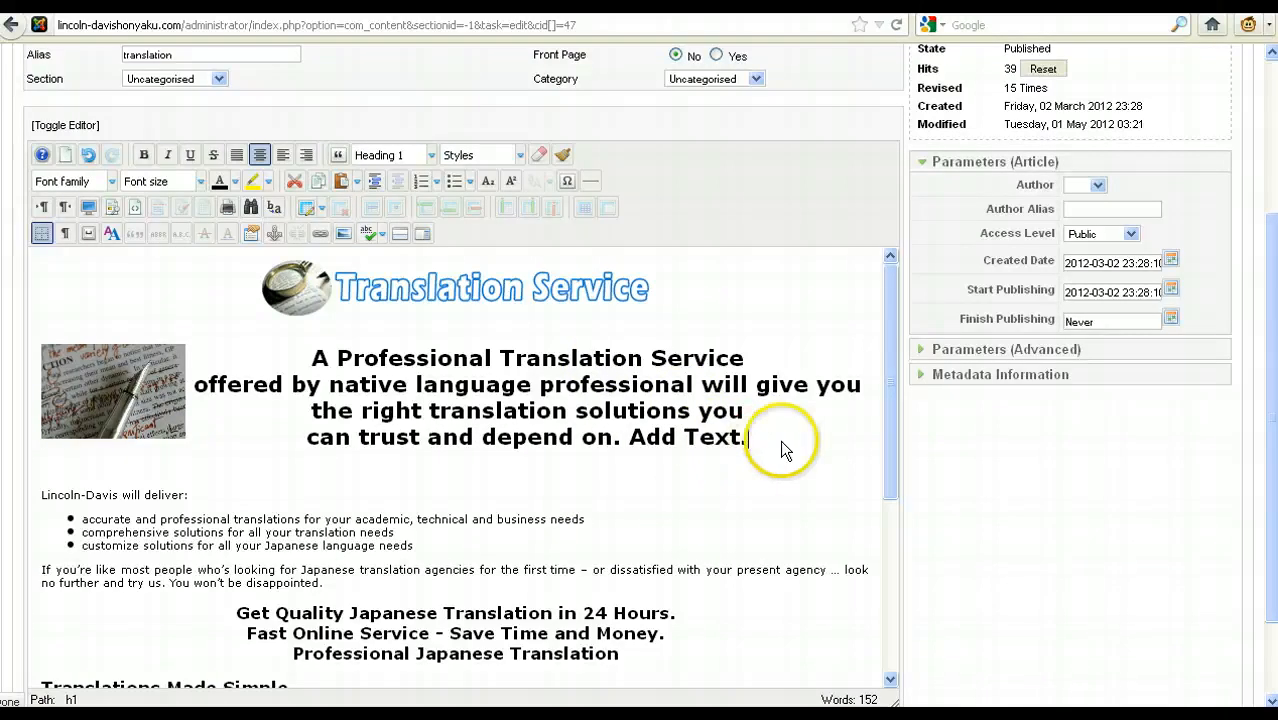
Step: Format the added words "Add Text." as underlined, red and 18pt
drag(779, 440, 625, 440)
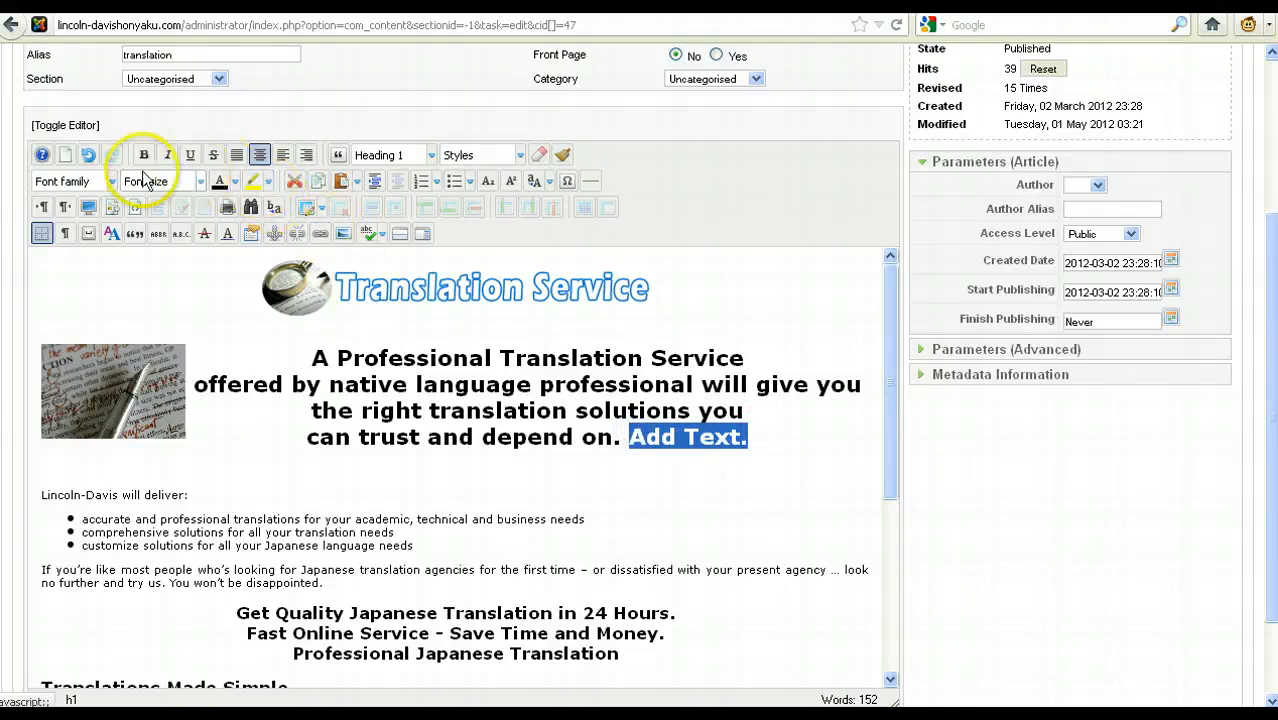
click(187, 155)
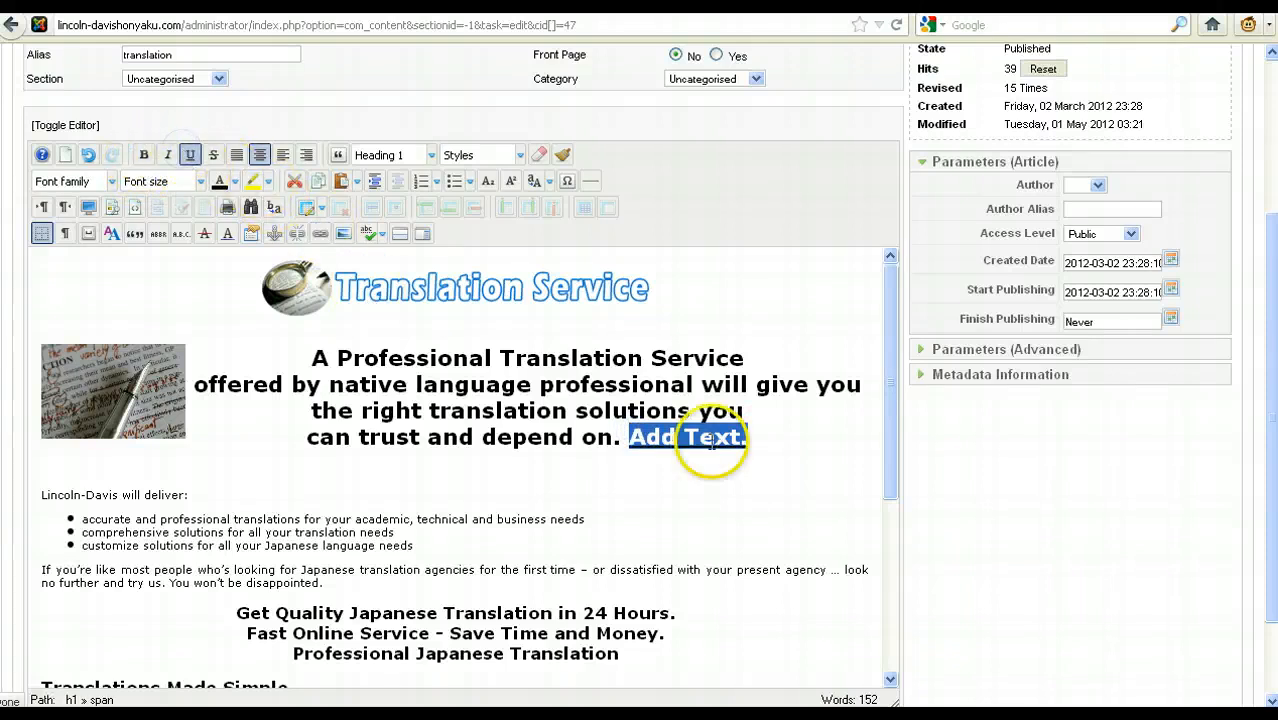
click(235, 181)
click(220, 238)
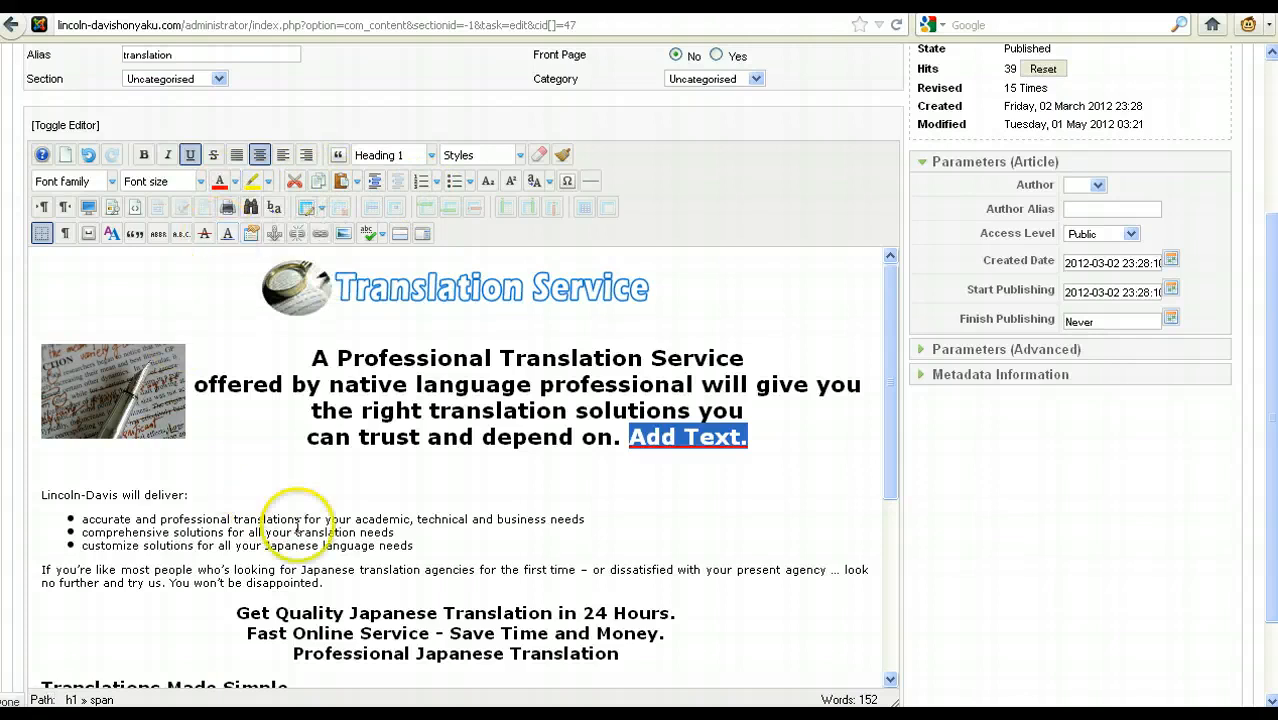
click(199, 181)
click(187, 334)
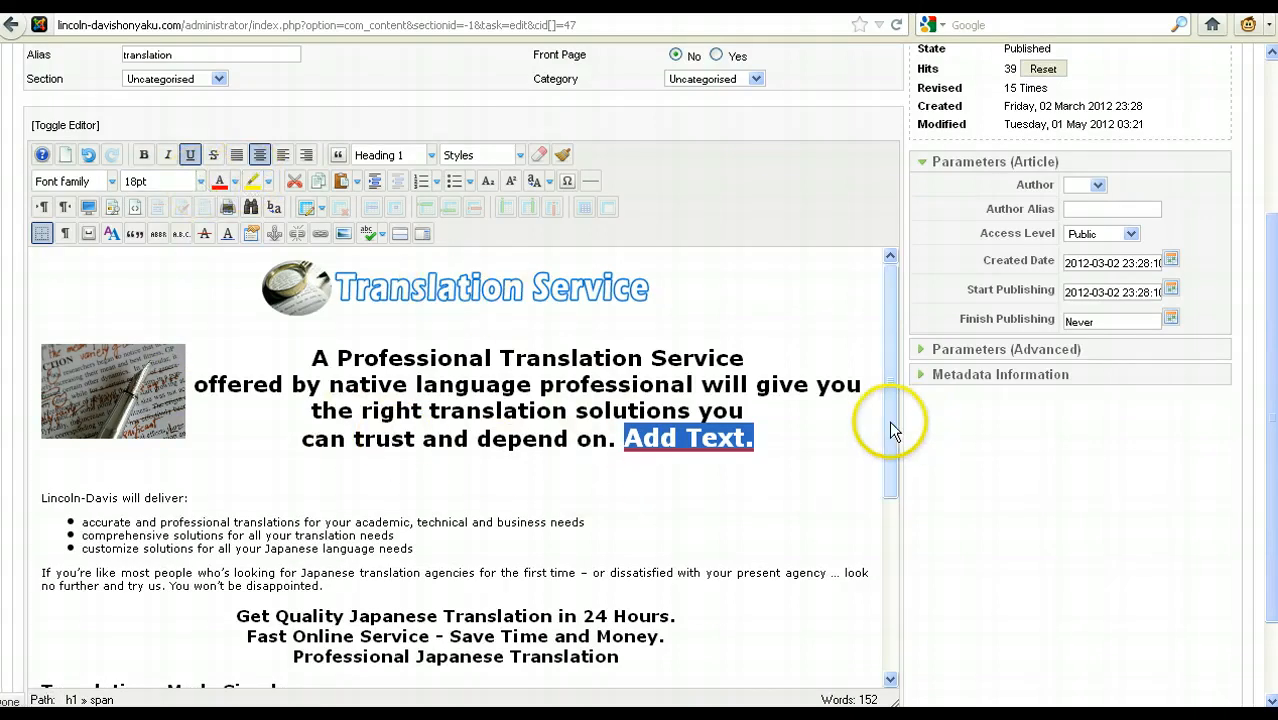
Step: Examine the link settings for the "GET STARTED TODAY!" image, including the URL field and Content link categories, and close them without inserting a link
drag(889, 428, 866, 601)
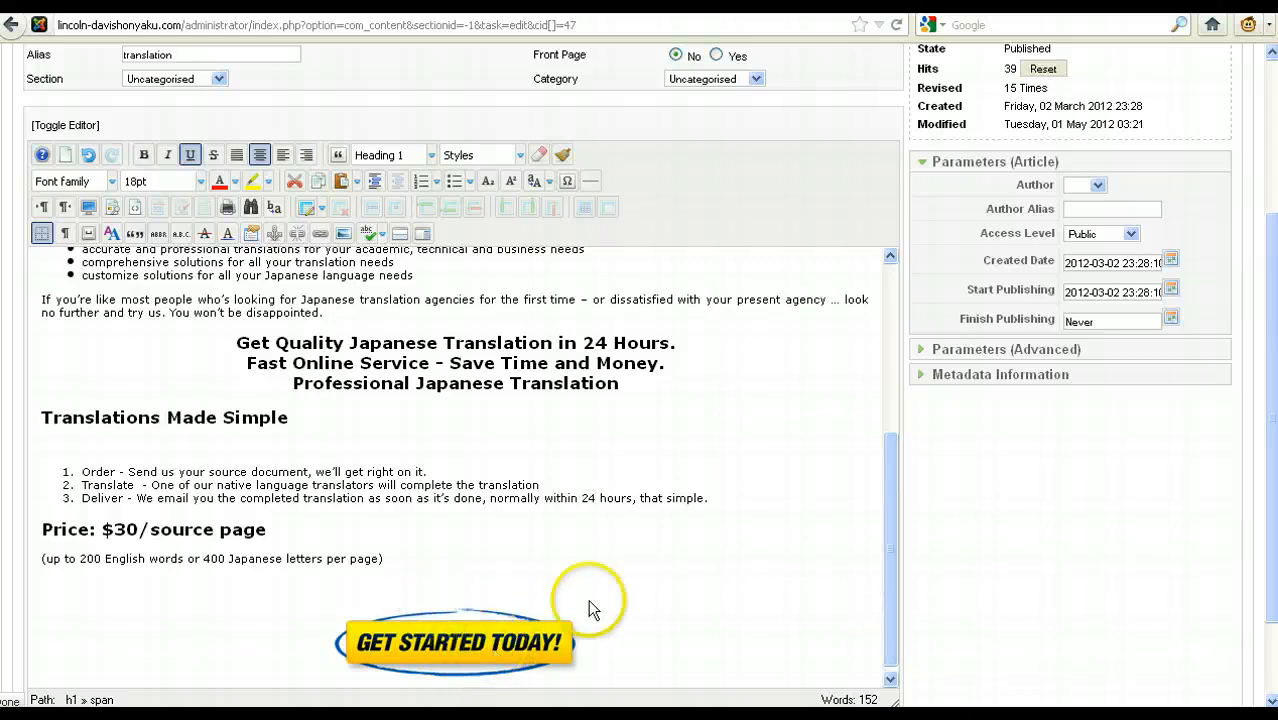
click(453, 658)
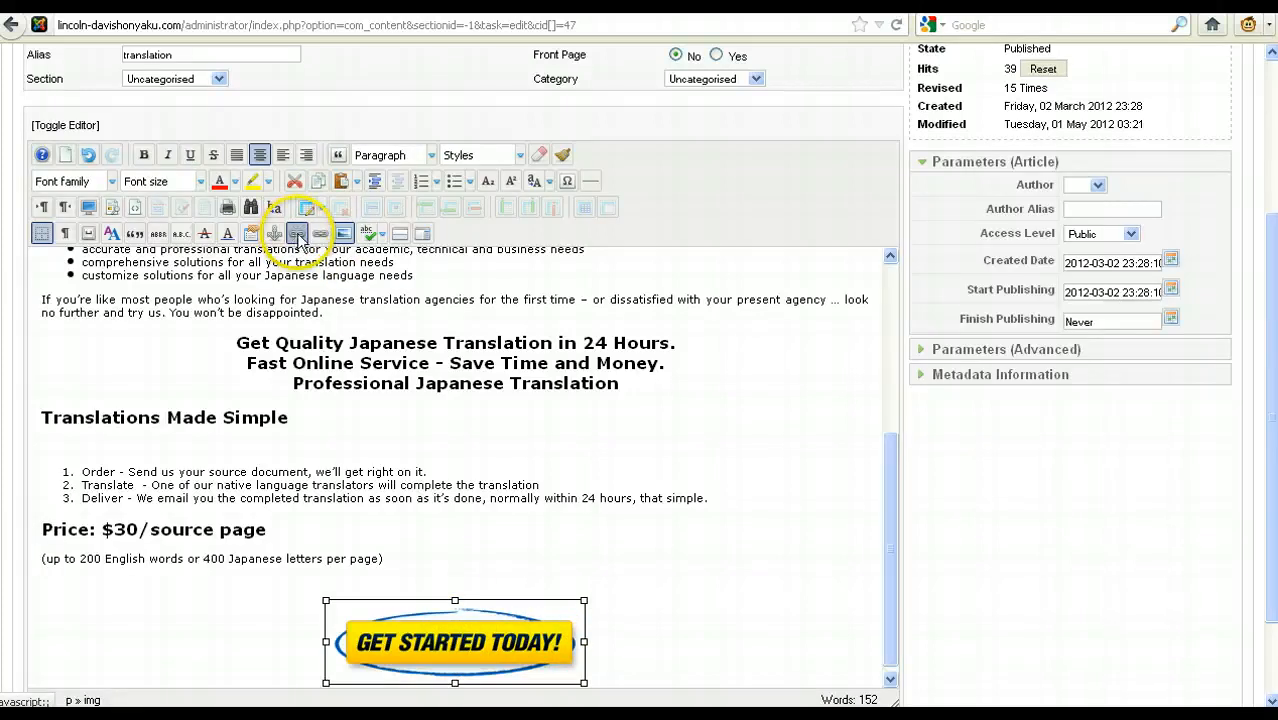
click(318, 234)
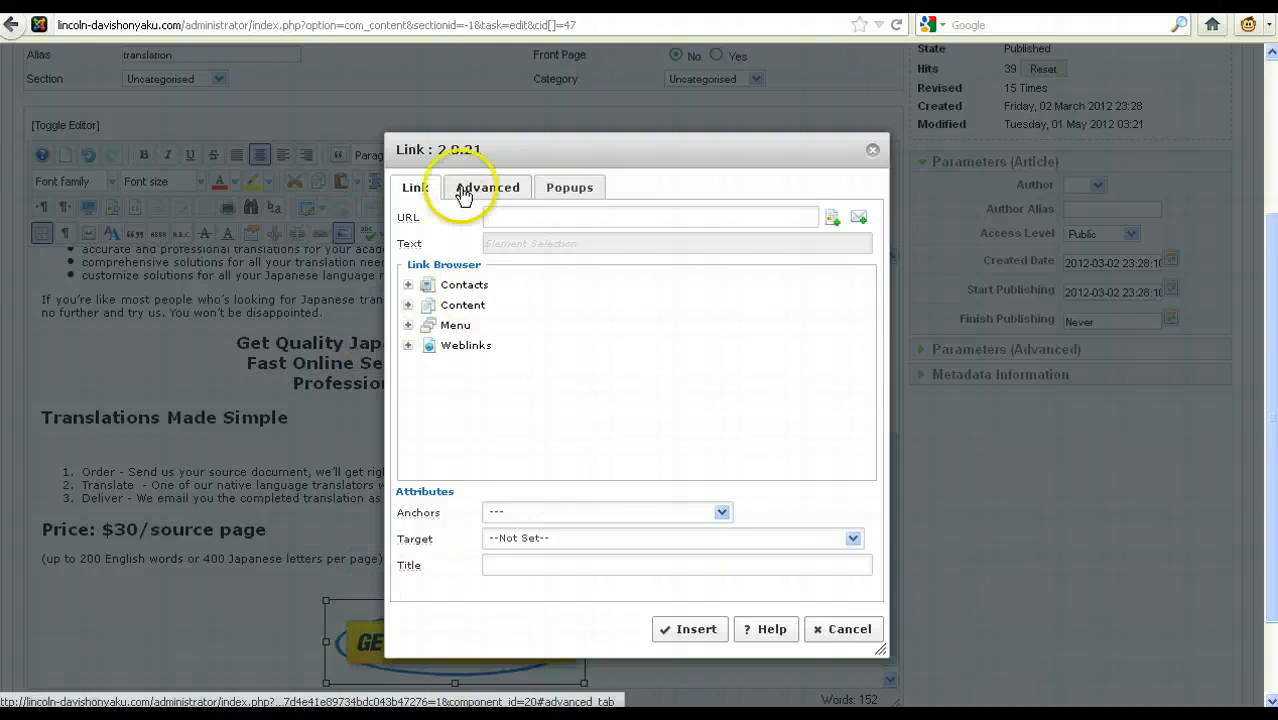
click(586, 213)
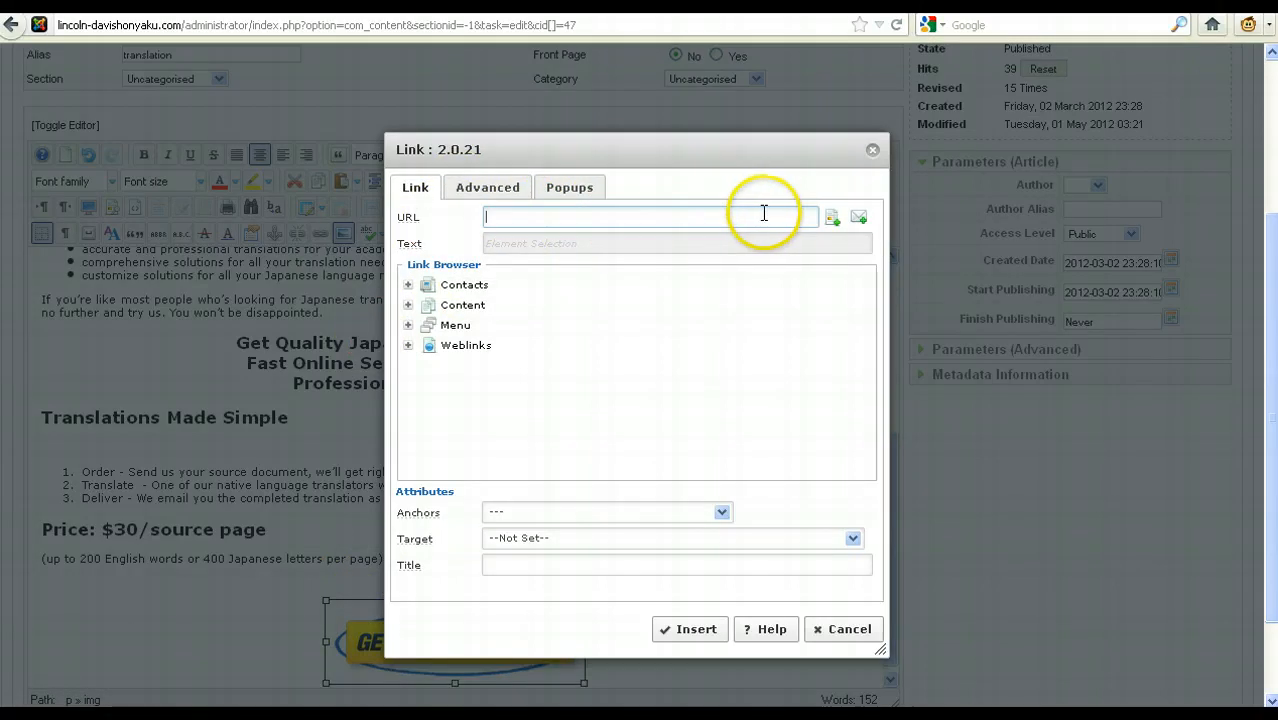
click(522, 214)
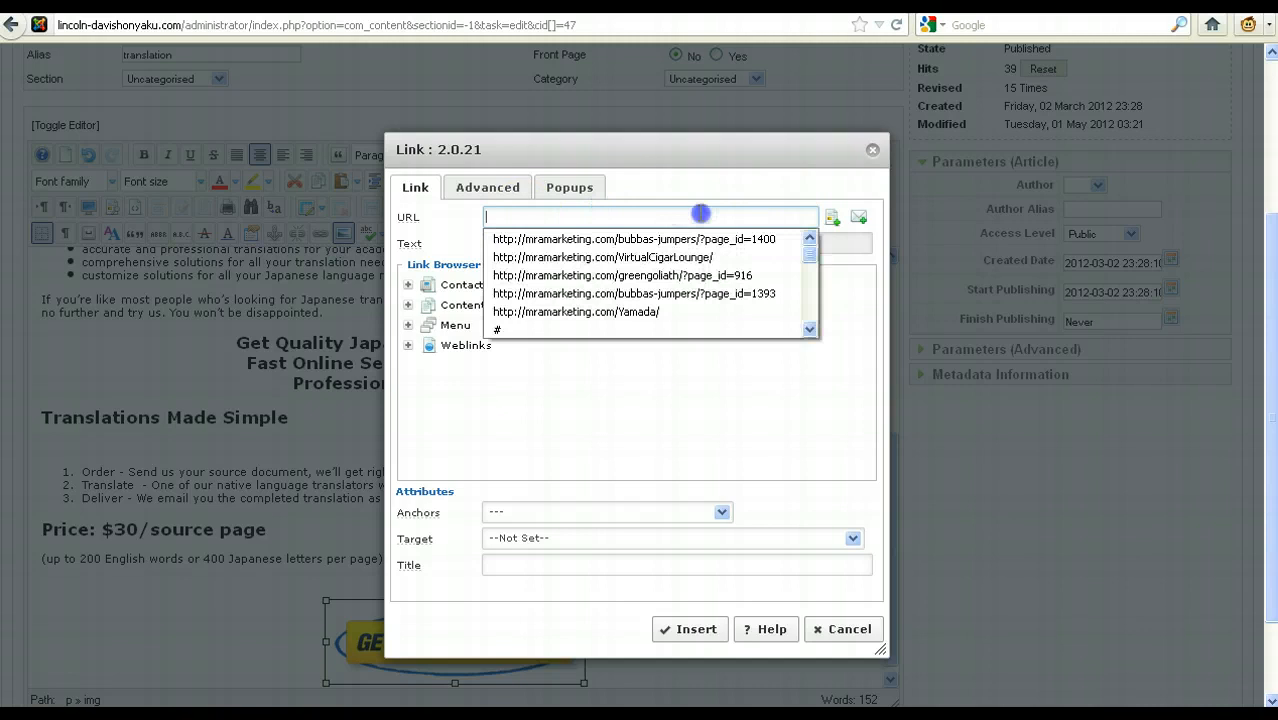
click(752, 216)
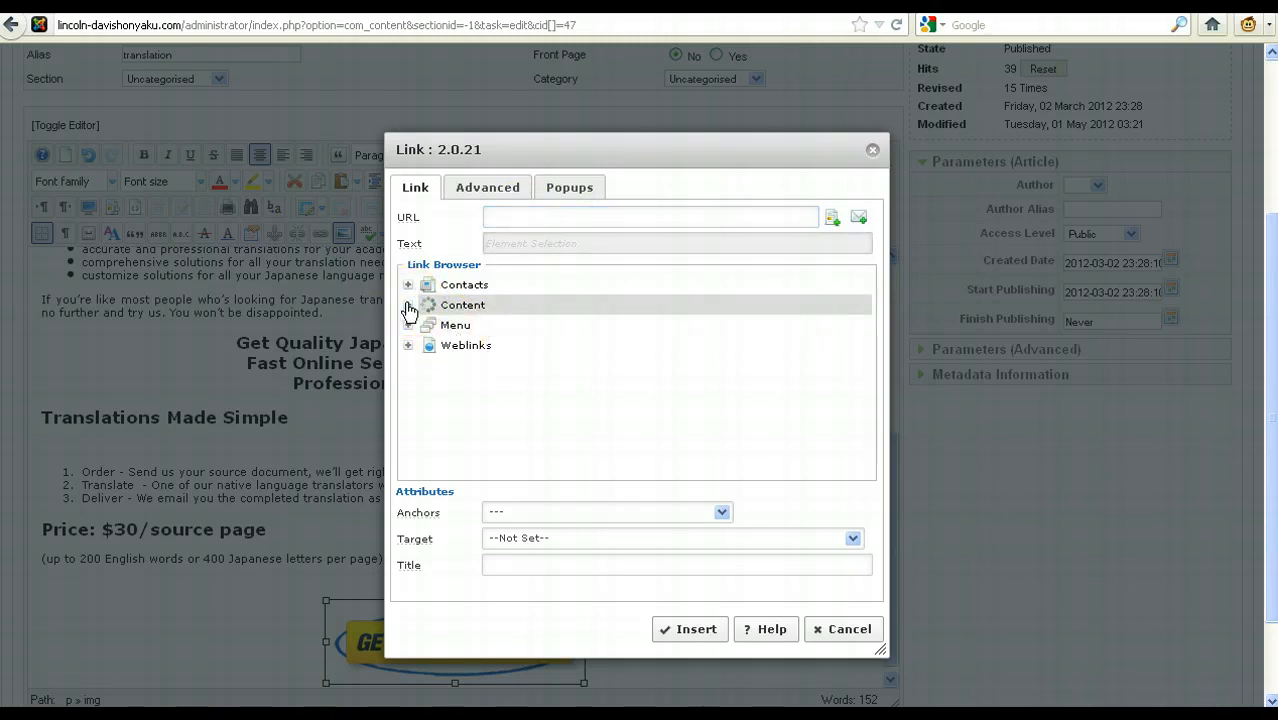
click(408, 308)
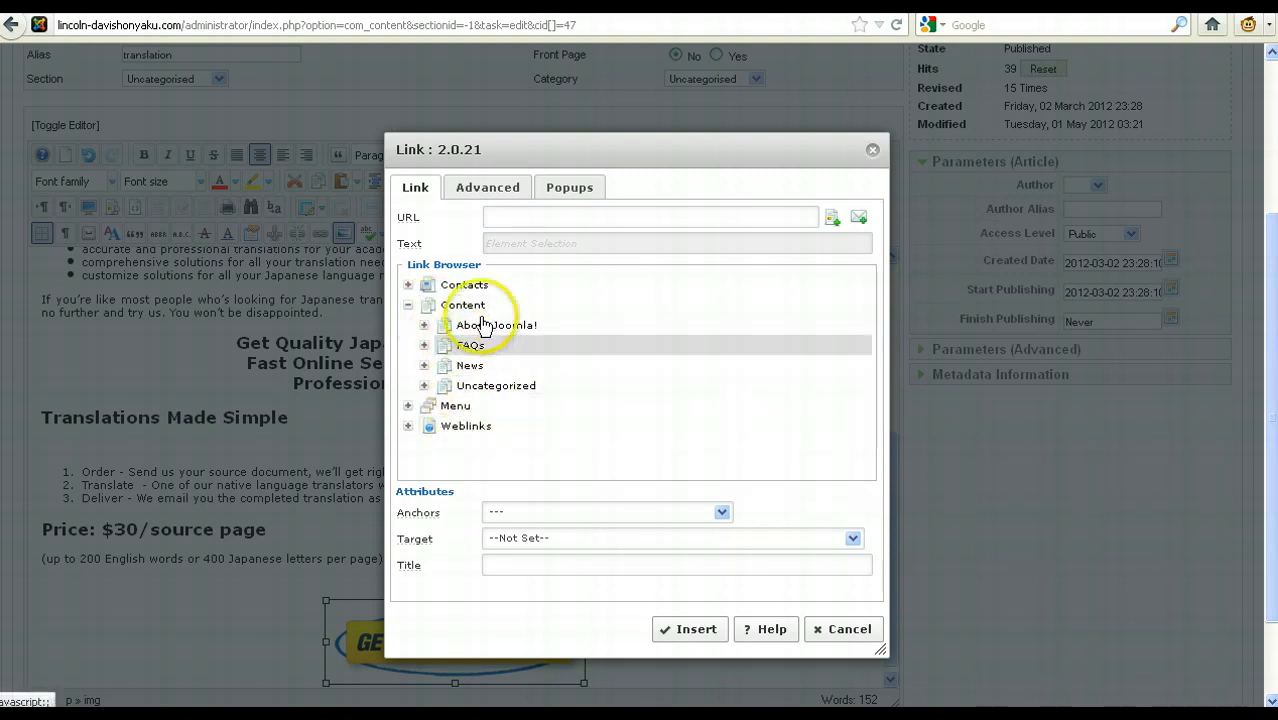
click(850, 630)
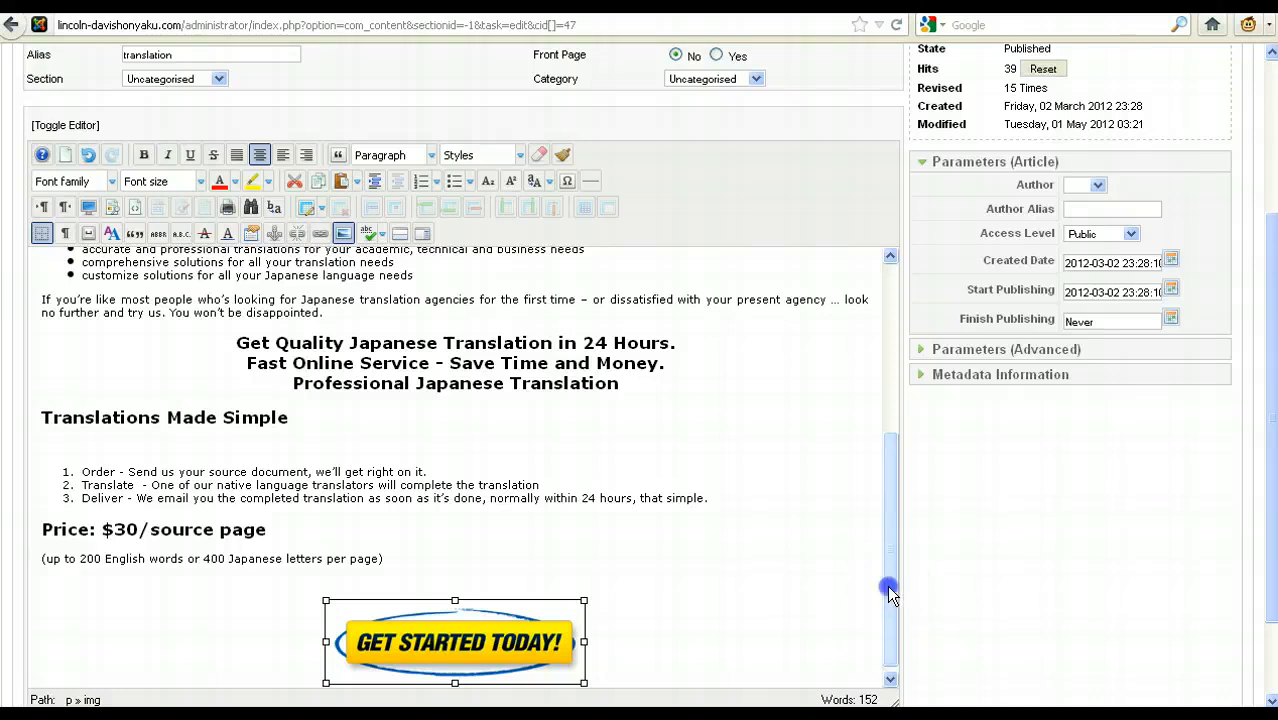
Step: Add an empty line below the article's main heading and open the image manager for that spot
drag(887, 585, 884, 418)
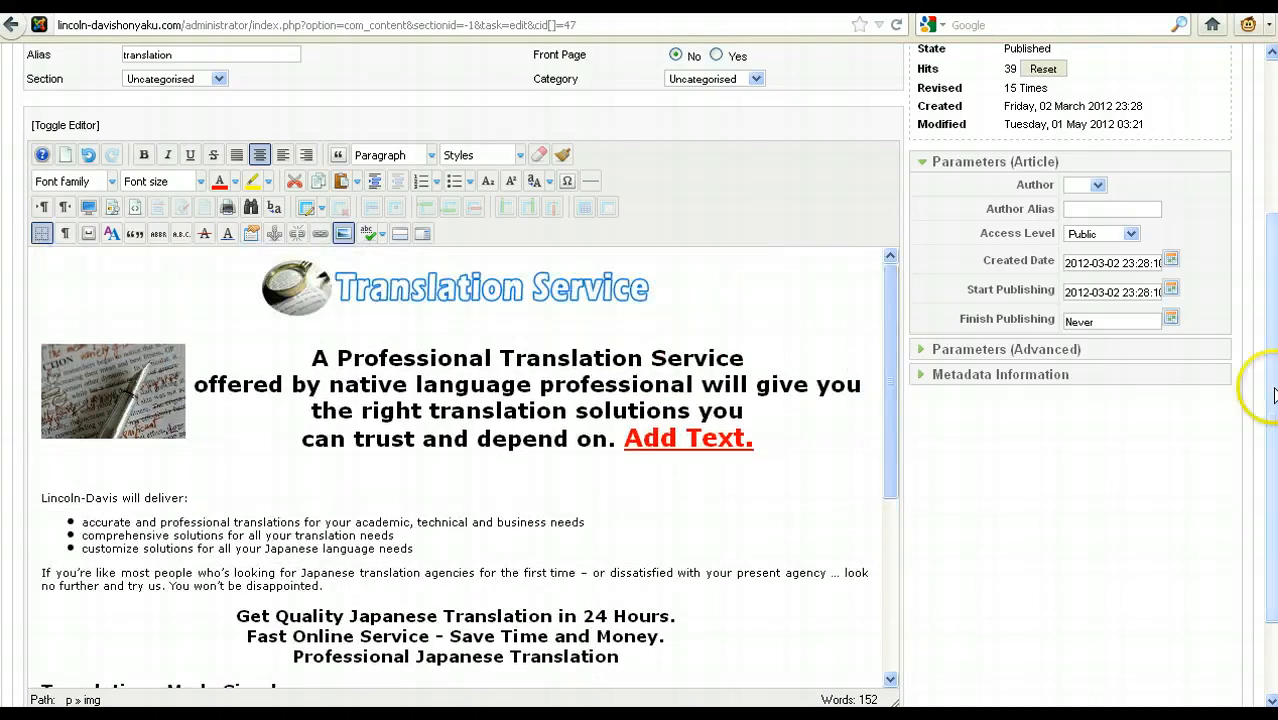
mouse_move(1272, 390)
mouse_down()
mouse_move(1272, 411)
mouse_move(1272, 371)
mouse_up()
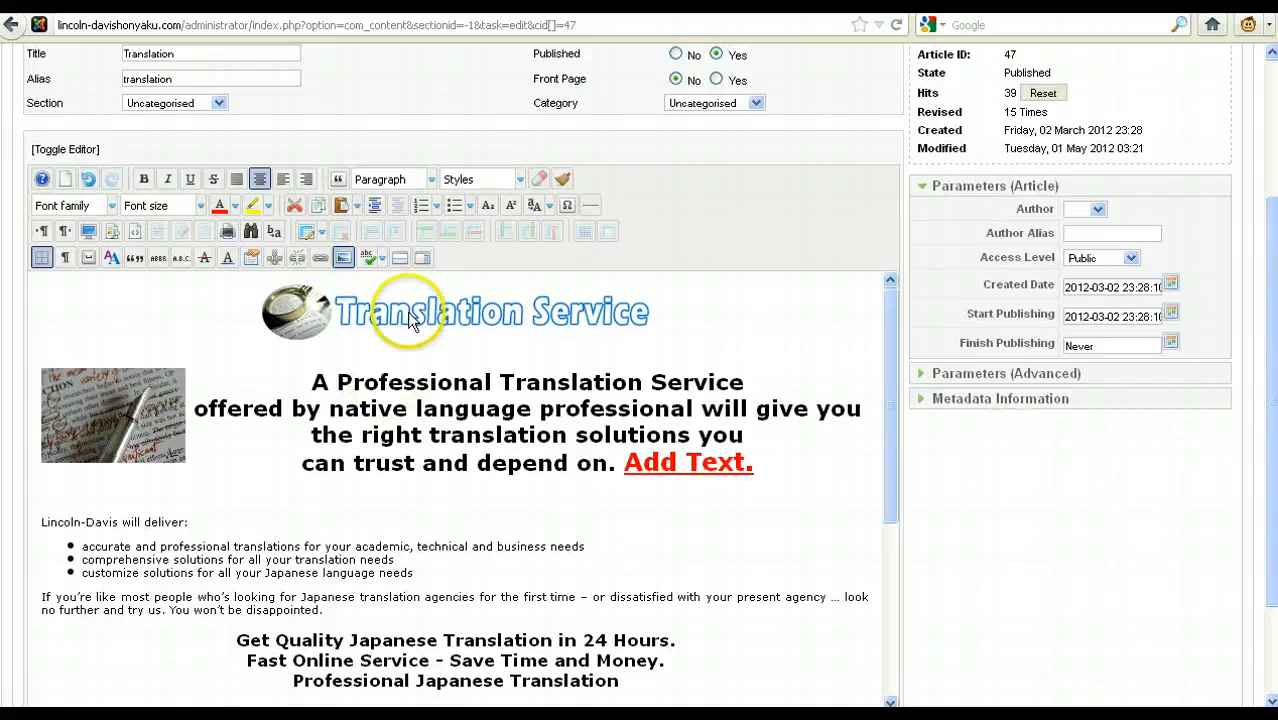
click(831, 457)
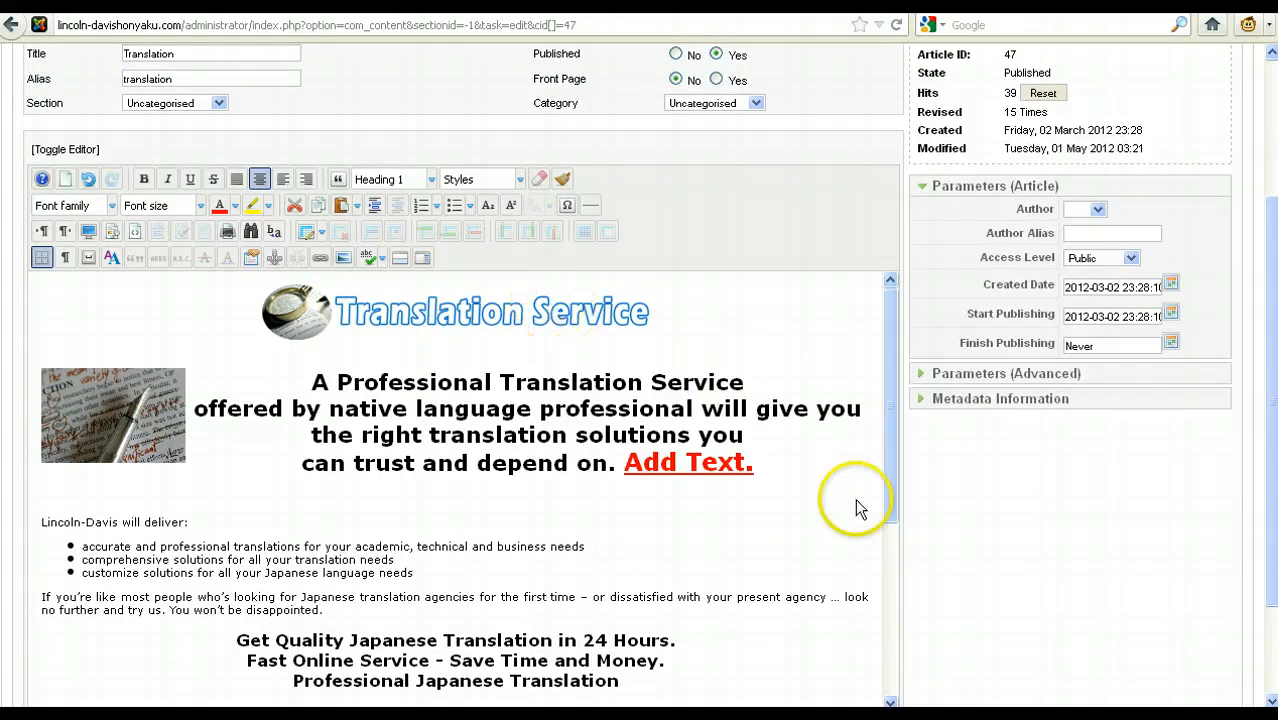
key(Return)
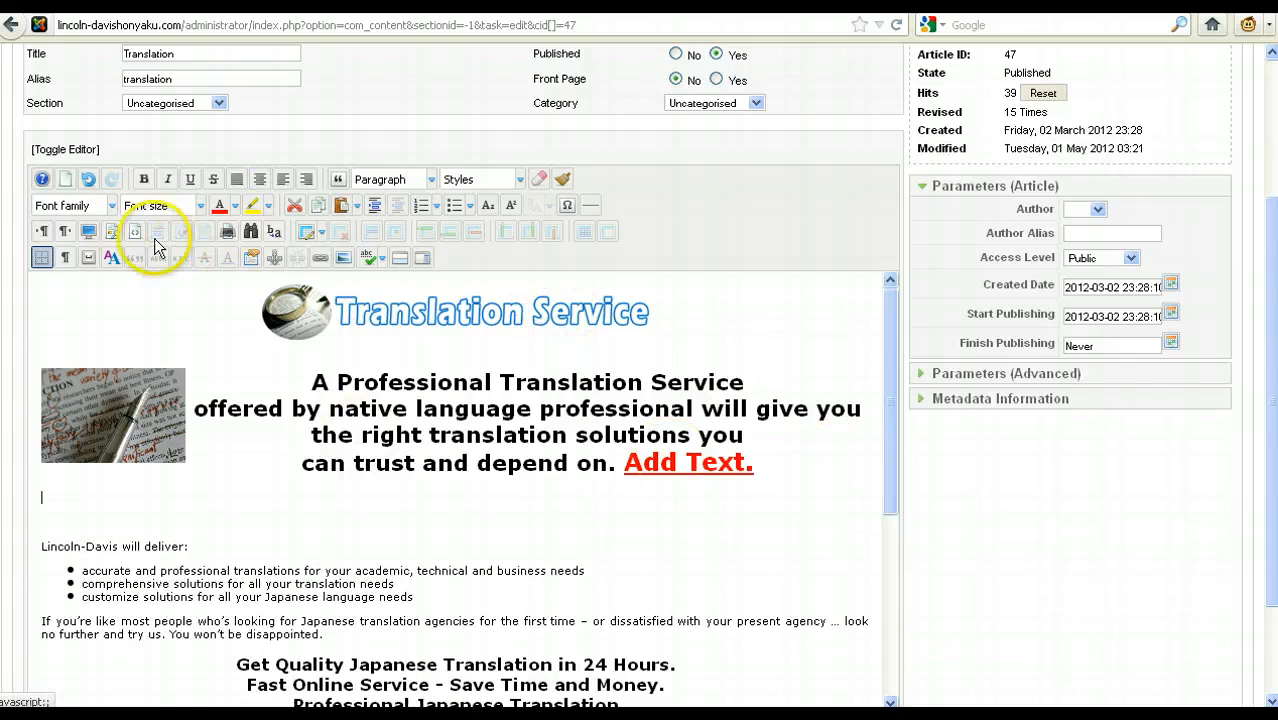
click(343, 260)
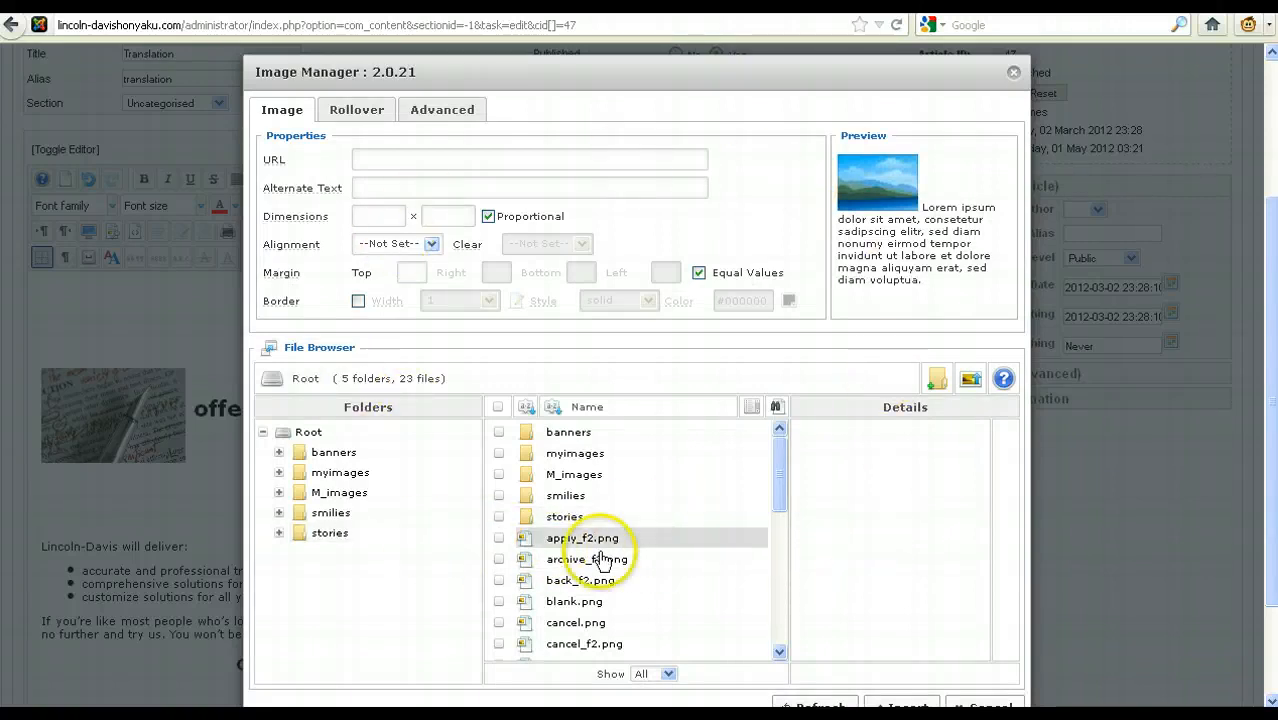
Step: Preview new_f2.png from the root image folder
drag(776, 482, 764, 555)
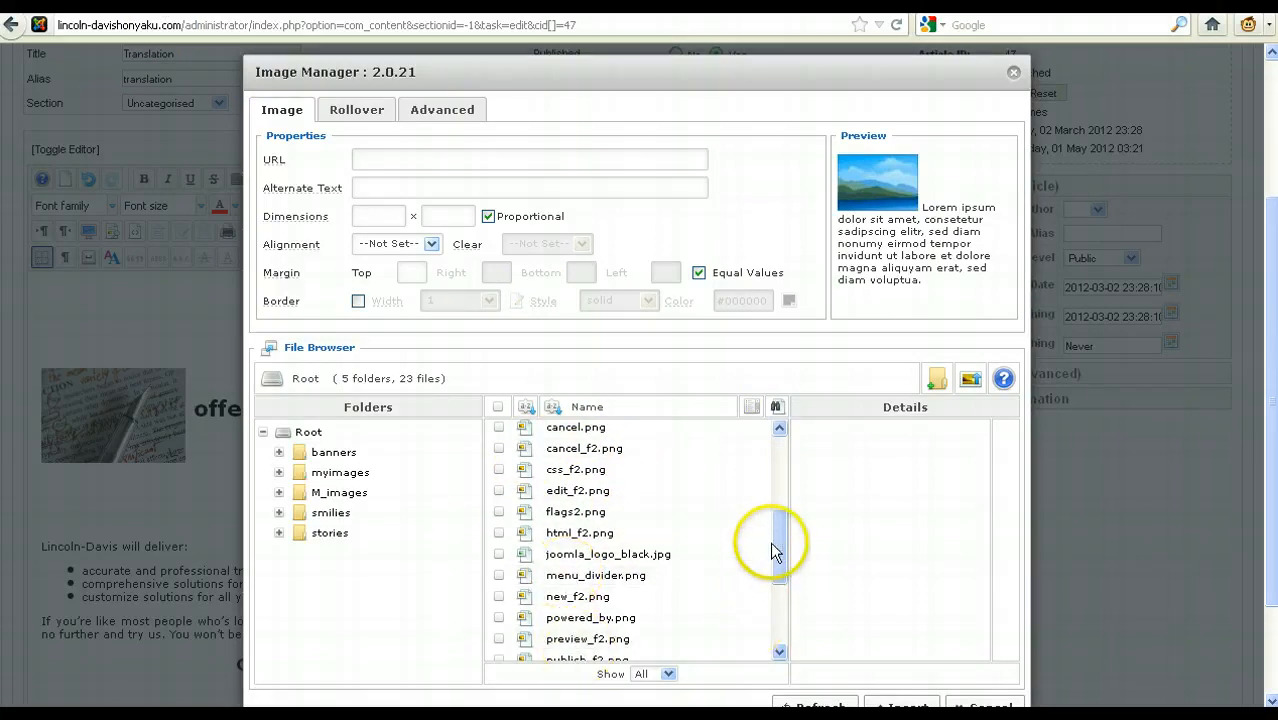
mouse_move(770, 542)
mouse_down()
mouse_move(780, 438)
mouse_move(782, 545)
mouse_up()
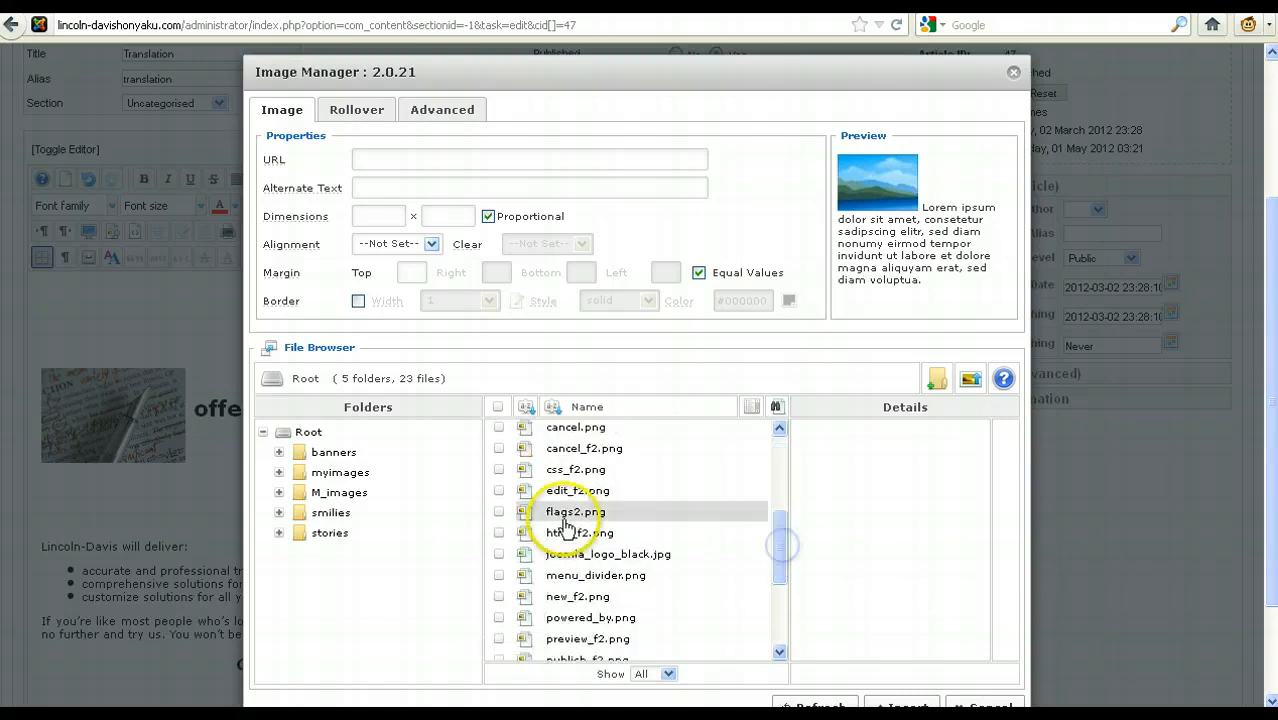
click(590, 597)
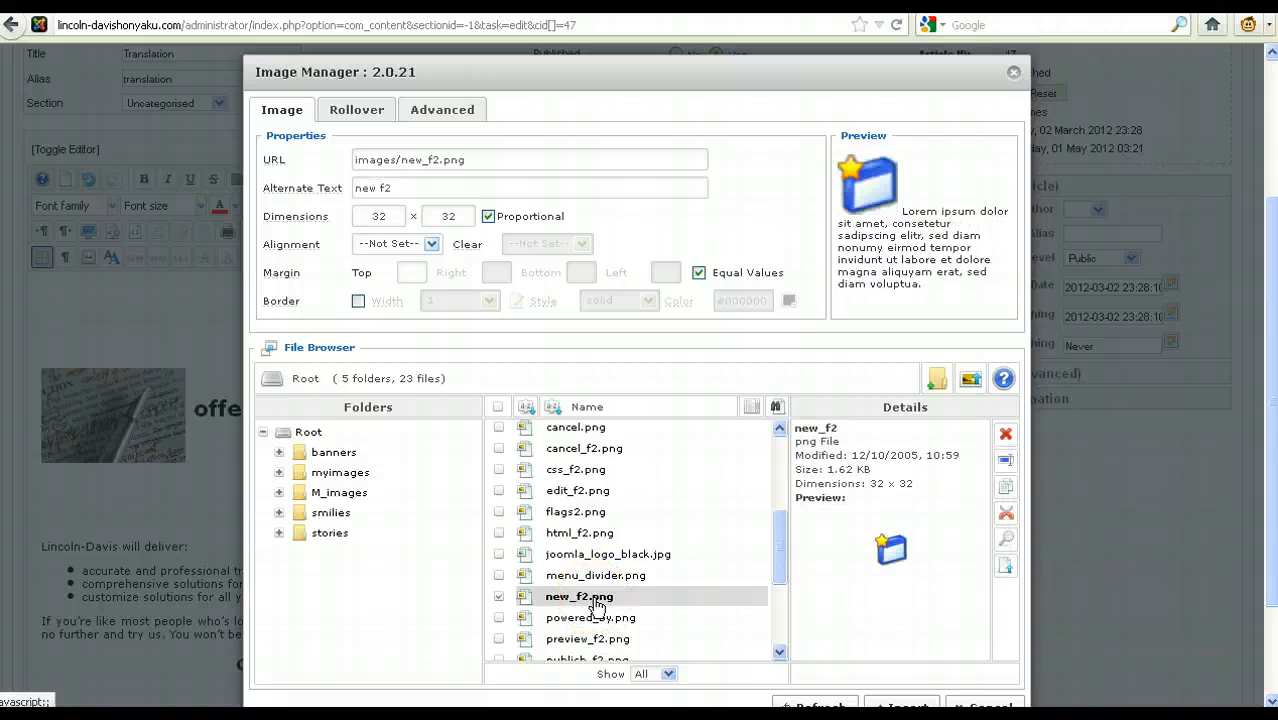
click(578, 600)
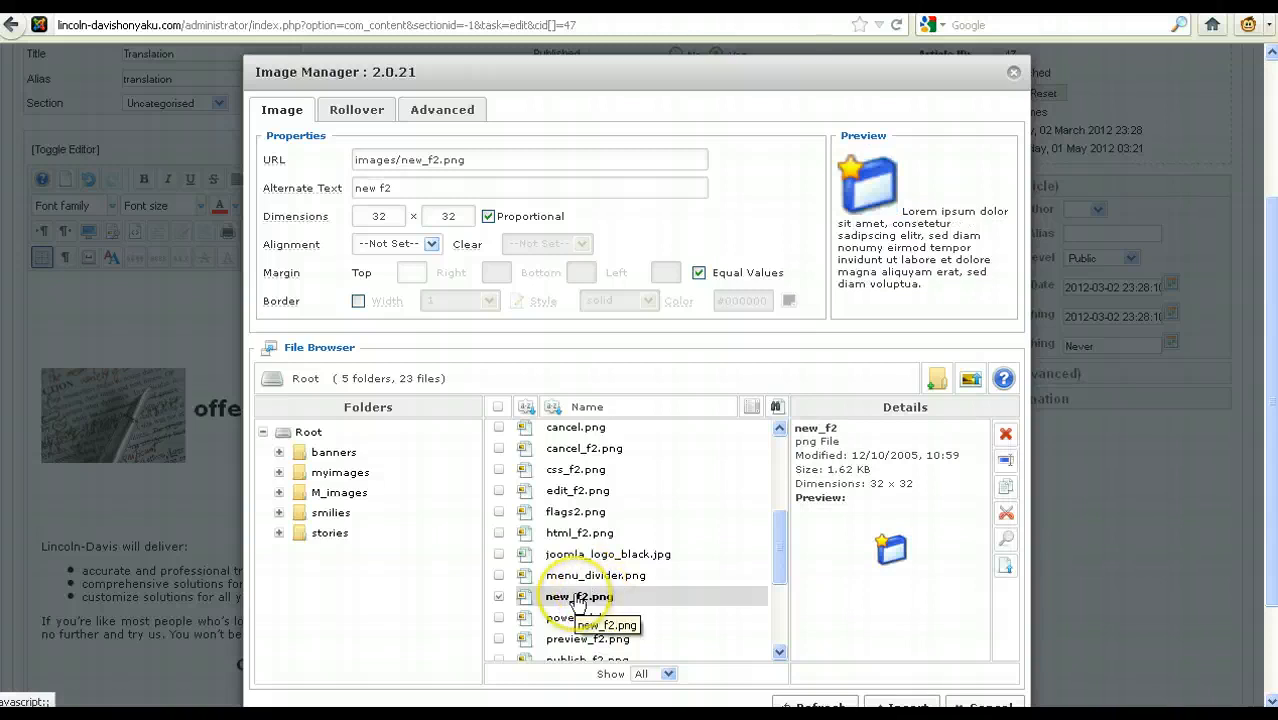
Step: Open the myimages folder and browse through its image files
click(316, 482)
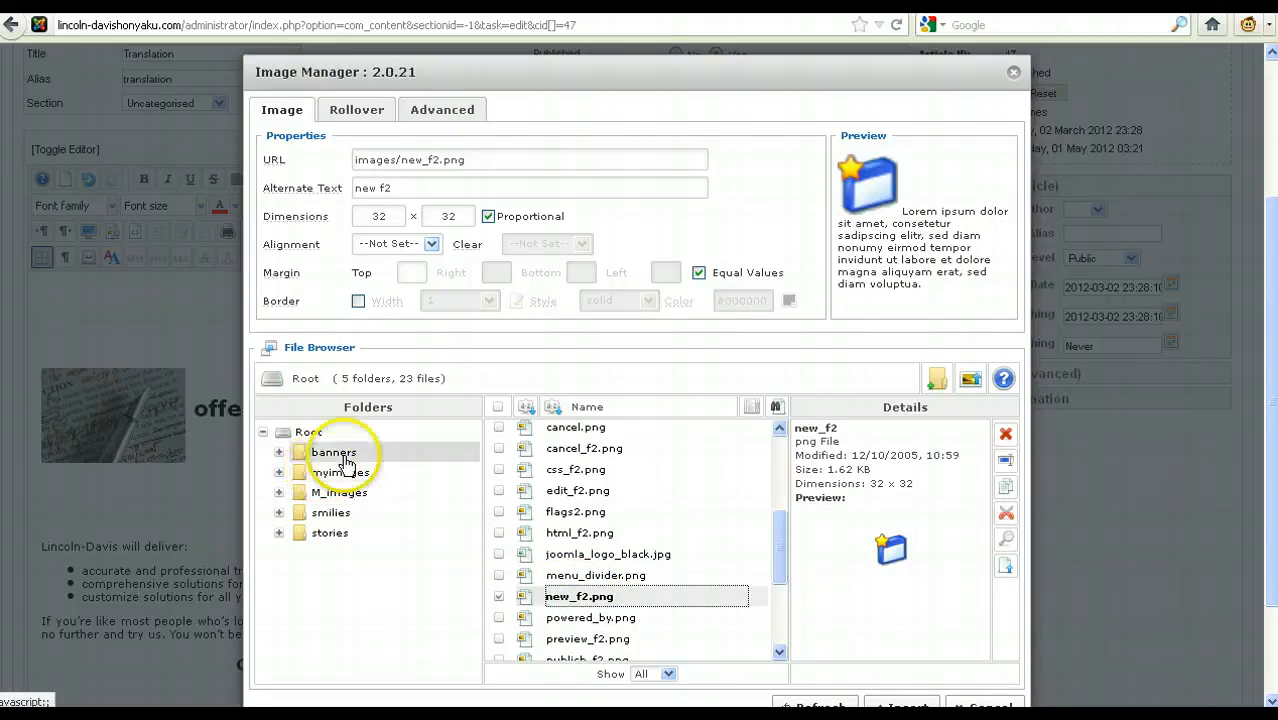
click(341, 480)
click(341, 480)
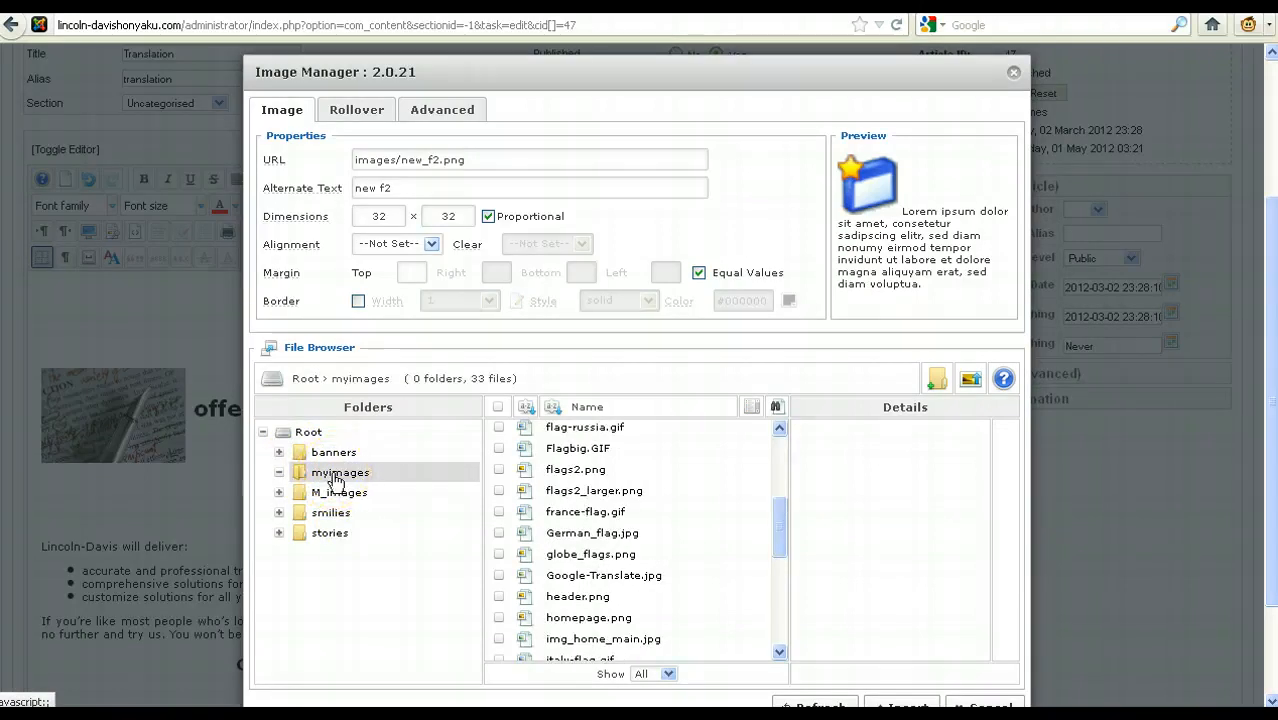
click(329, 481)
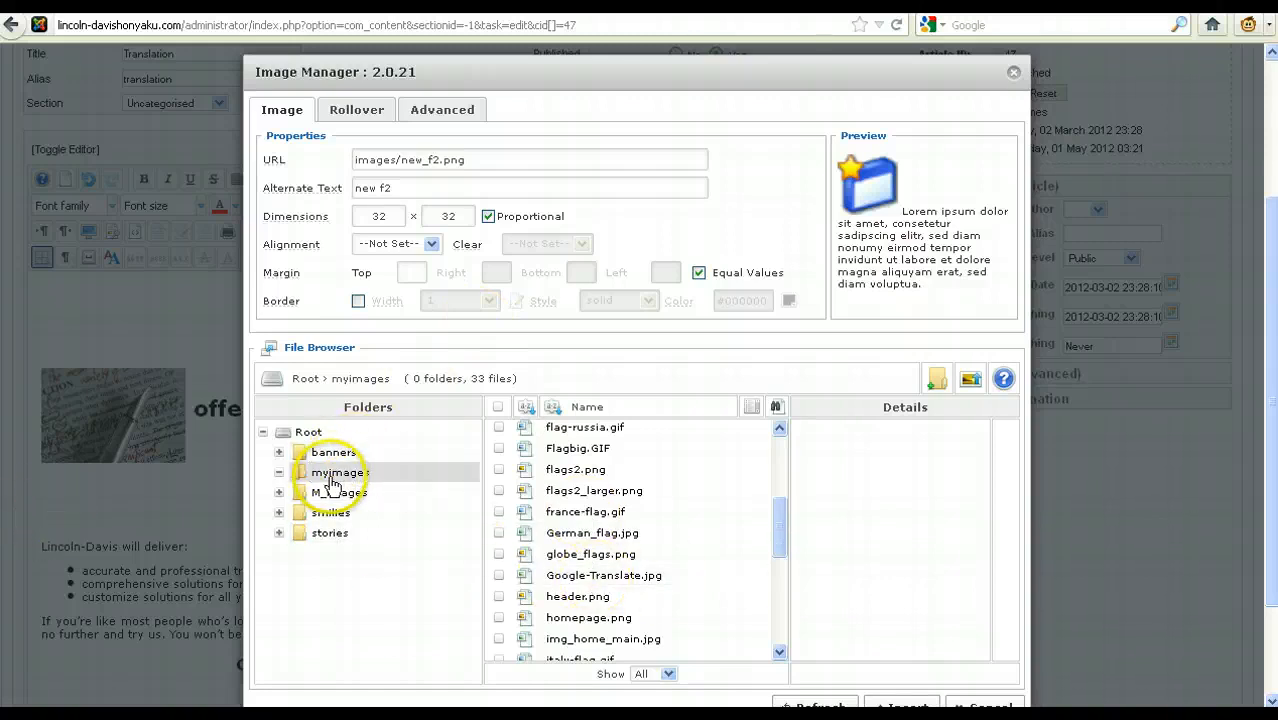
click(364, 461)
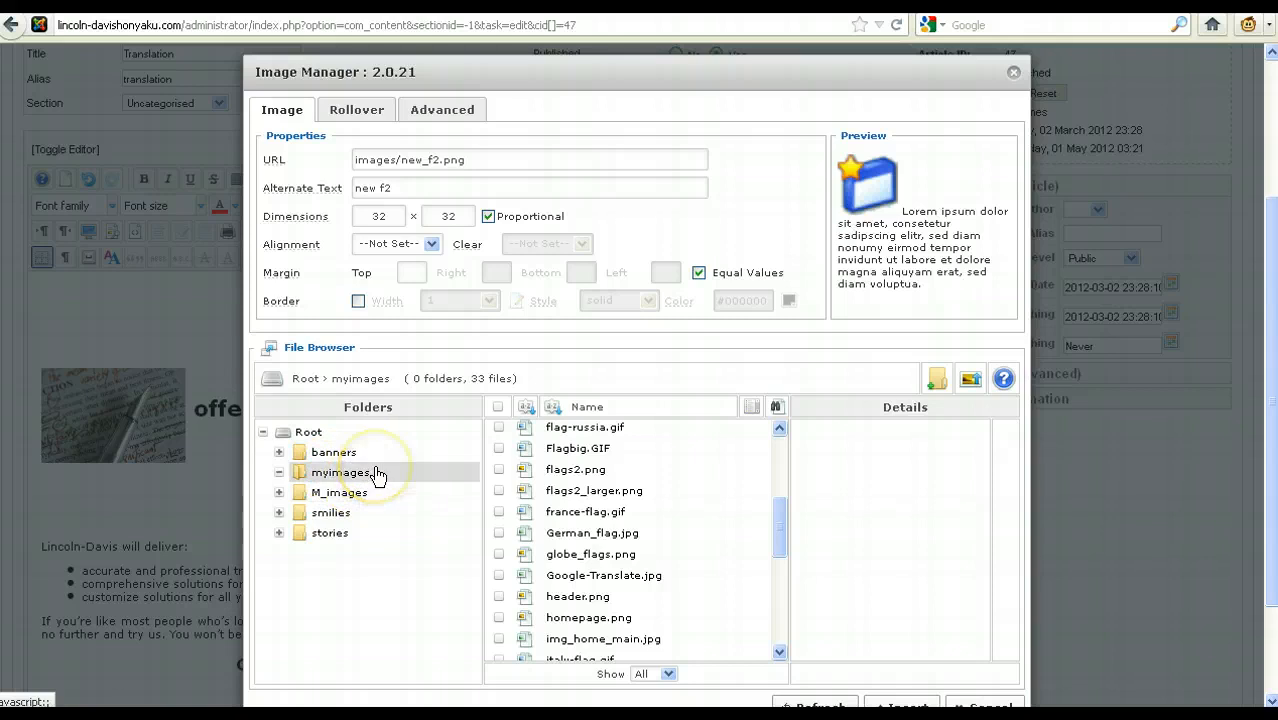
click(340, 477)
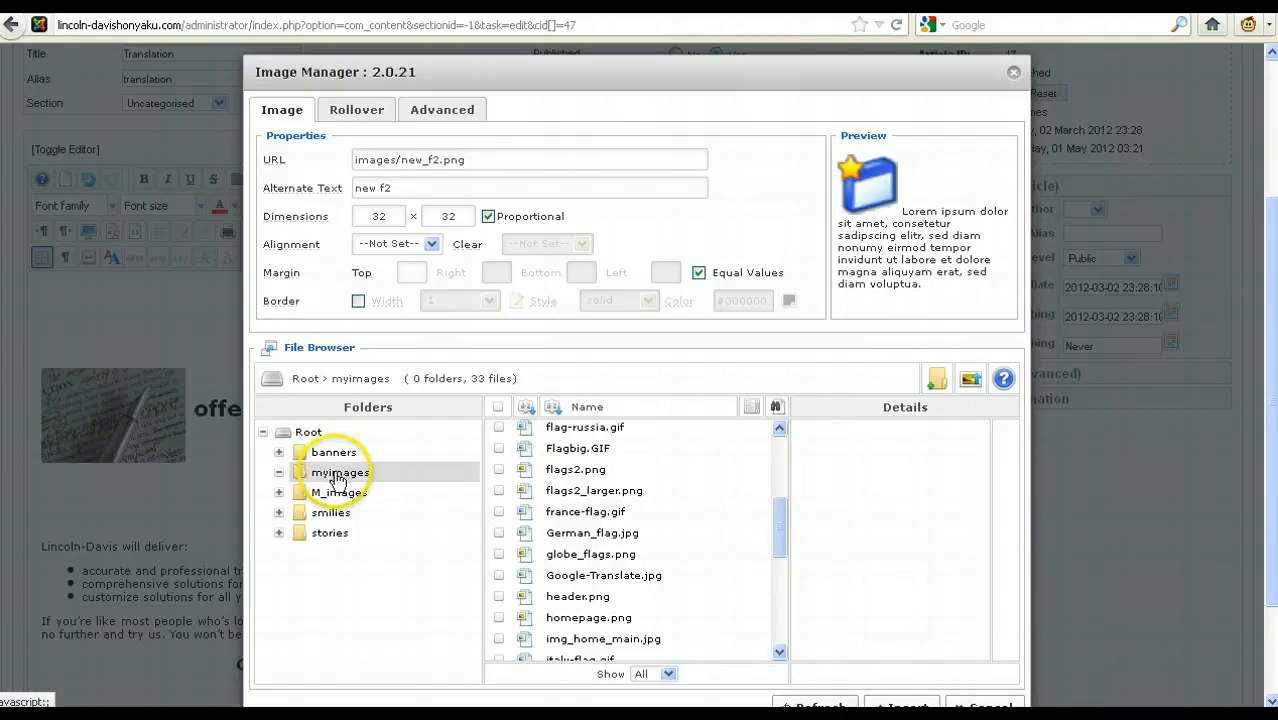
click(318, 476)
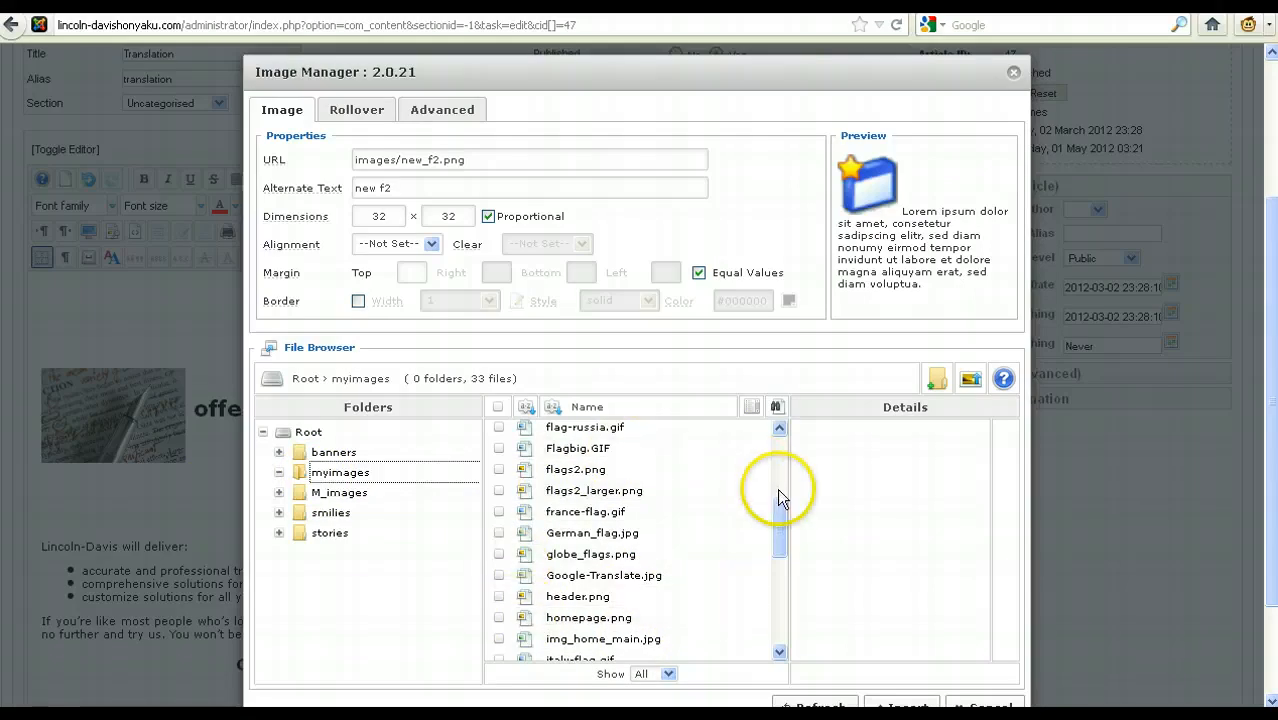
drag(781, 523, 757, 612)
drag(763, 529, 765, 442)
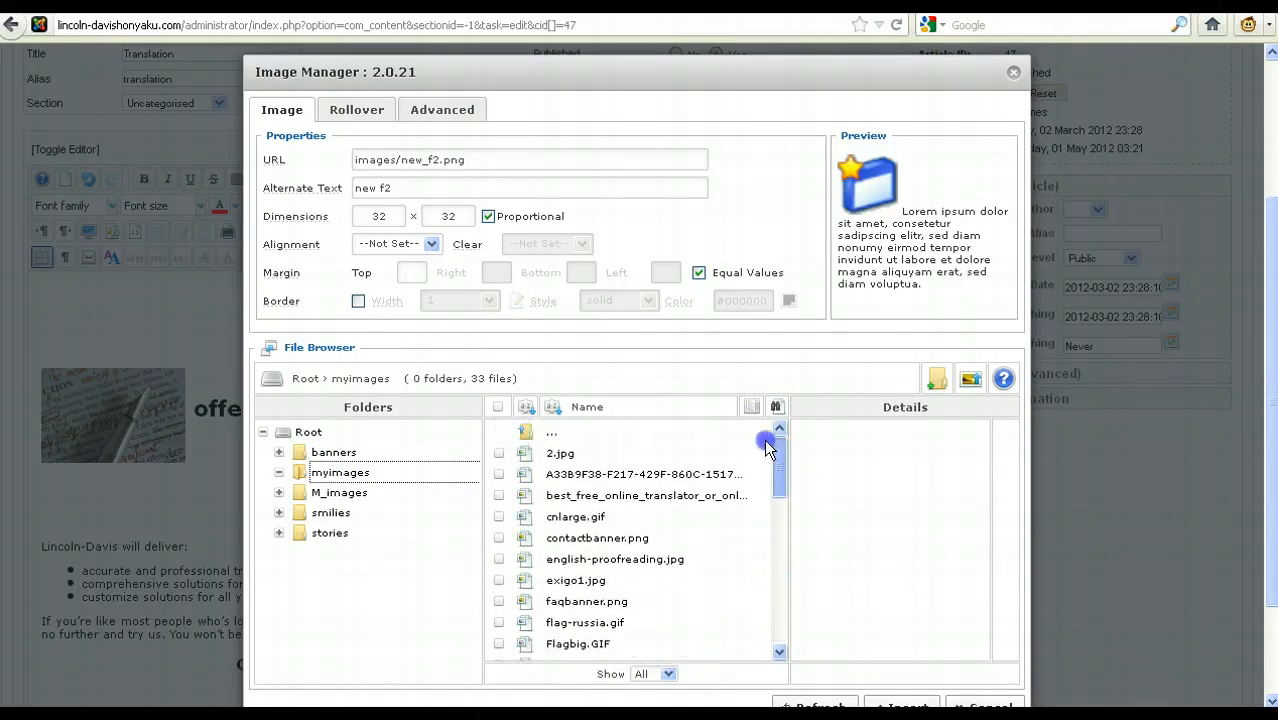
Step: Insert flag-russia.gif from the myimages folder into the article with Left alignment
click(617, 626)
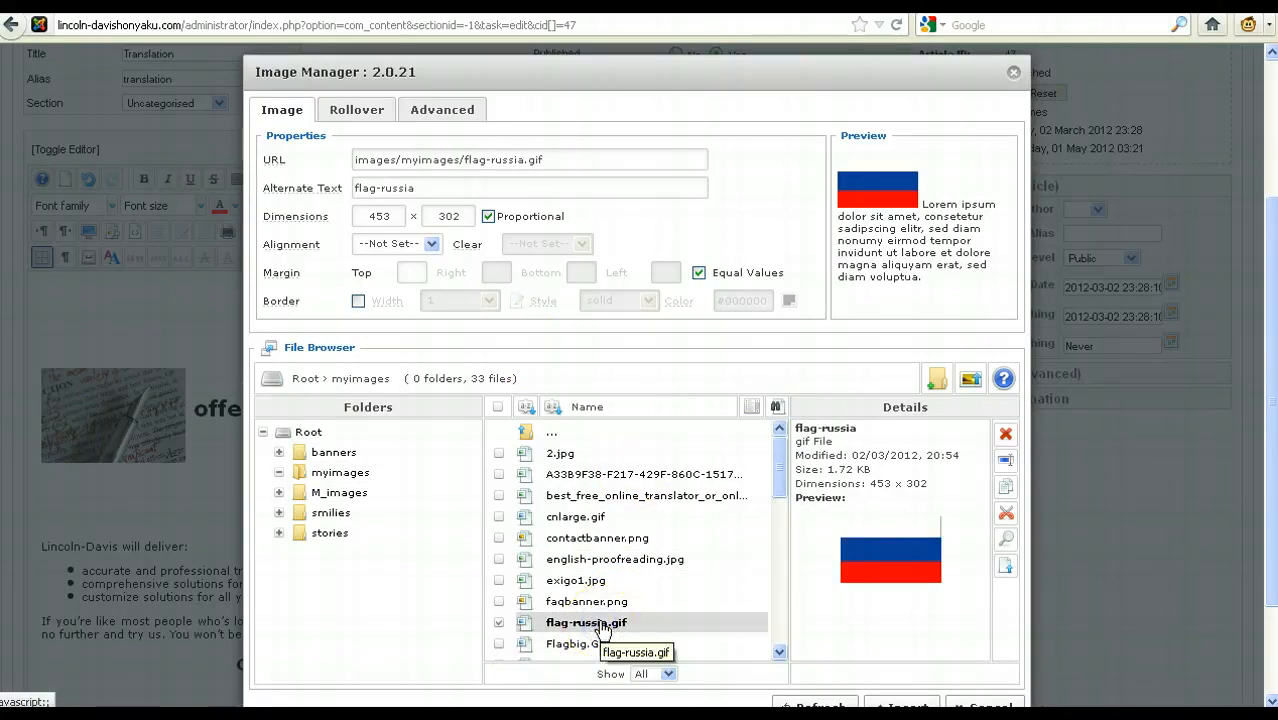
click(400, 244)
click(387, 281)
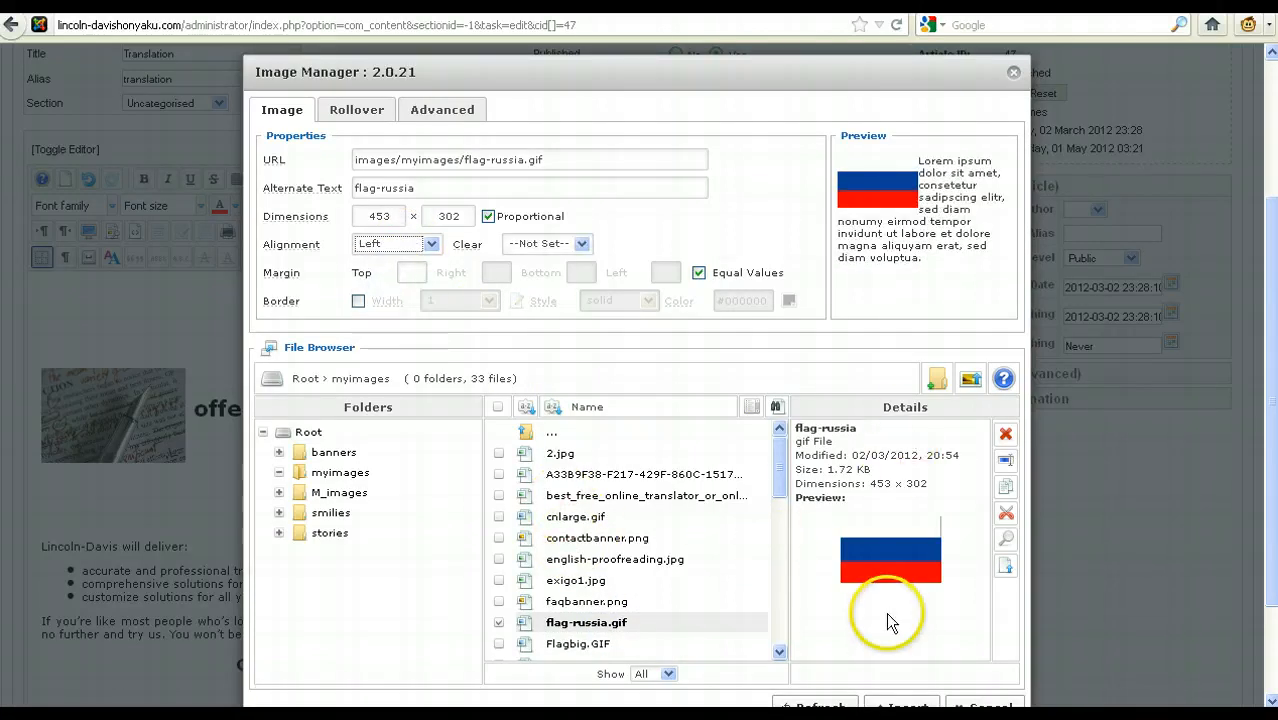
scroll(890, 545, down, 2)
click(896, 581)
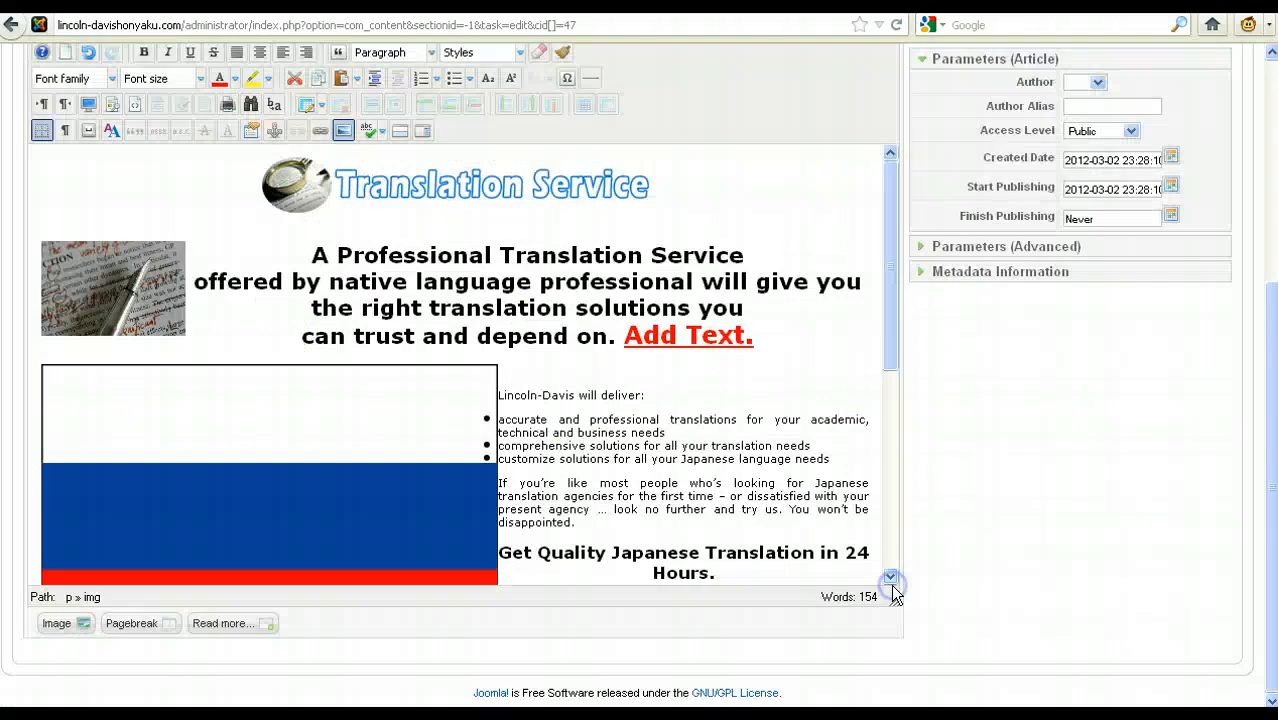
Step: Shrink the inserted flag to about a fifth of its size and move it beside the "Get Quality Japanese Translation in 24 Hours." heading
click(353, 460)
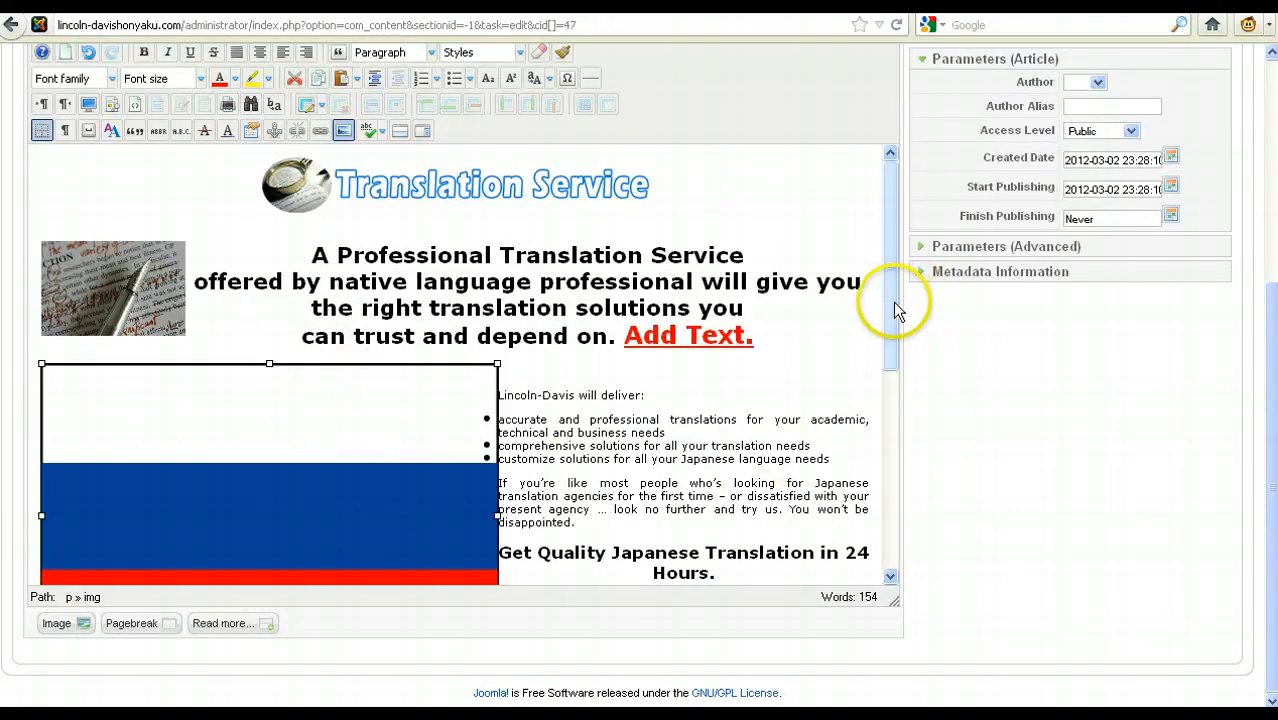
drag(893, 302, 890, 387)
click(352, 284)
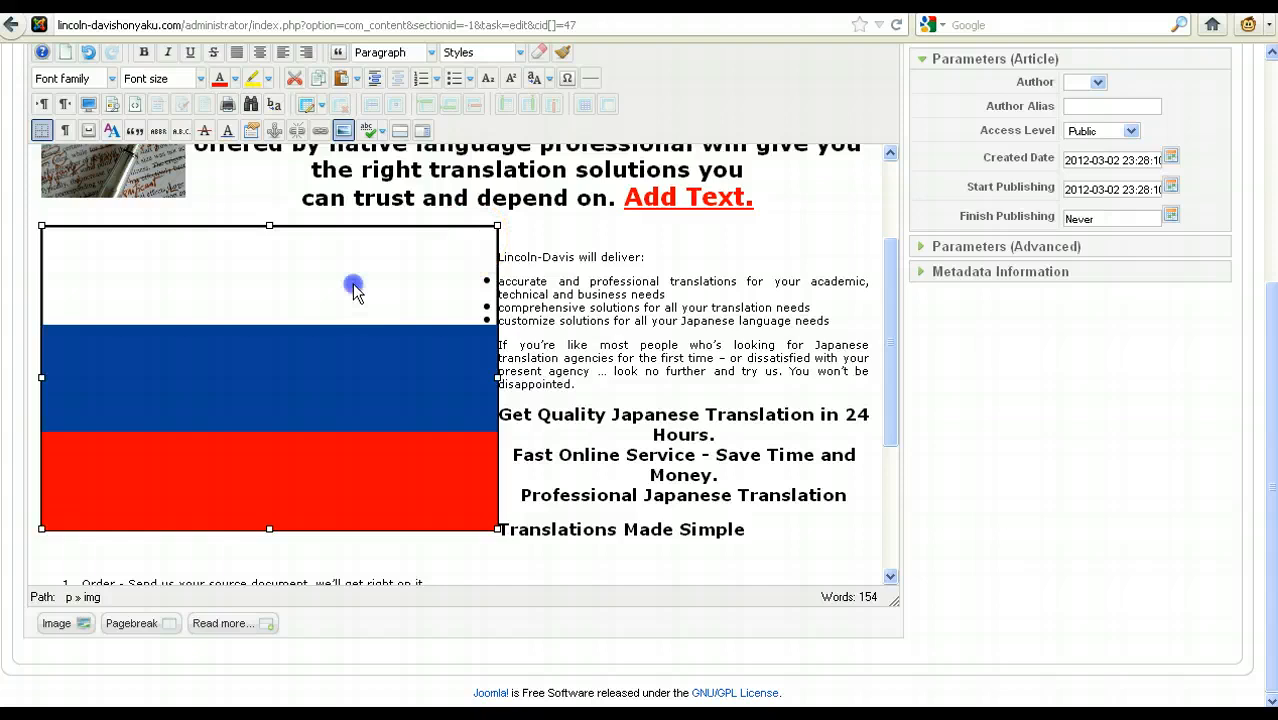
drag(497, 227, 197, 428)
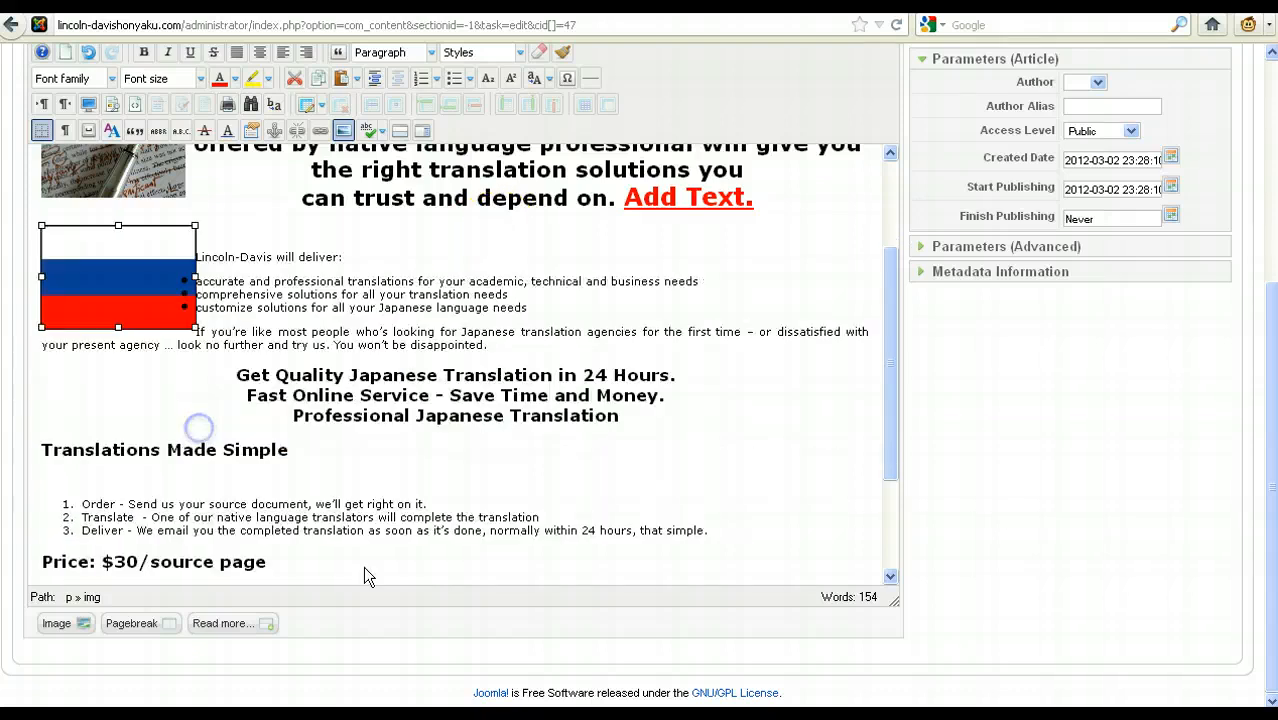
drag(195, 224, 127, 264)
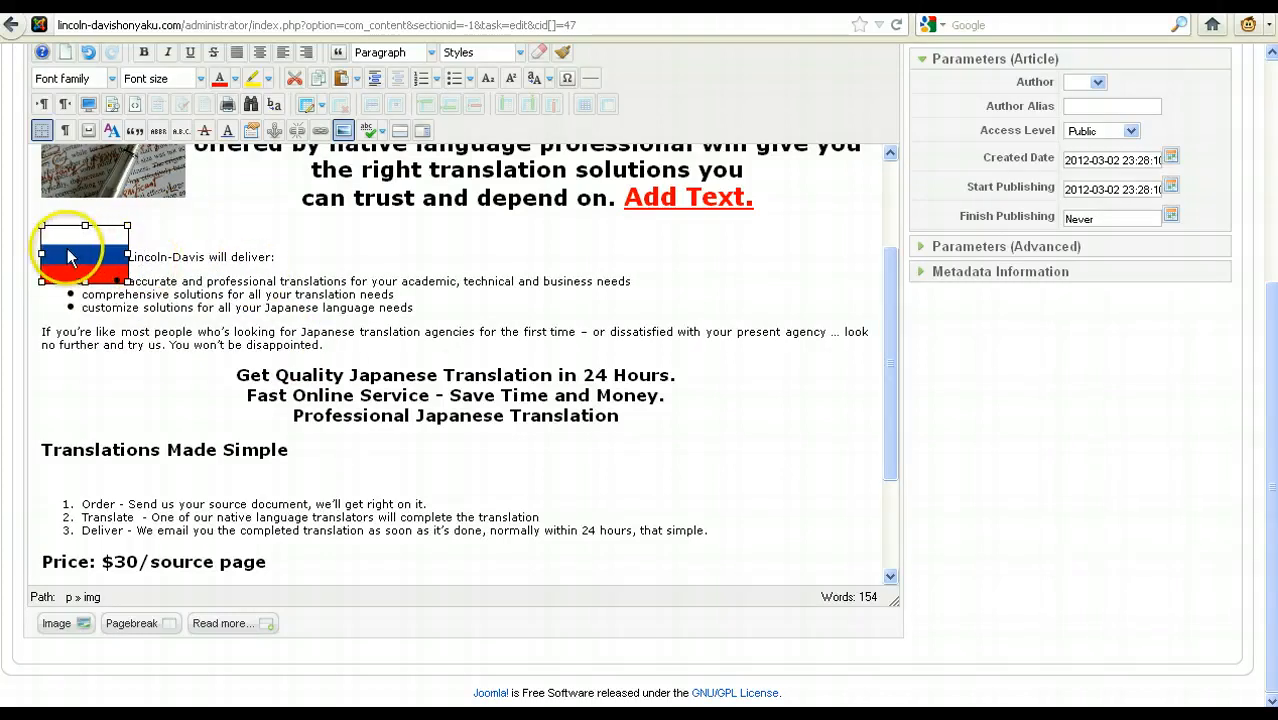
drag(96, 258, 222, 366)
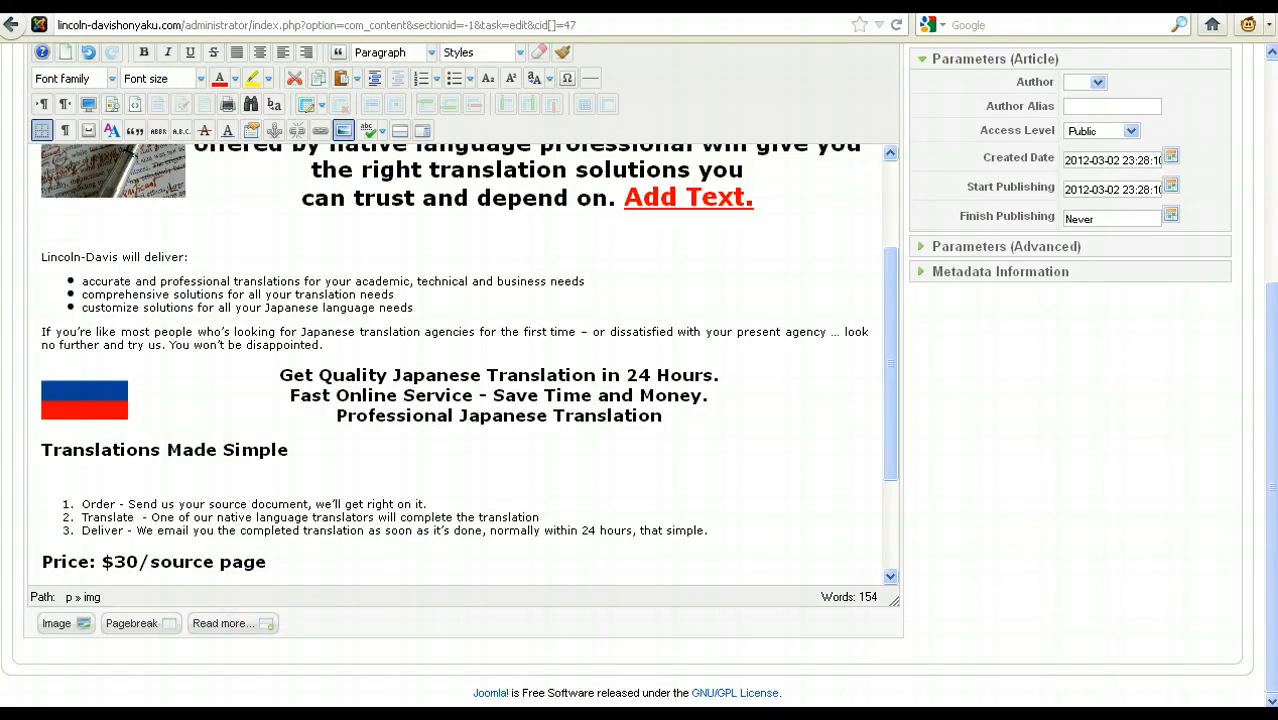
Step: Apply the changes to the Translation article while keeping it open for editing
drag(1268, 510, 1273, 367)
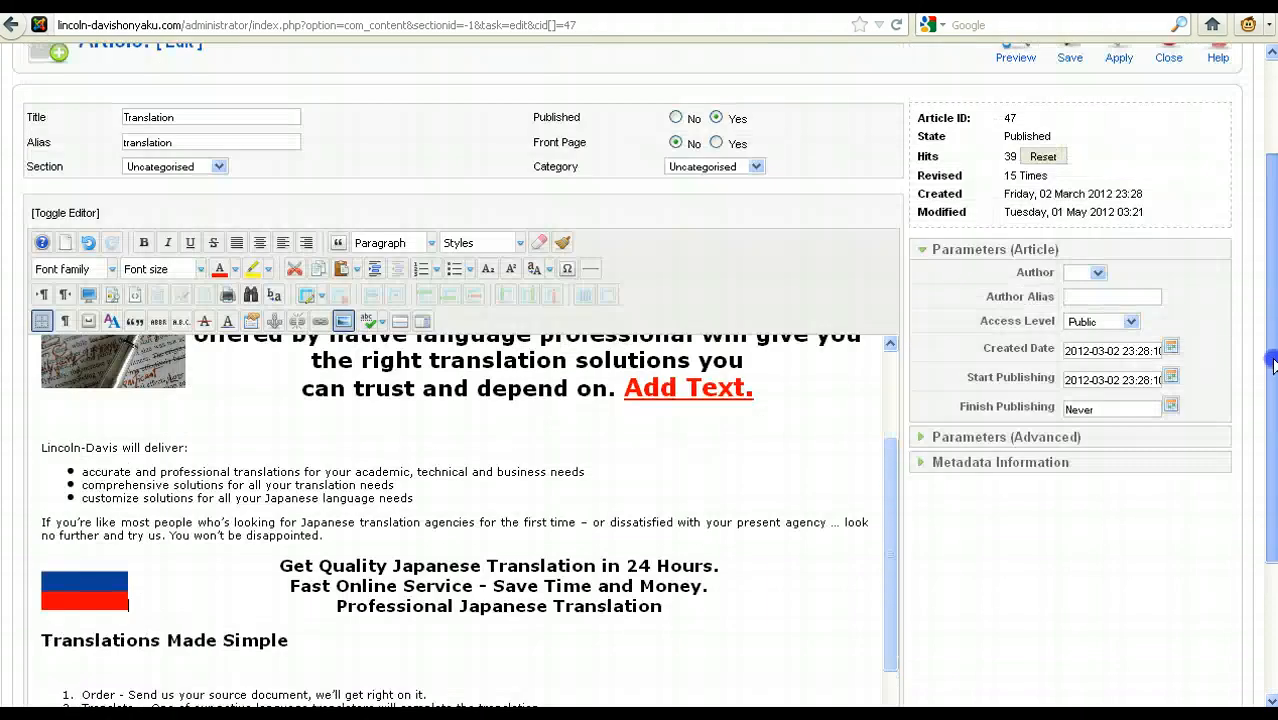
scroll(1273, 365, up, 1)
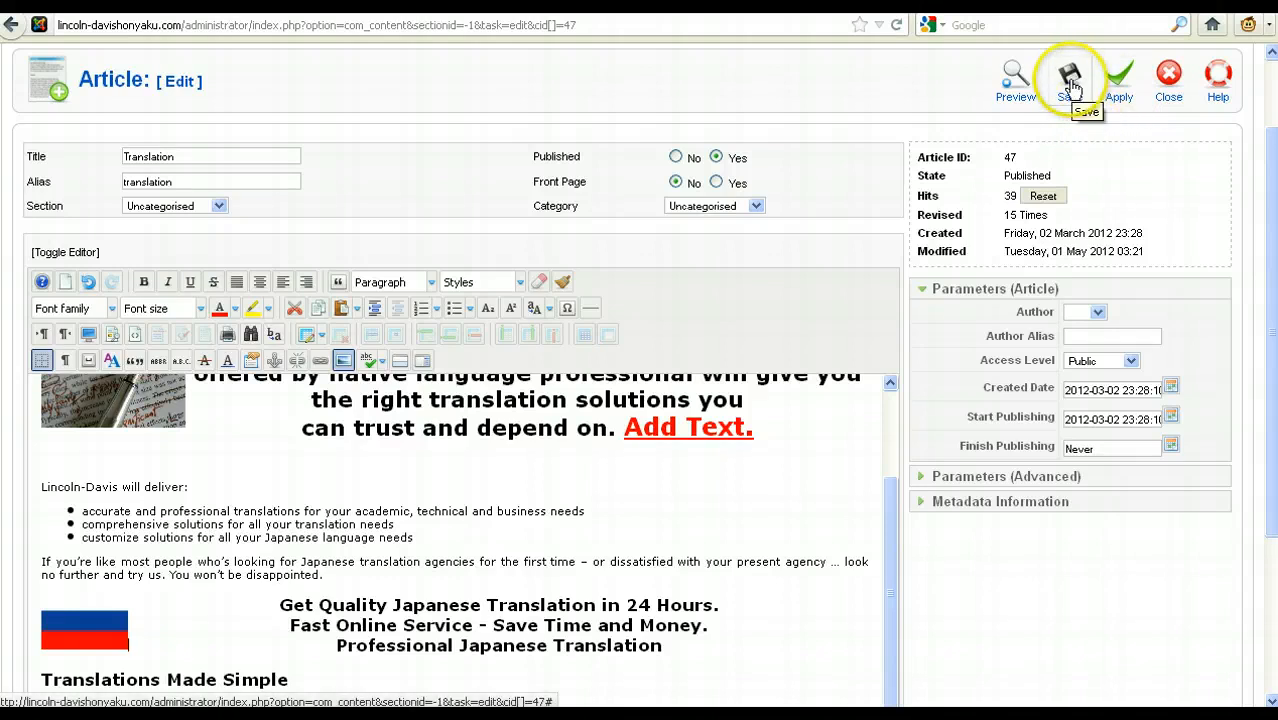
click(1120, 82)
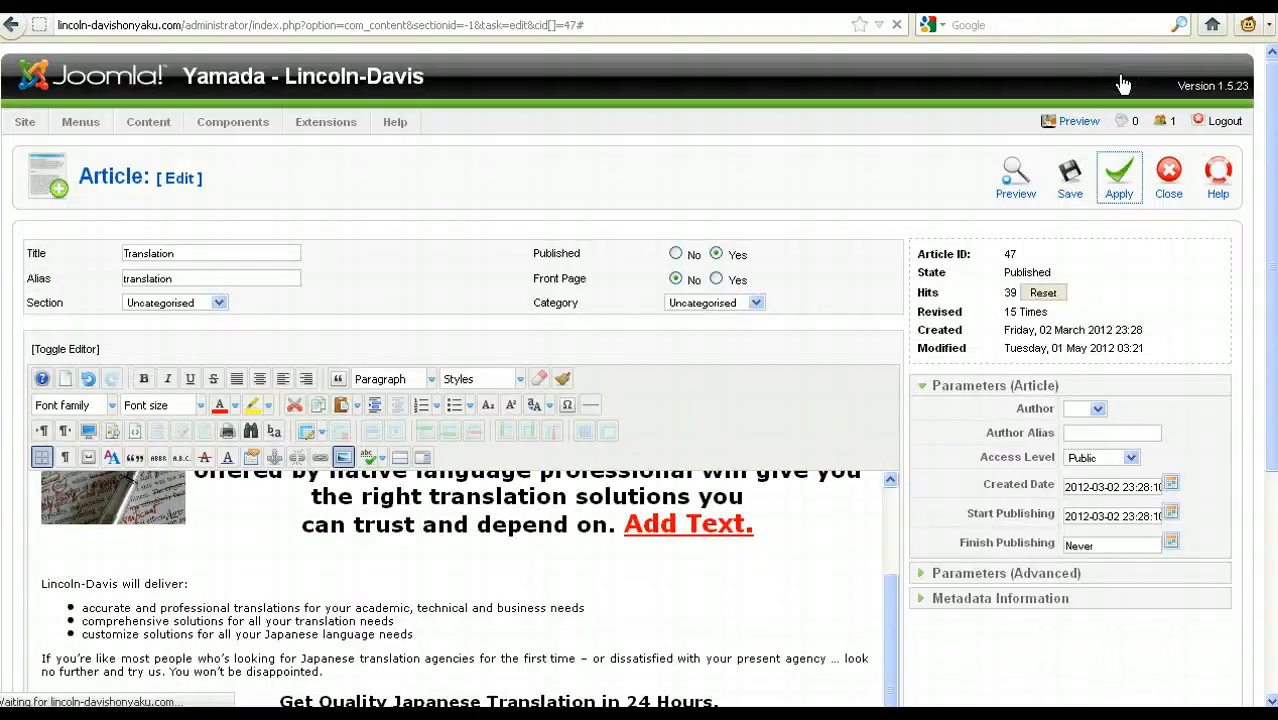
Step: Reload the live Translation page and examine the added text and the flag image in the article
click(1068, 194)
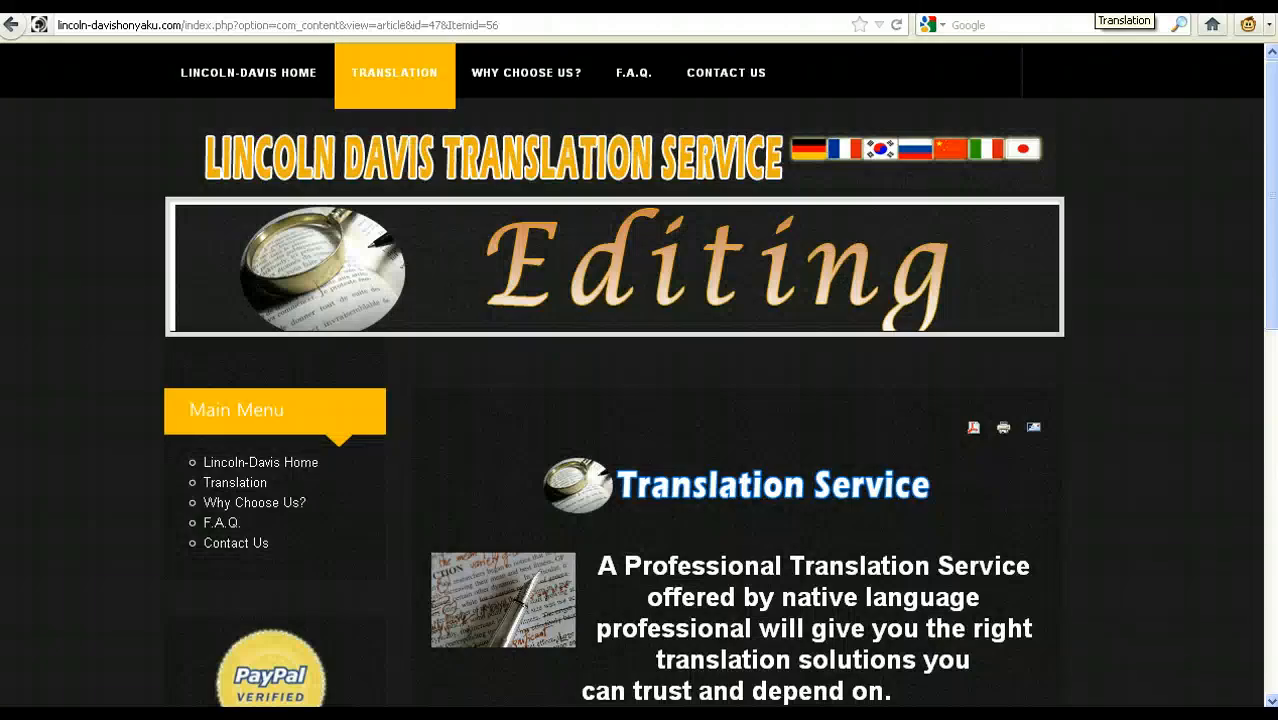
key(F5)
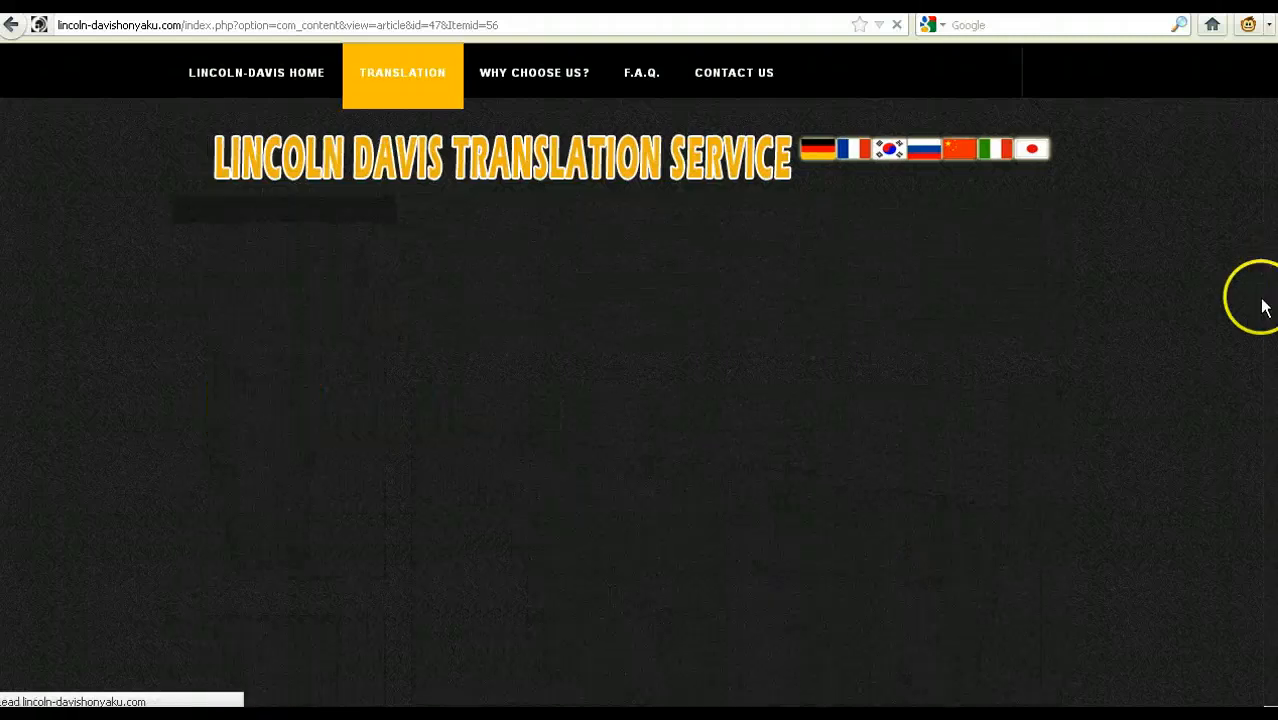
drag(1265, 308, 1251, 474)
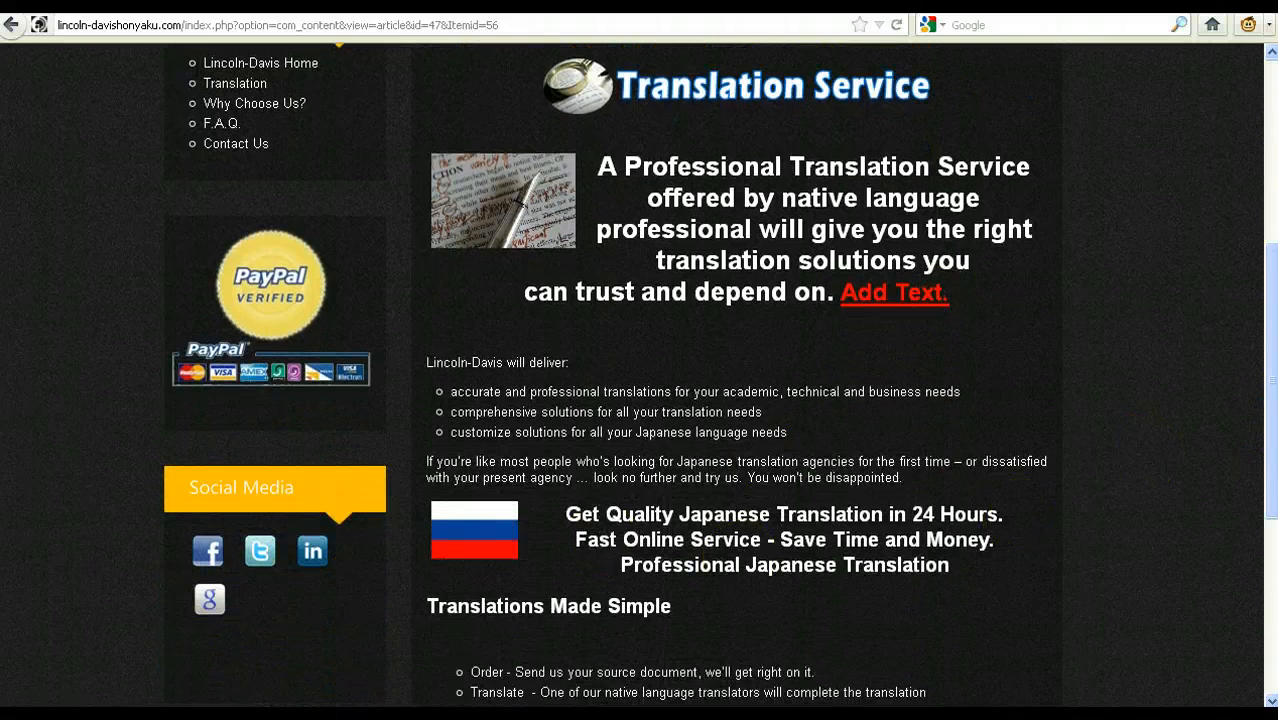
Step: Return to the Joomla article editor and delete the red underlined "Add Text." after "can trust and depend on."
click(918, 2)
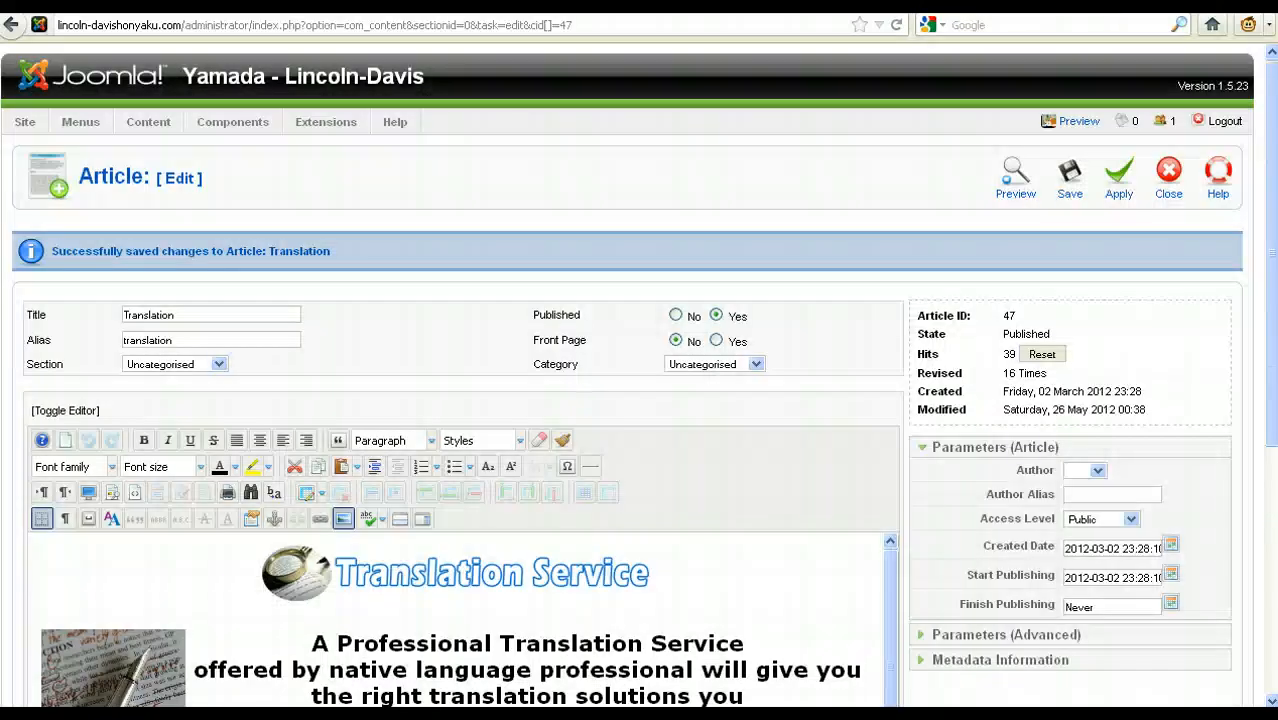
drag(1270, 343, 1268, 480)
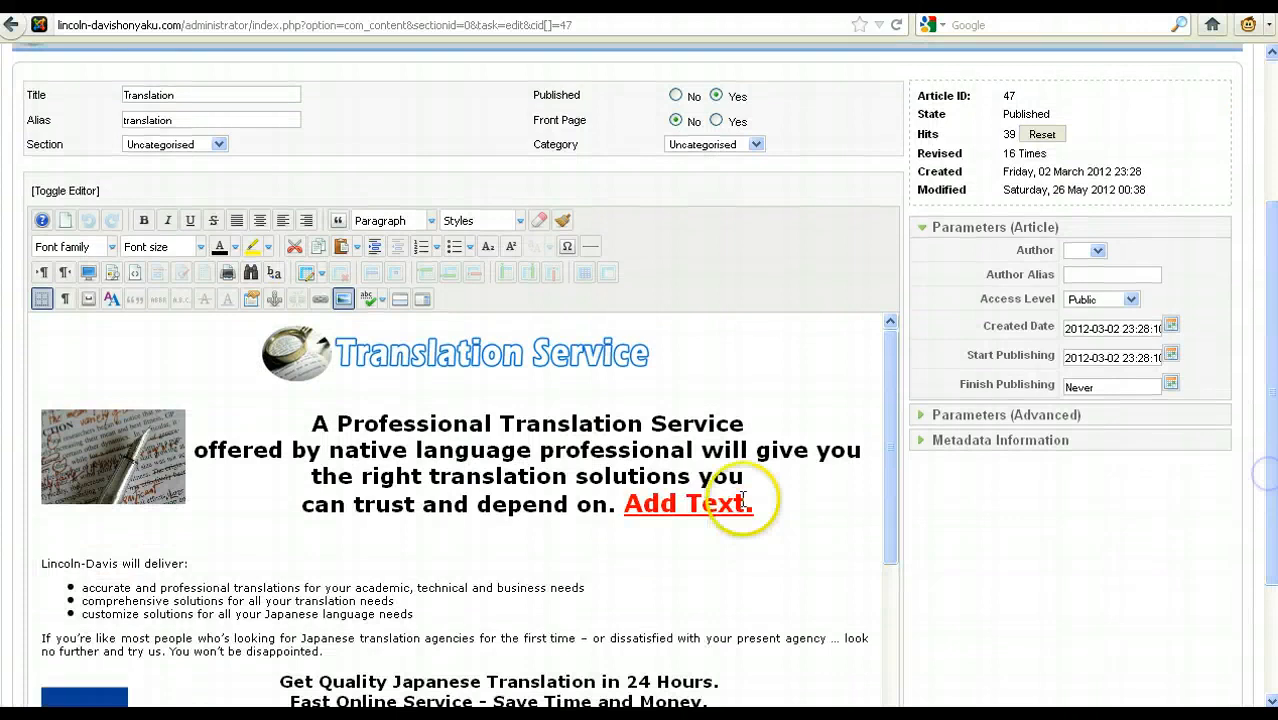
drag(753, 502, 622, 503)
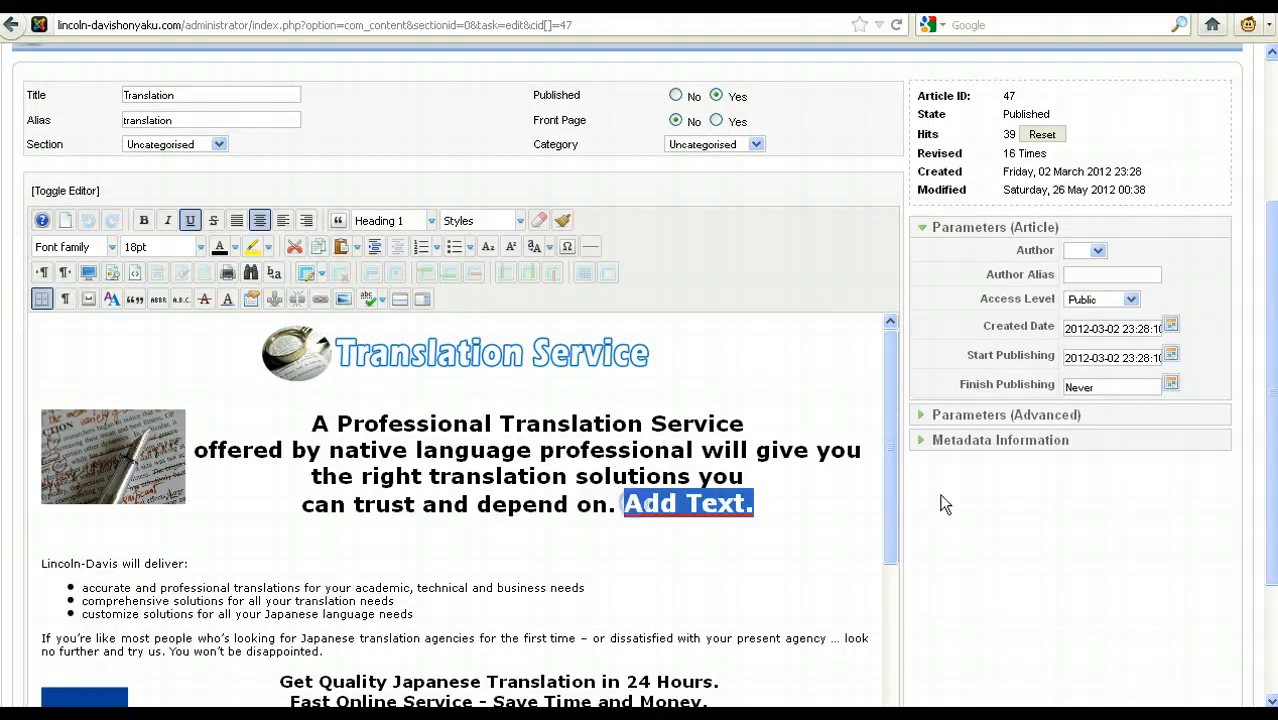
key(Delete)
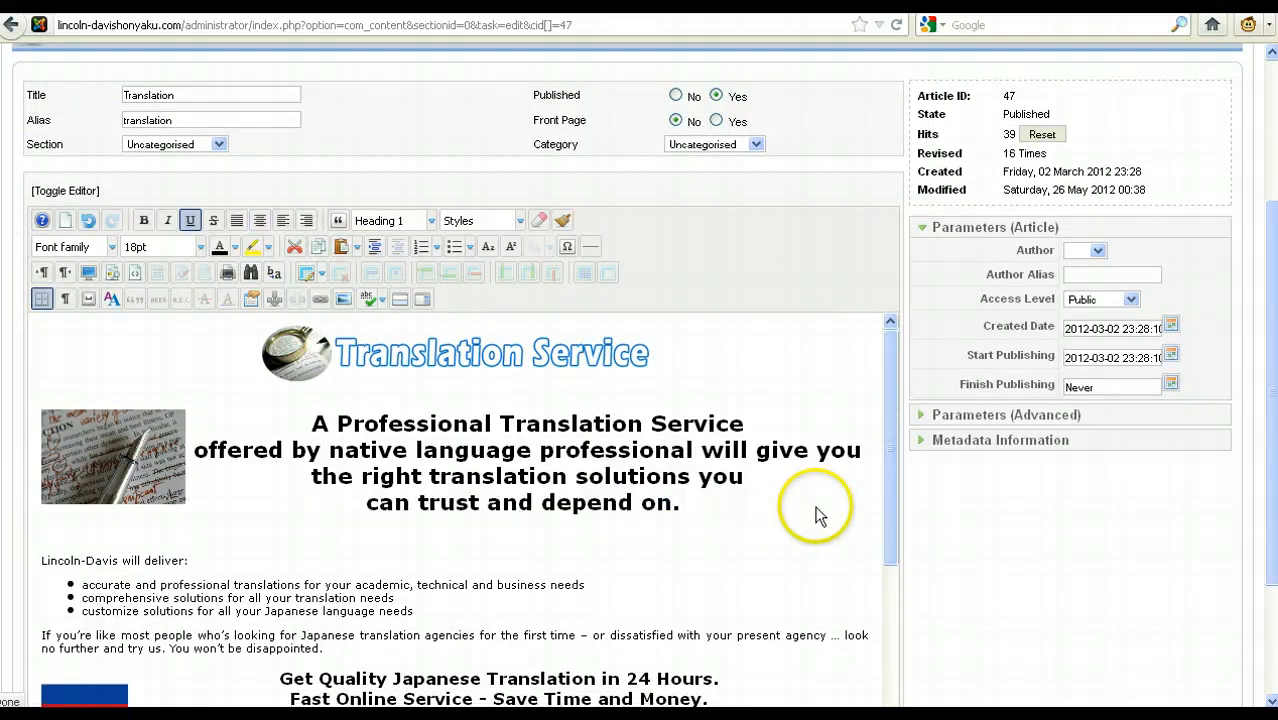
Step: Delete the Russian flag image beside the "Get Quality Japanese Translation in 24 Hours." heading
scroll(802, 519, down, 2)
scroll(802, 519, down, 2)
click(104, 485)
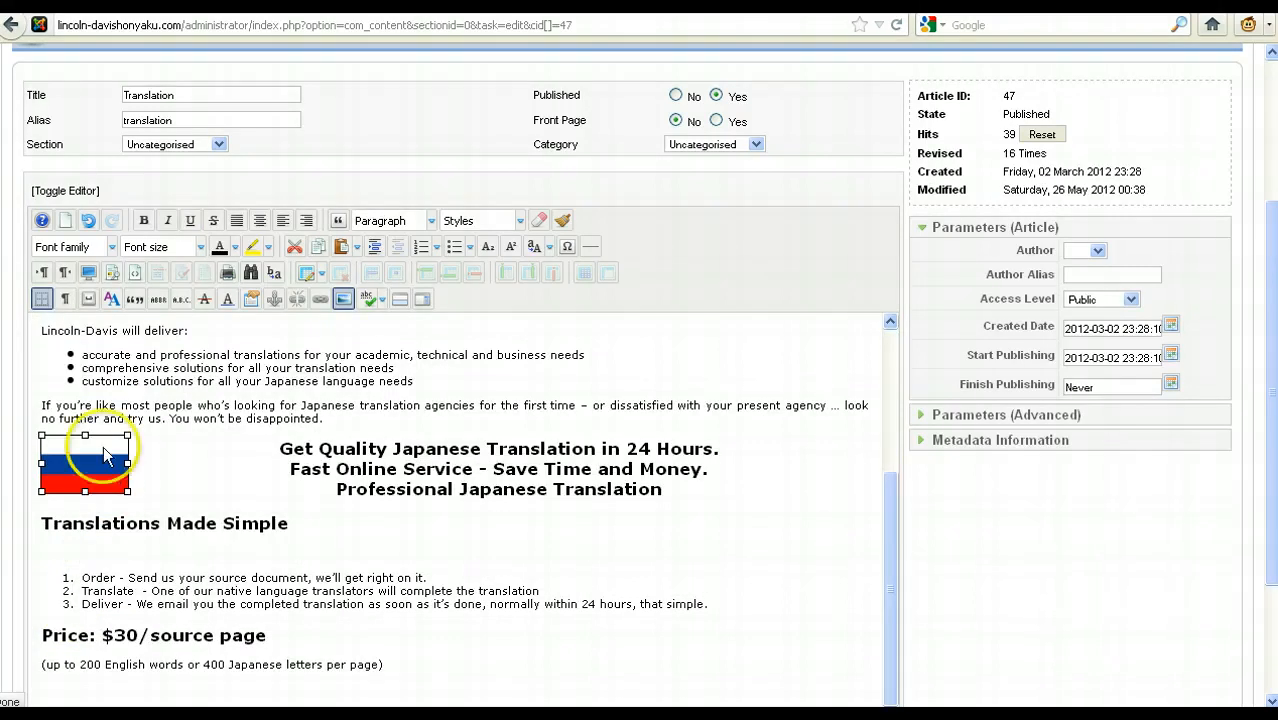
key(Delete)
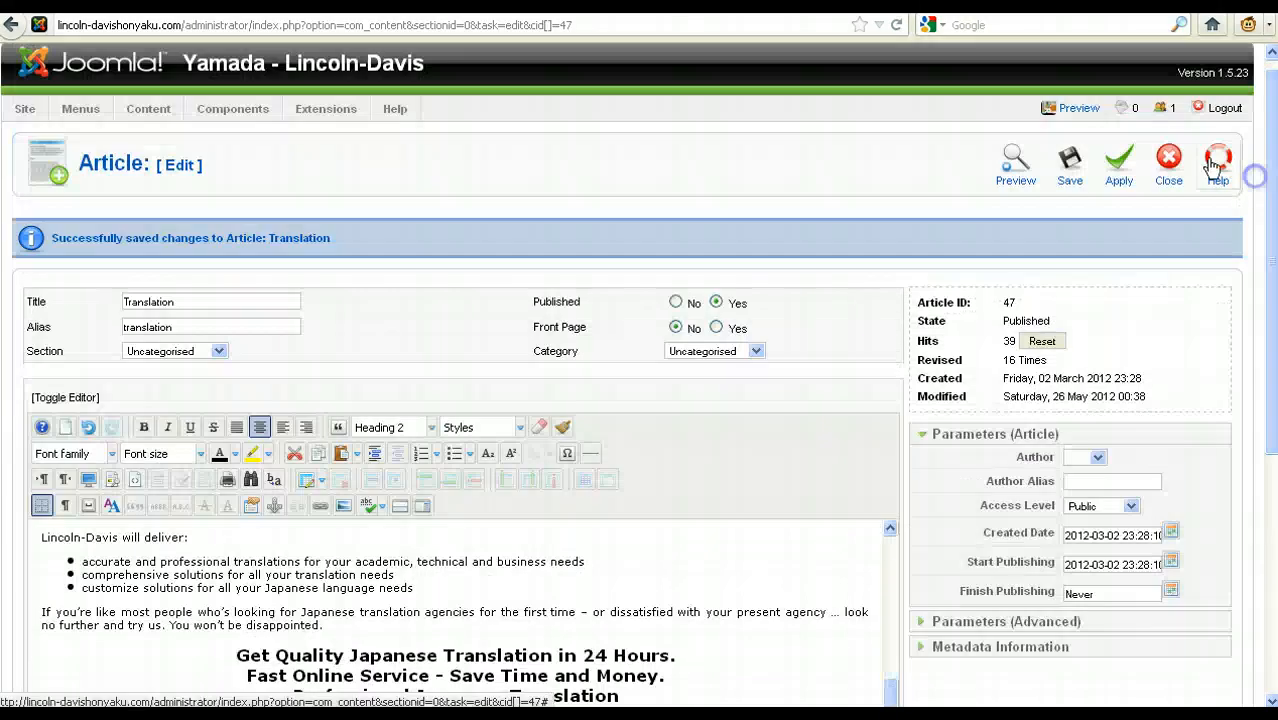
Step: Apply the changes to the Translation article, and save and close it
click(1121, 162)
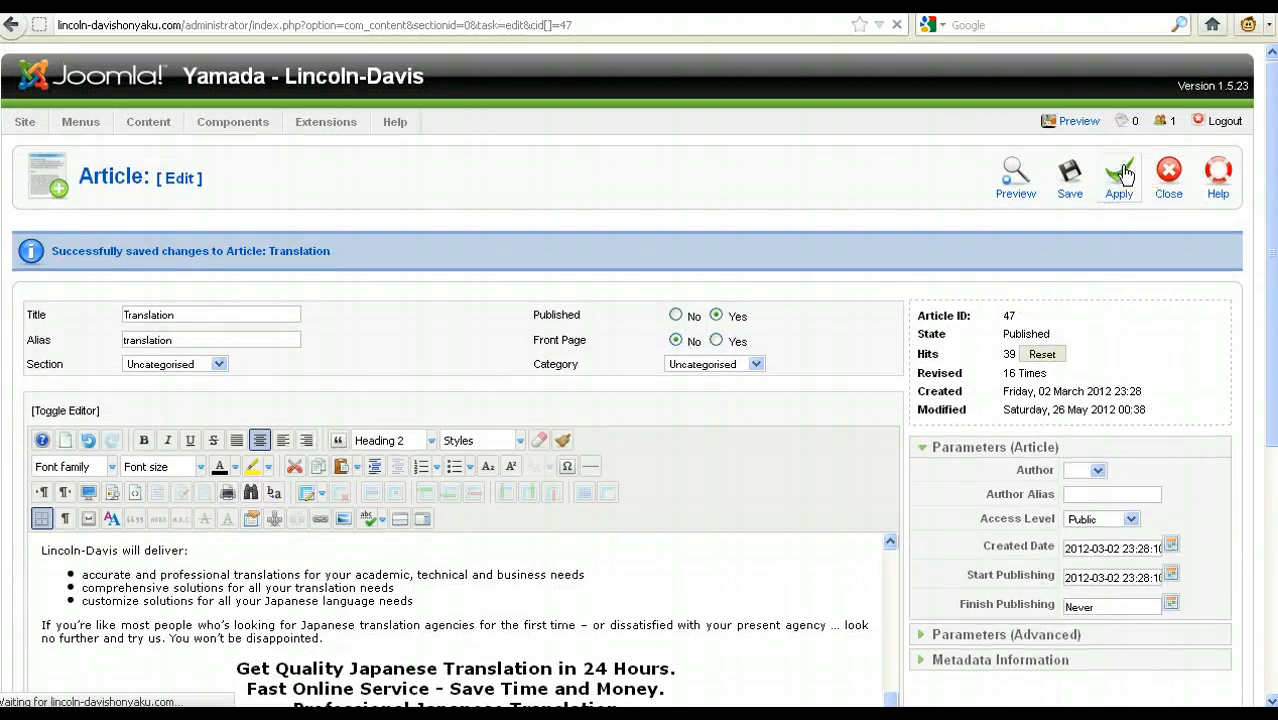
click(1113, 176)
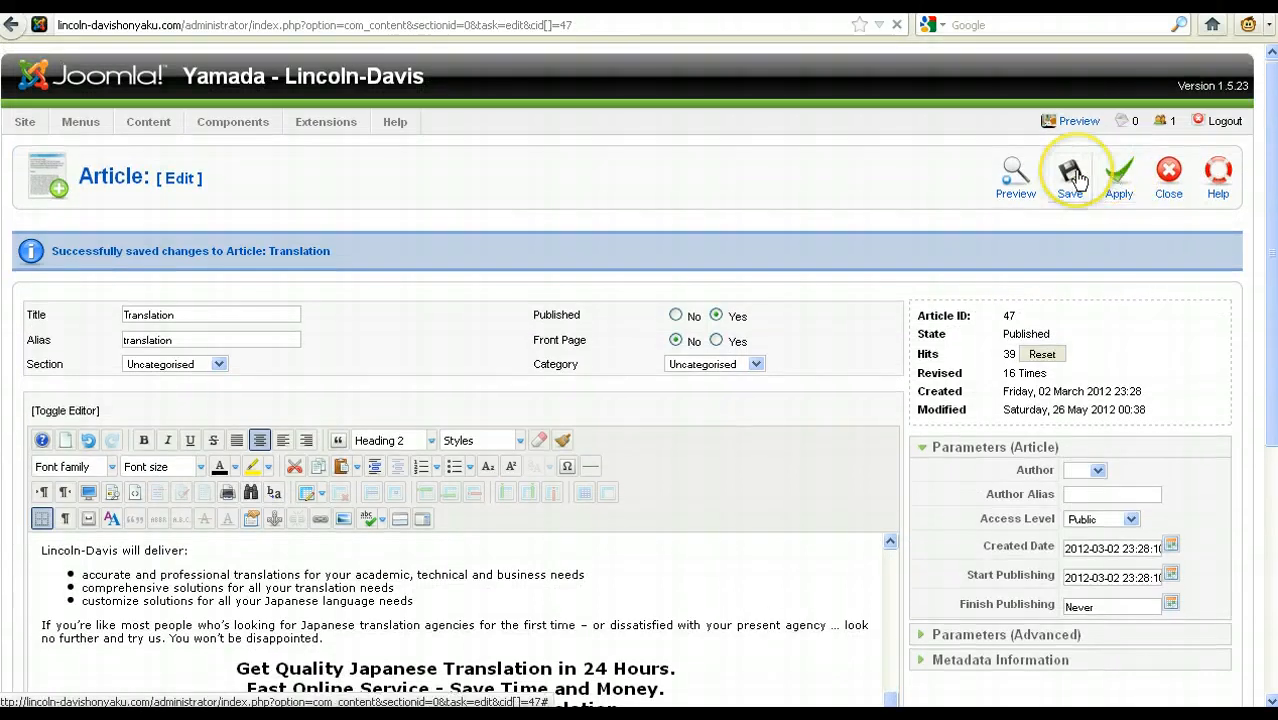
click(1078, 178)
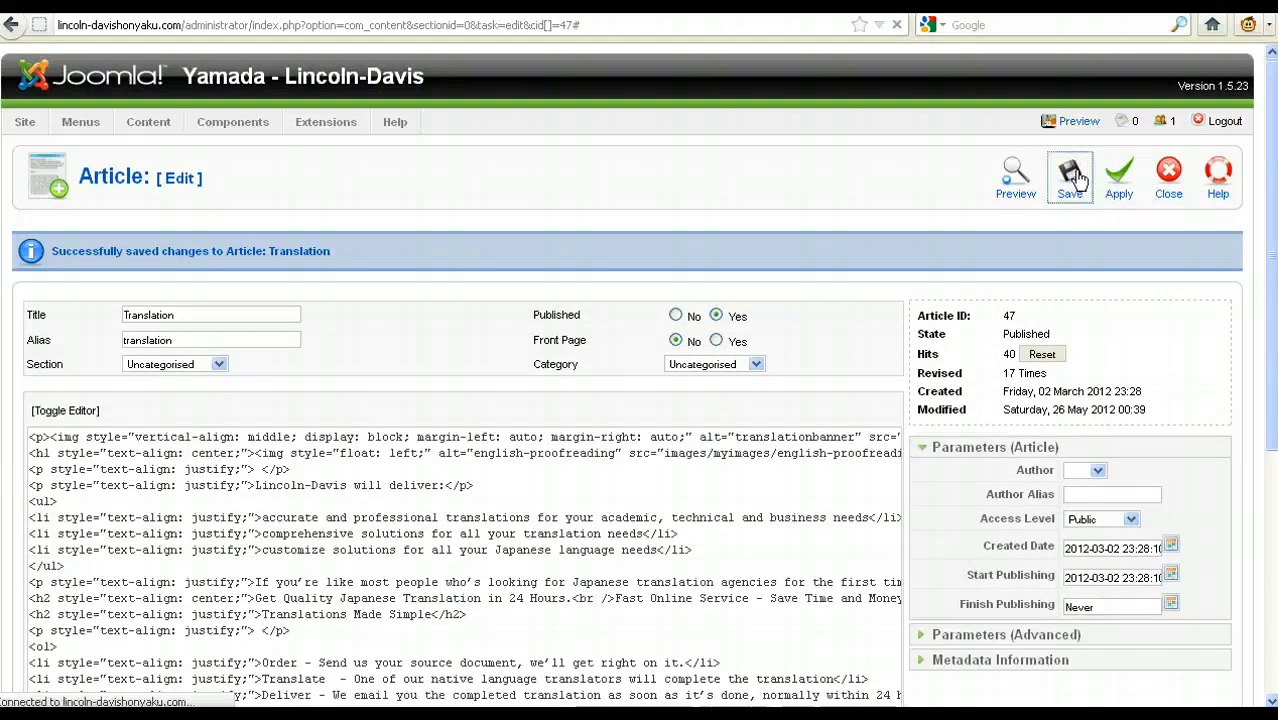
click(1072, 176)
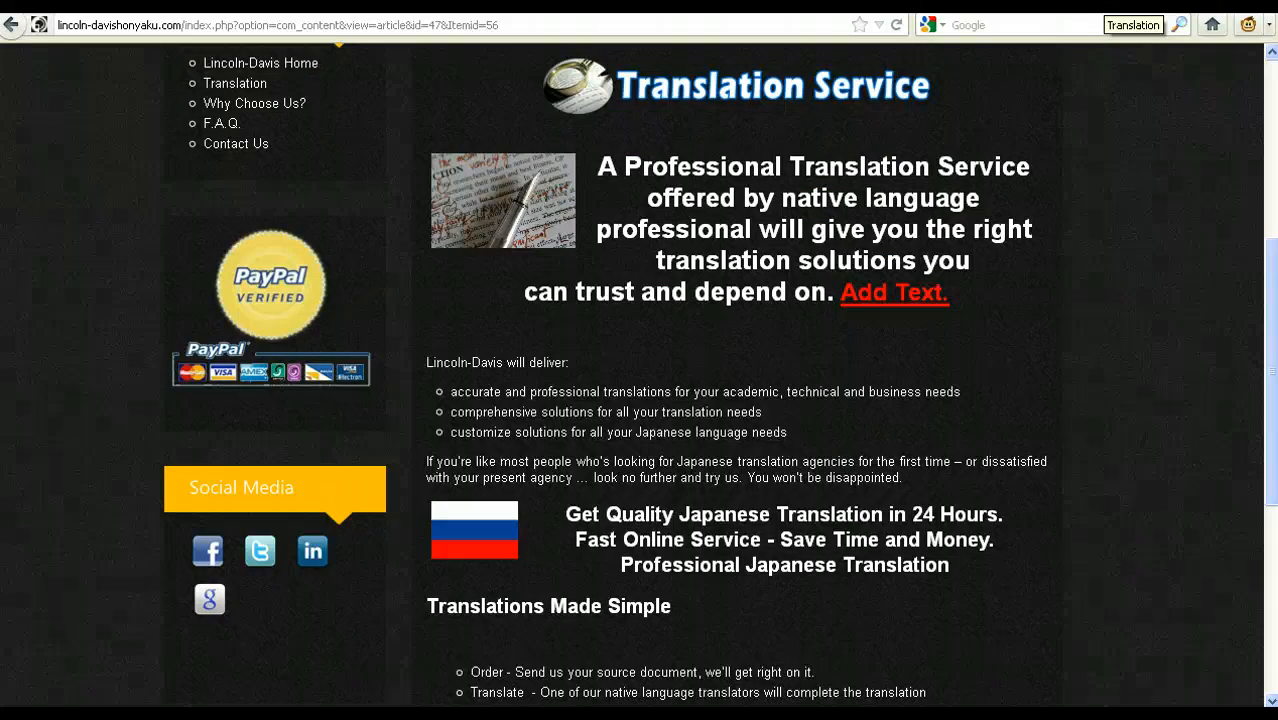
Step: Reload the live Translation page and check the article without the extra text and flag
key(F5)
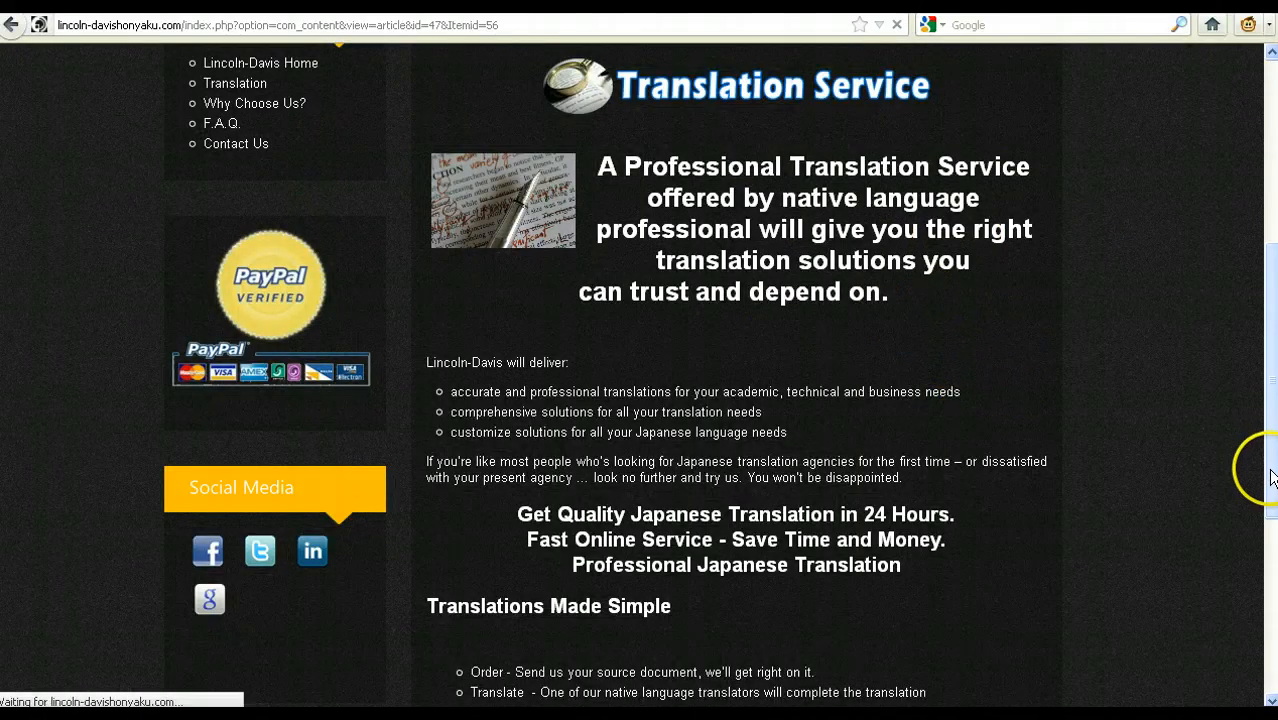
drag(1268, 472, 1272, 518)
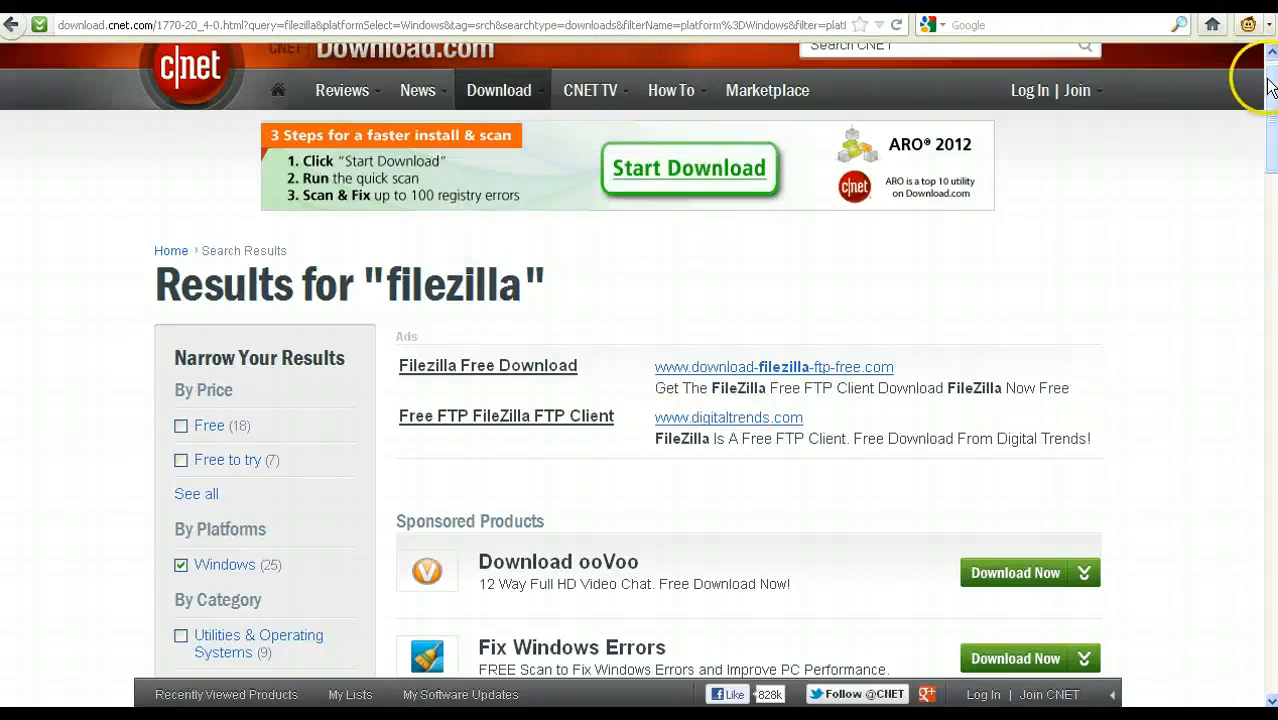
Step: Look through the CNET Download.com results for "filezilla" to find the FileZilla client download
drag(1268, 90, 1270, 226)
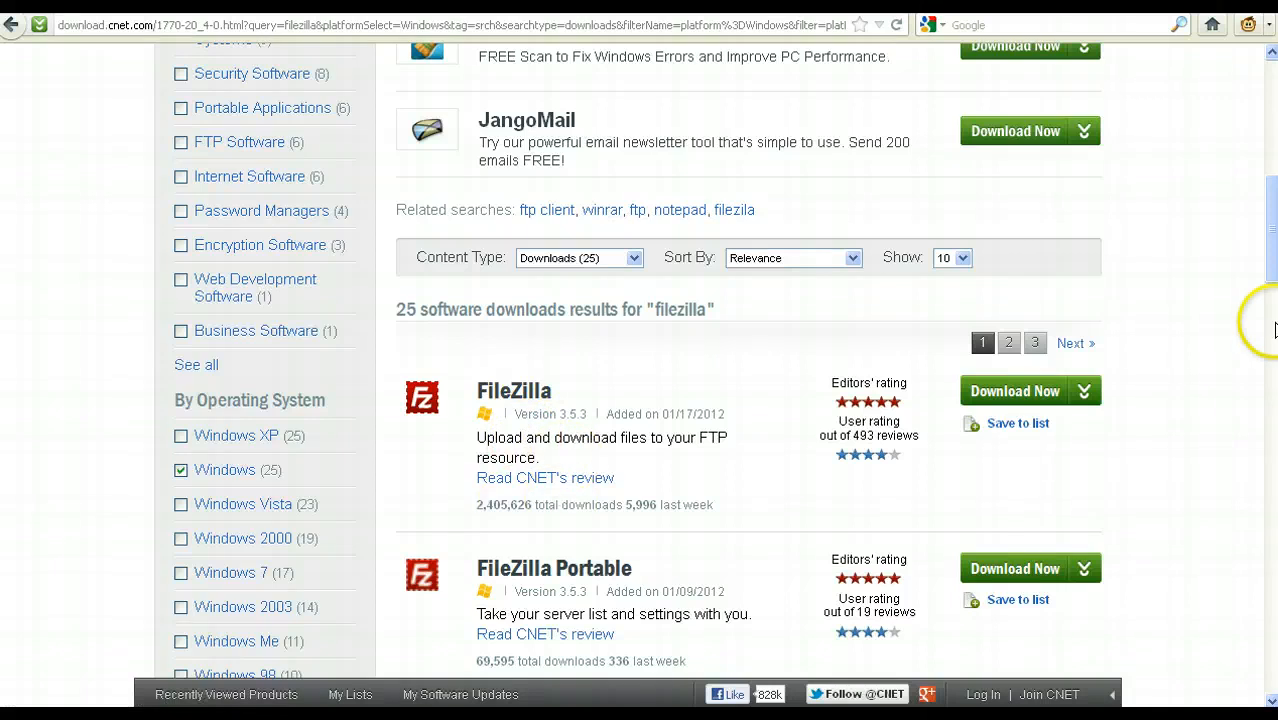
drag(1273, 250, 1273, 128)
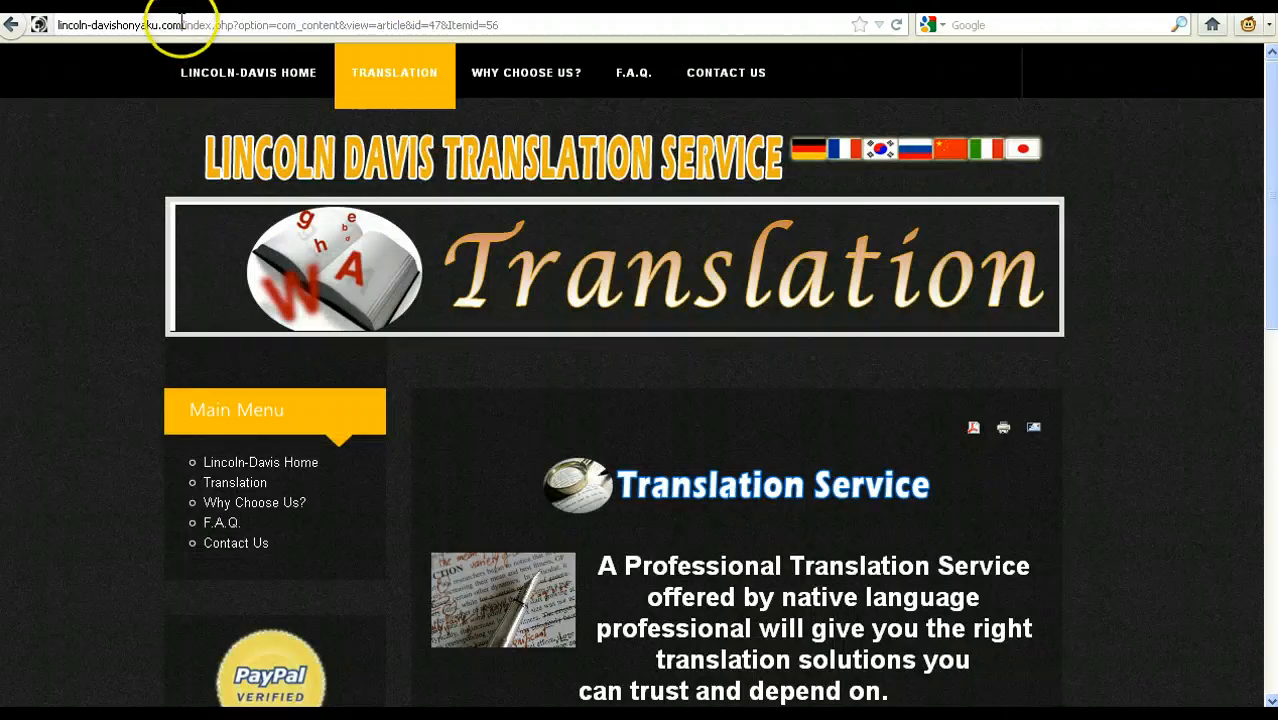
Step: Copy the domain lincoln-davishonyaku.com from the live page's address and enter it as the host in FileZilla
drag(180, 25, 58, 25)
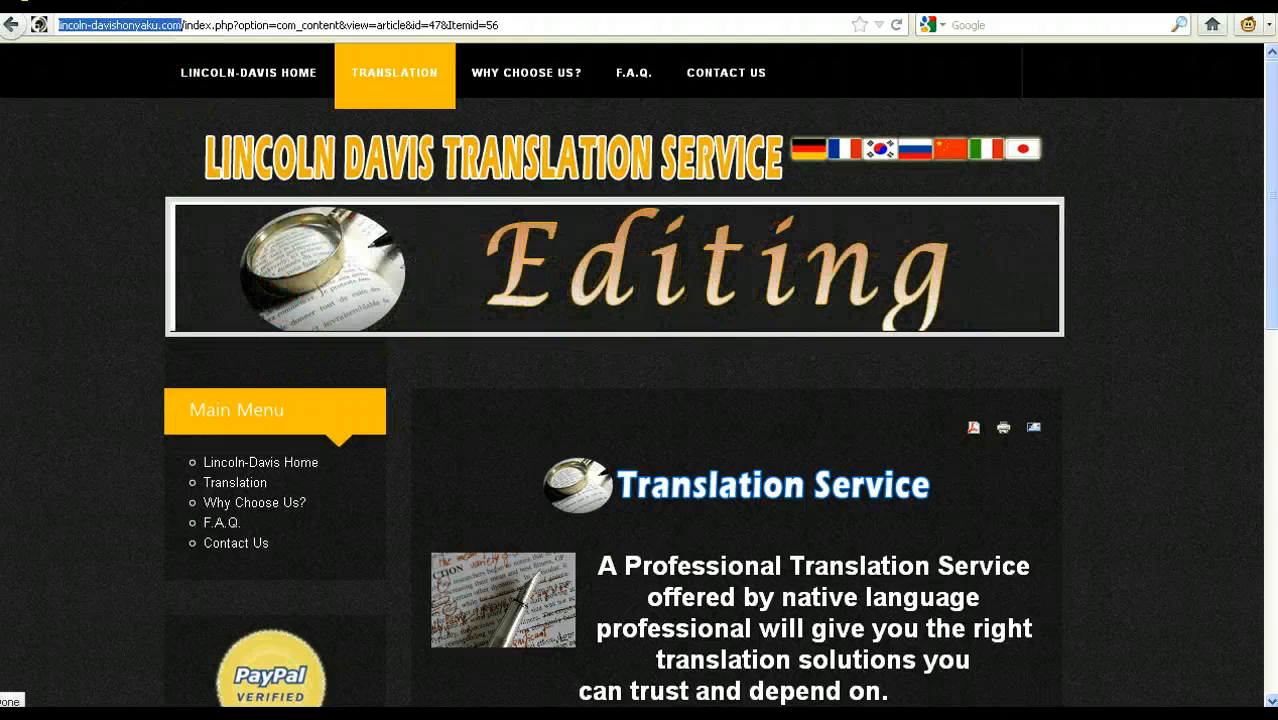
key(alt+Tab)
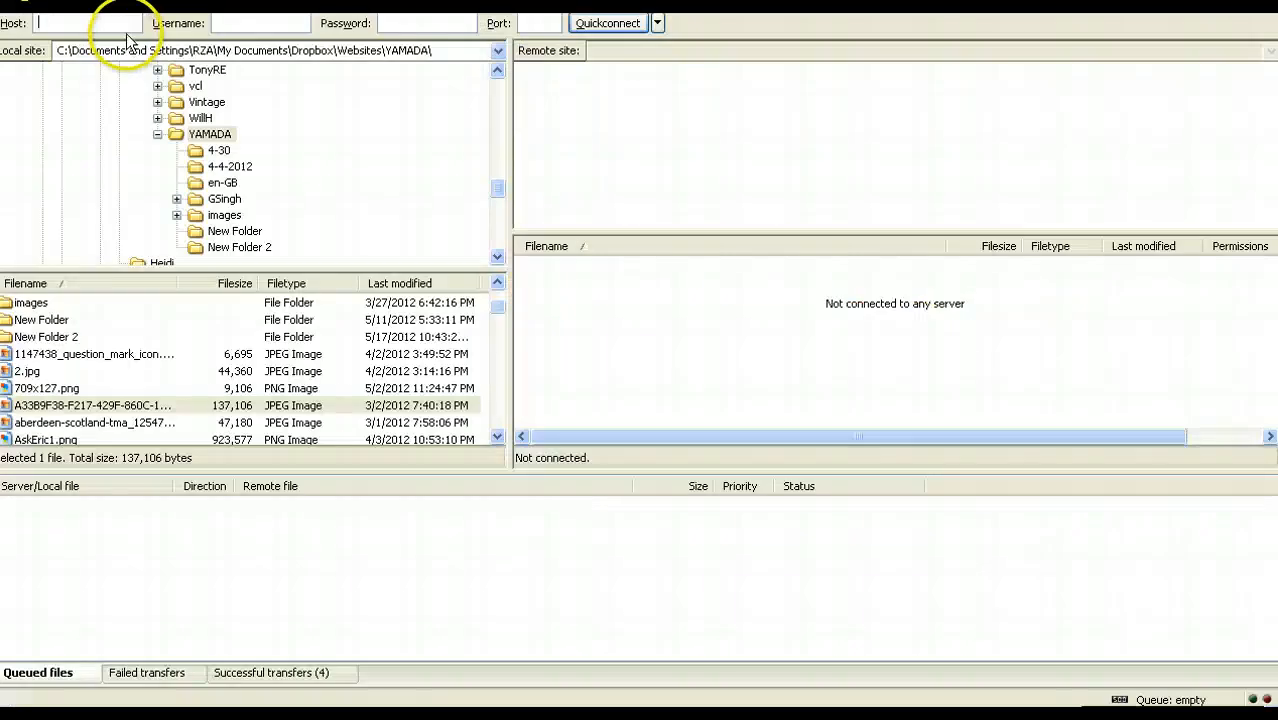
click(117, 22)
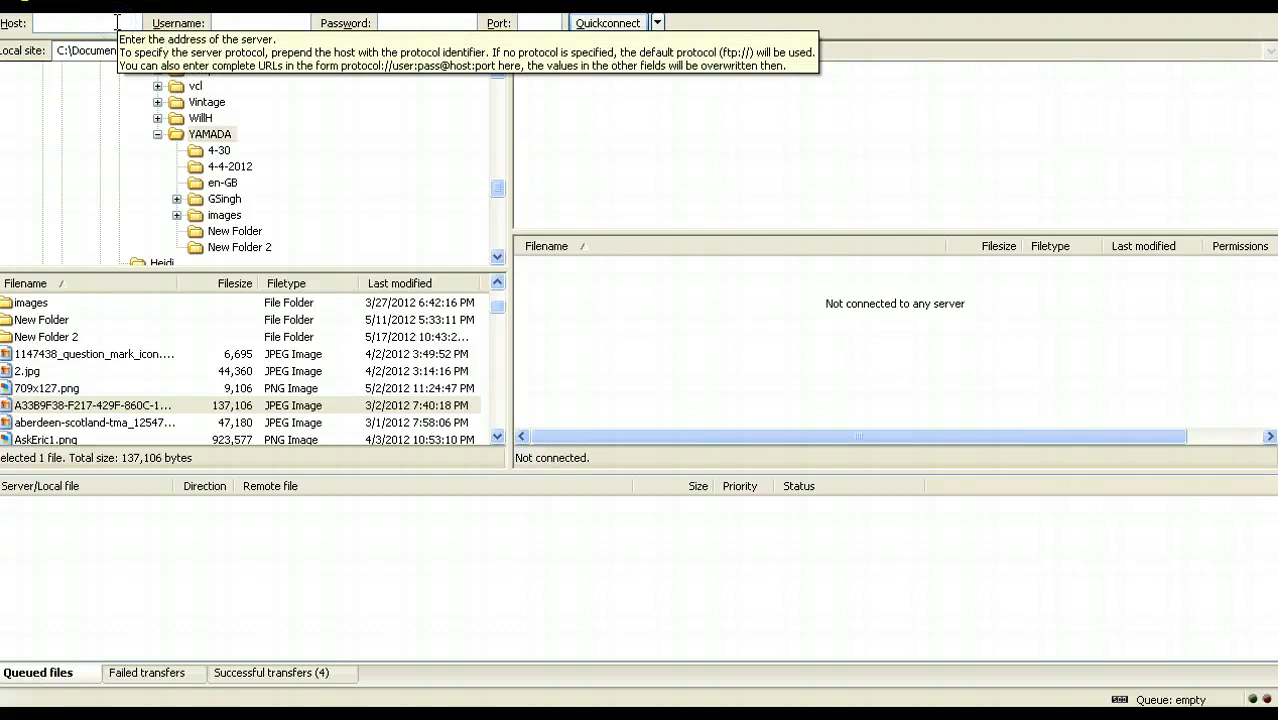
text(davishonyaku.com)
click(744, 158)
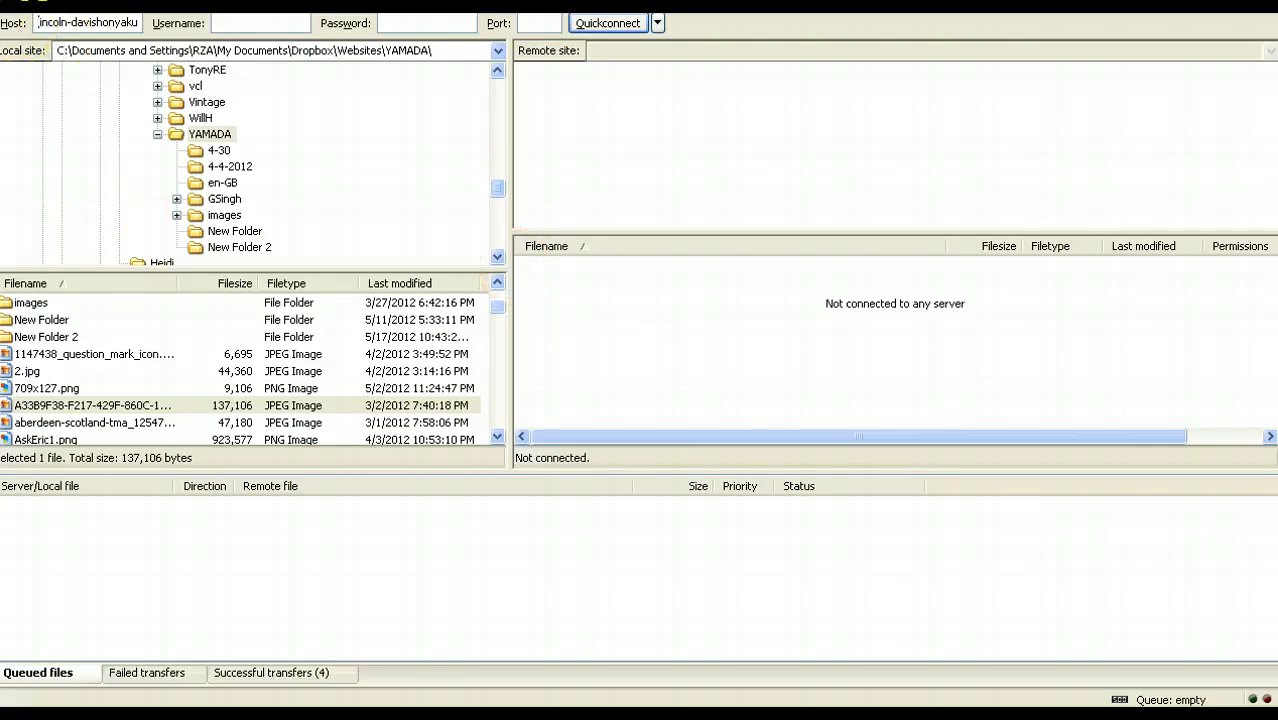
Step: Enter the FTP account's username and password and connect to the server
click(230, 25)
click(256, 21)
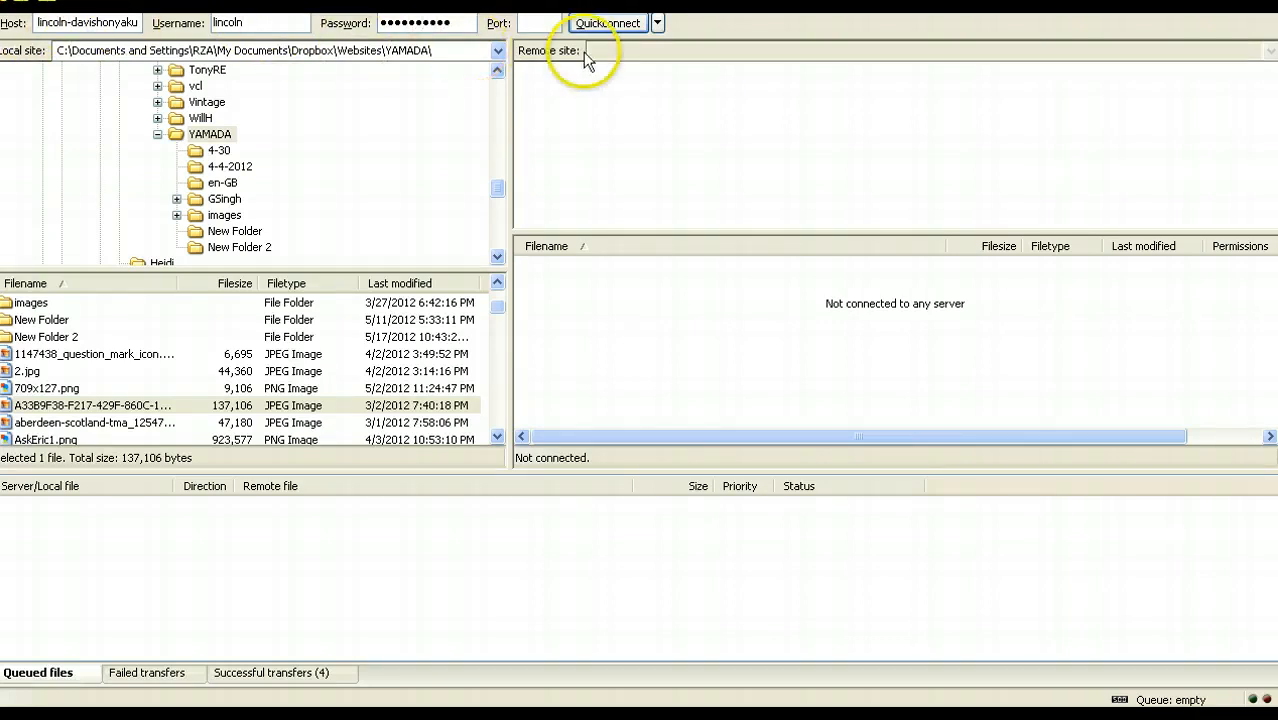
click(607, 24)
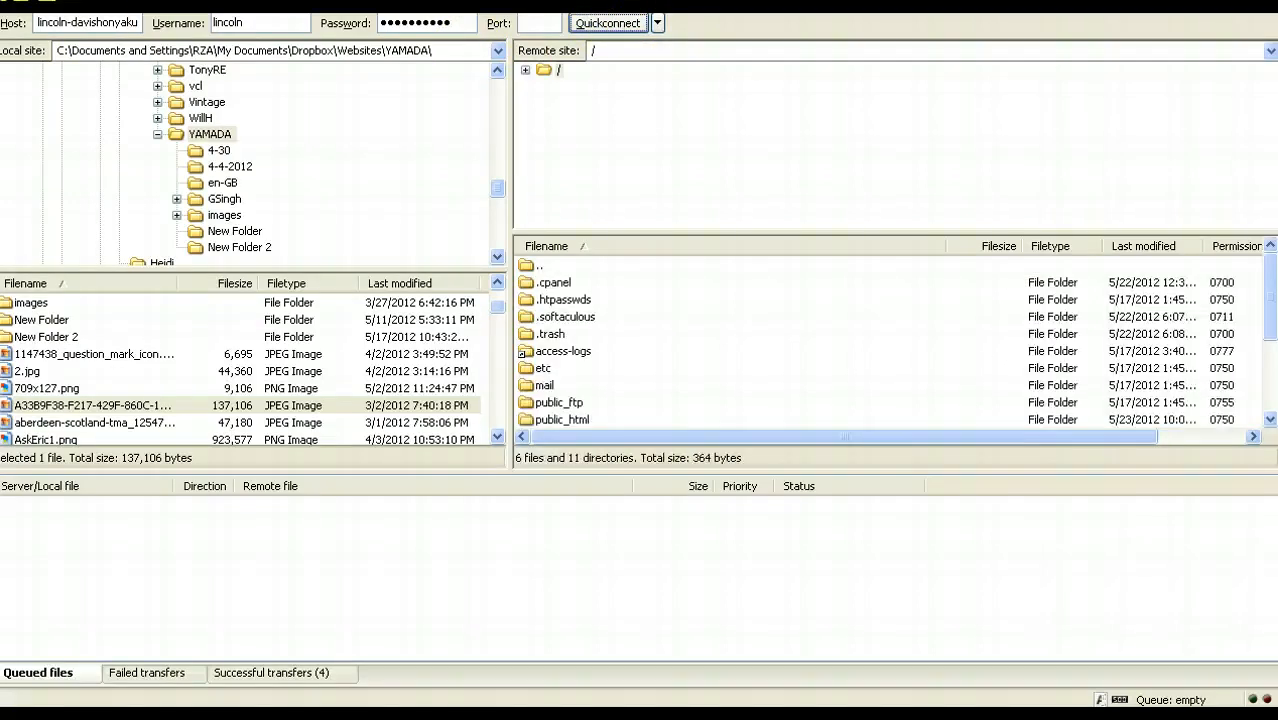
Step: Look through the server's public_html directory and open its images/myimages folder
drag(1270, 325, 1267, 342)
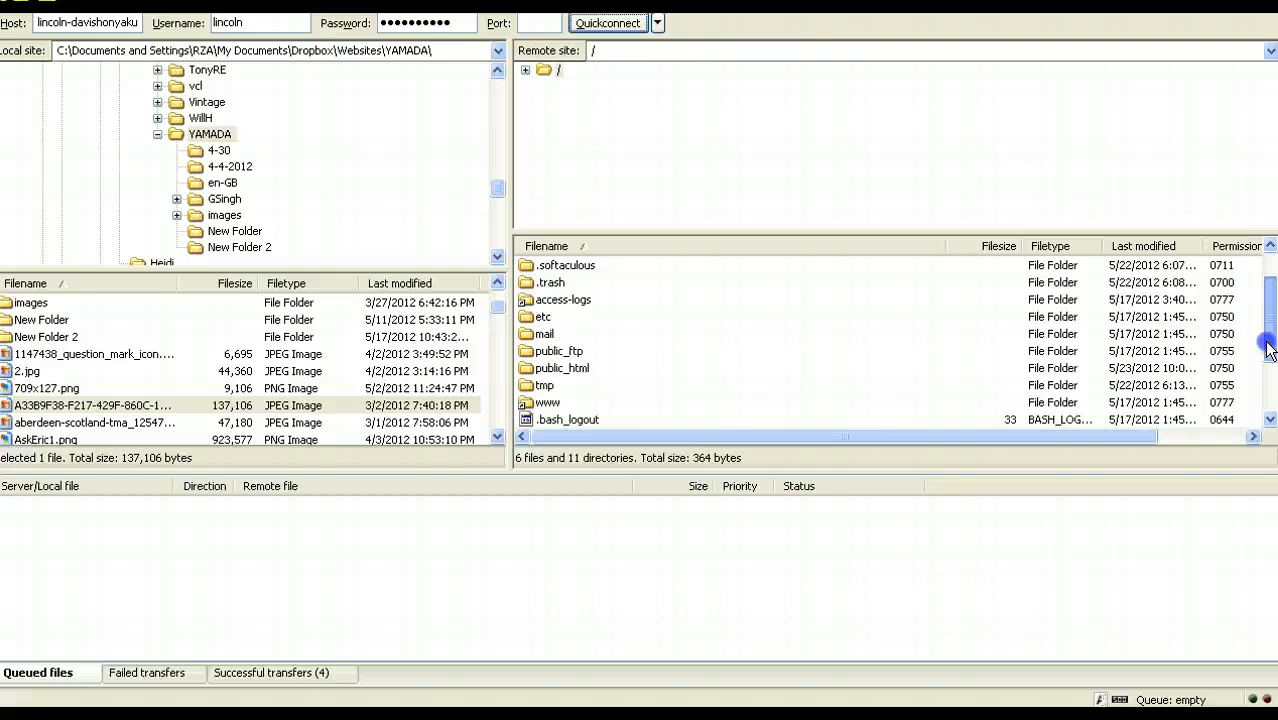
click(556, 371)
double_click(556, 372)
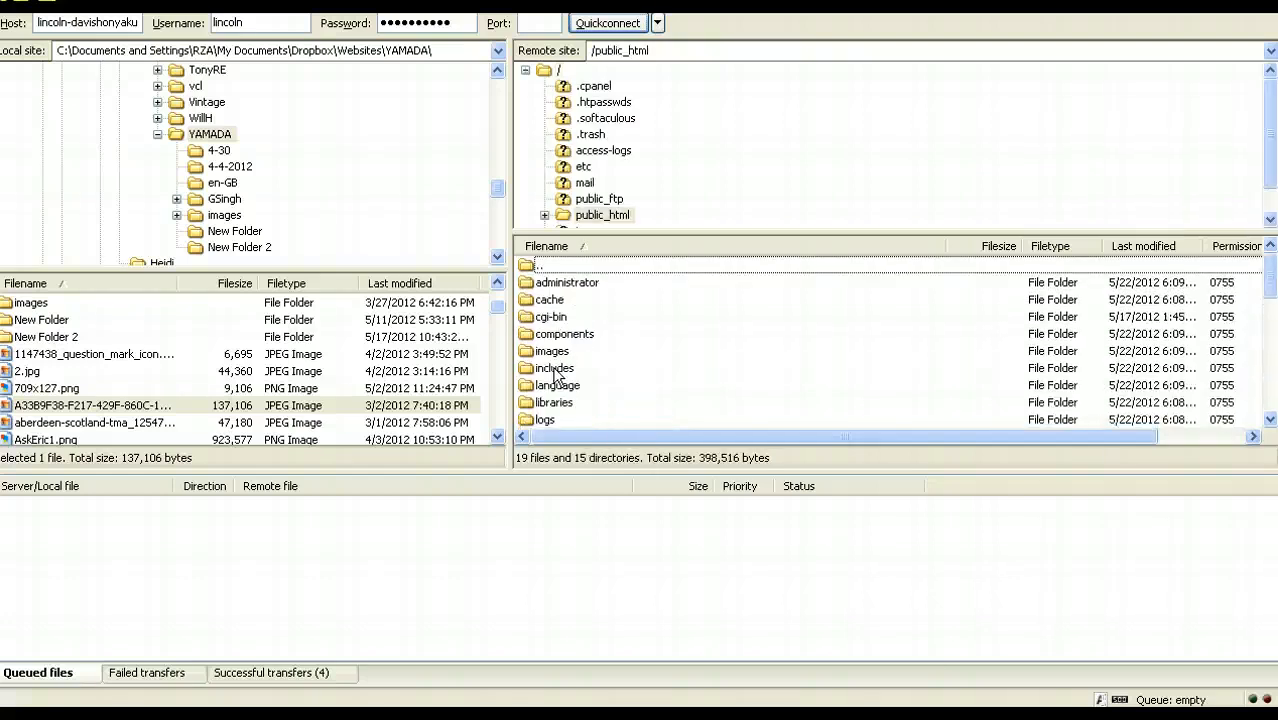
scroll(556, 372, down, 3)
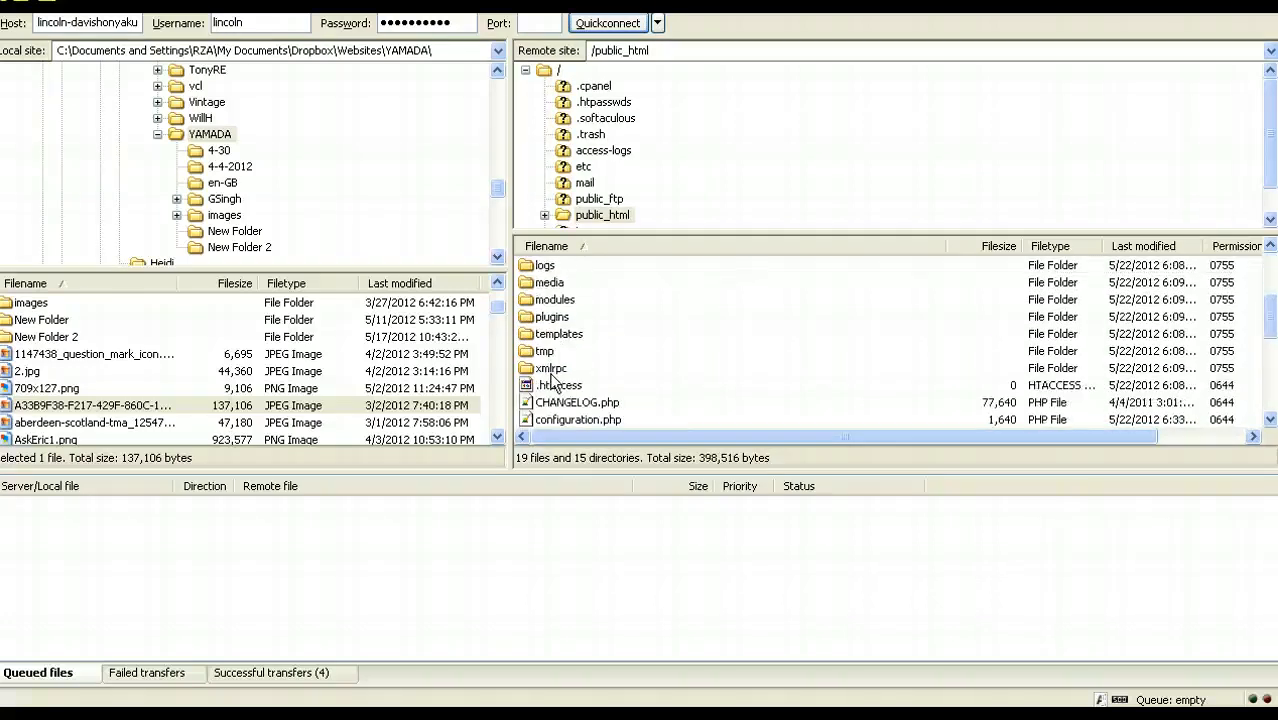
scroll(553, 381, up, 3)
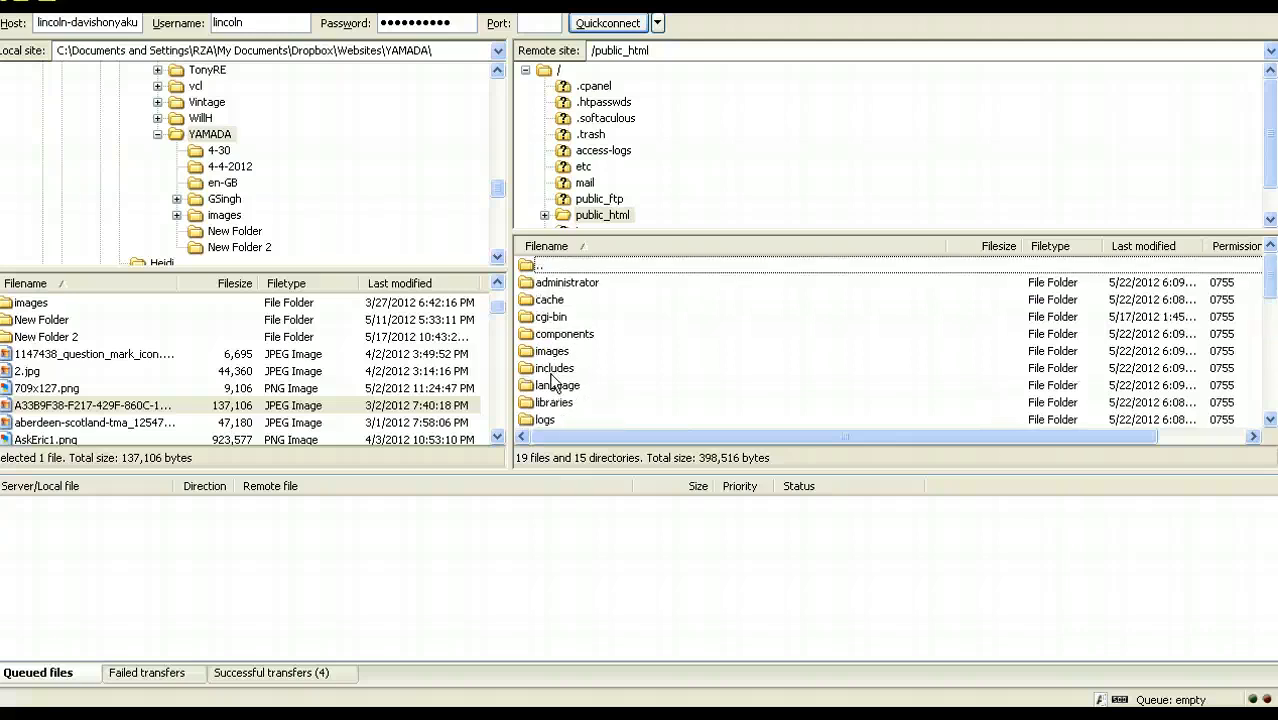
scroll(553, 381, down, 1)
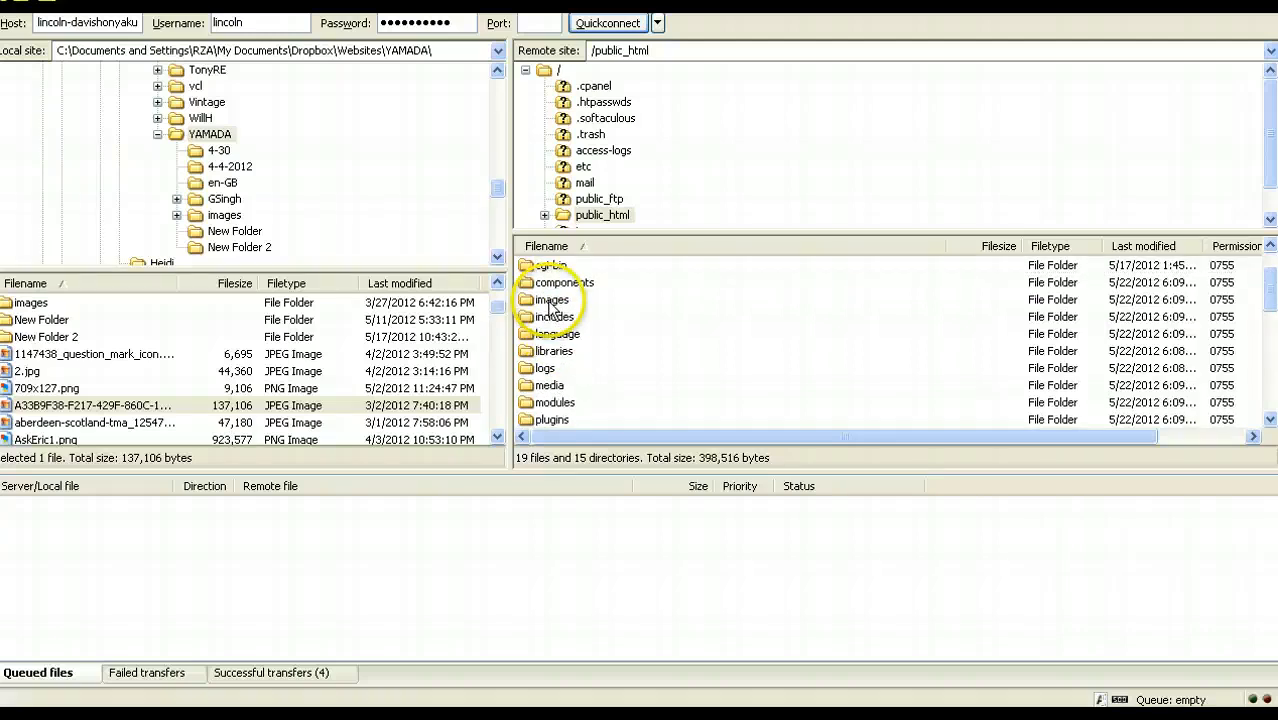
double_click(549, 303)
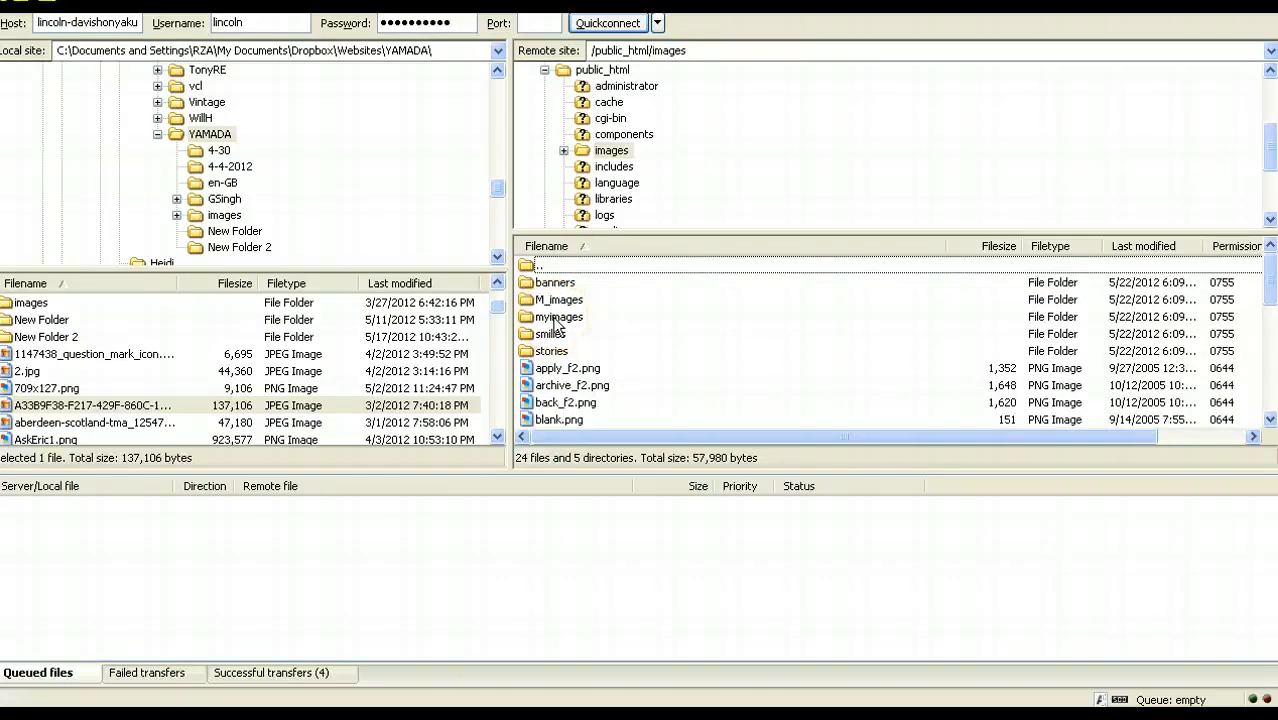
click(557, 318)
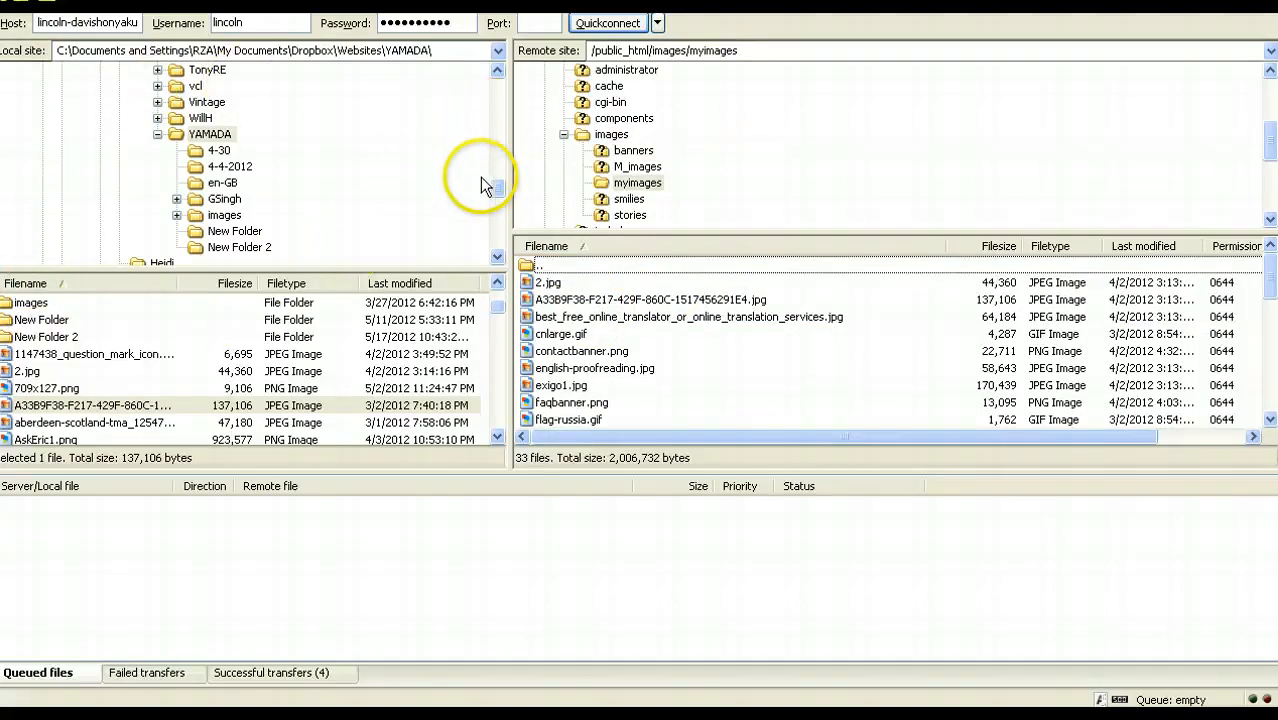
Step: View the local folder tree from its root, highlight the remote myimages folder and select the local file 709x127.png
drag(497, 193, 495, 74)
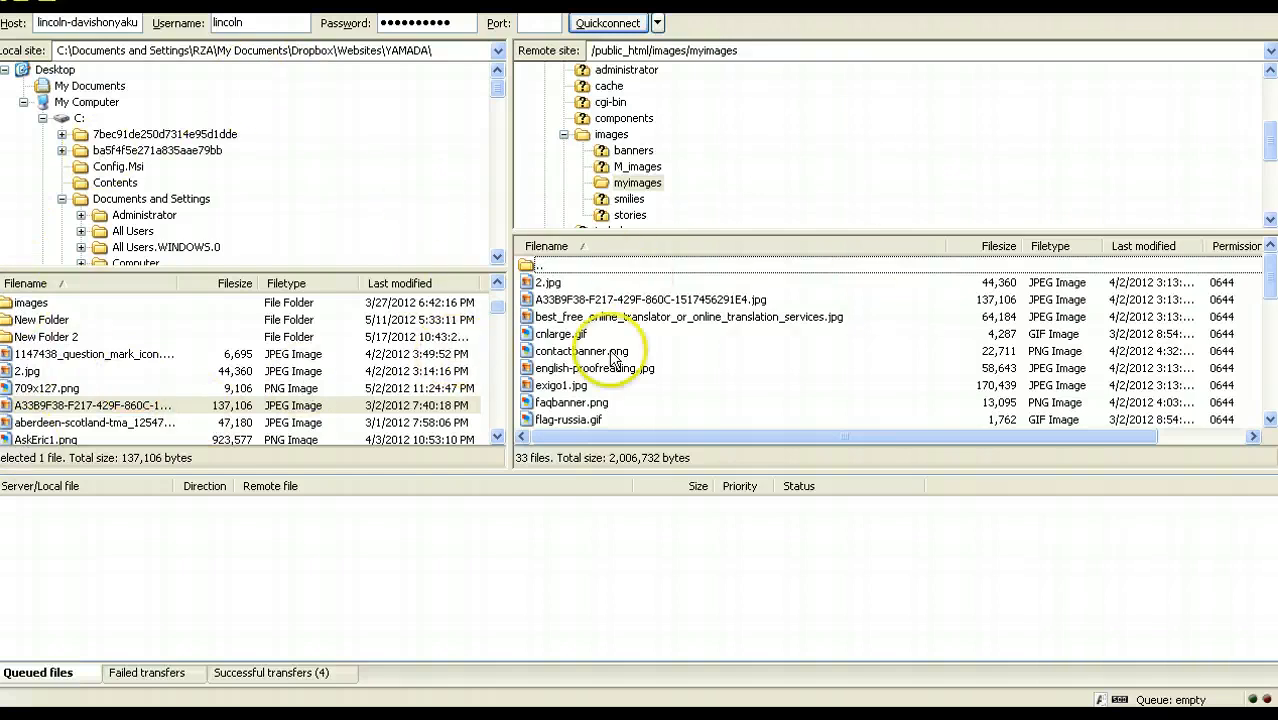
click(628, 183)
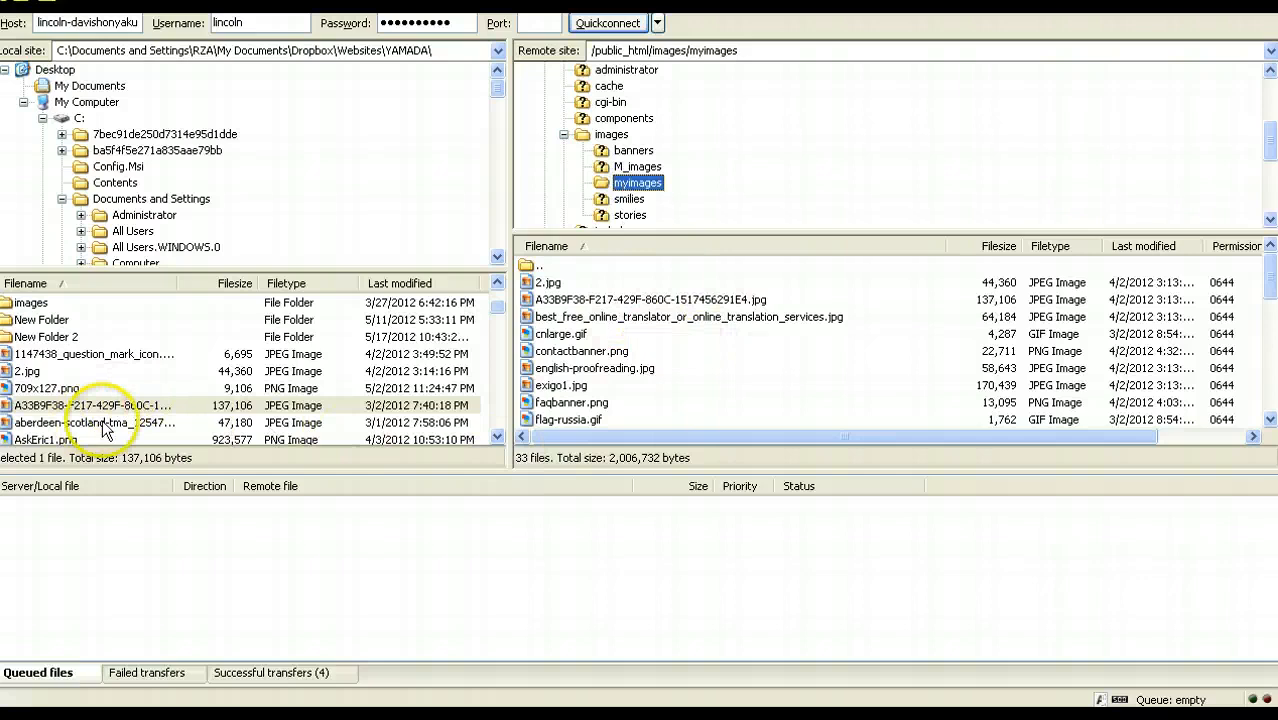
click(82, 388)
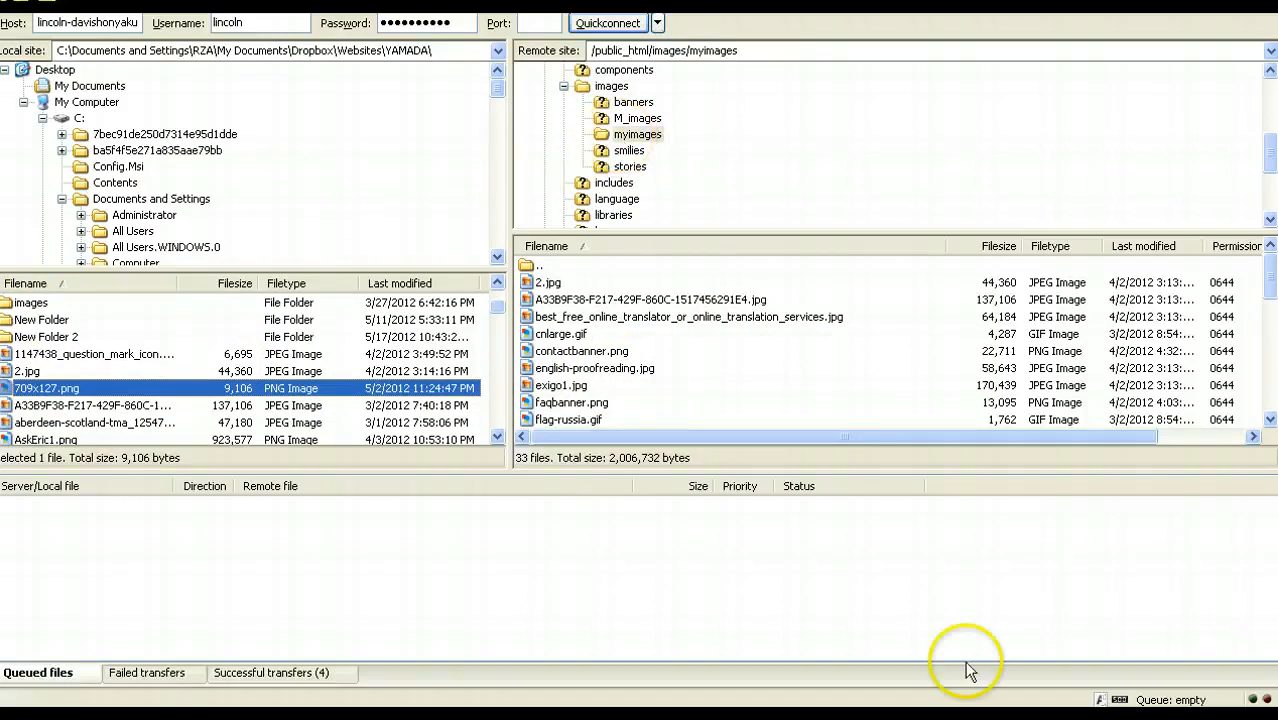
Step: Switch back to the Joomla Article Manager and open the Translation article for editing
click(700, 717)
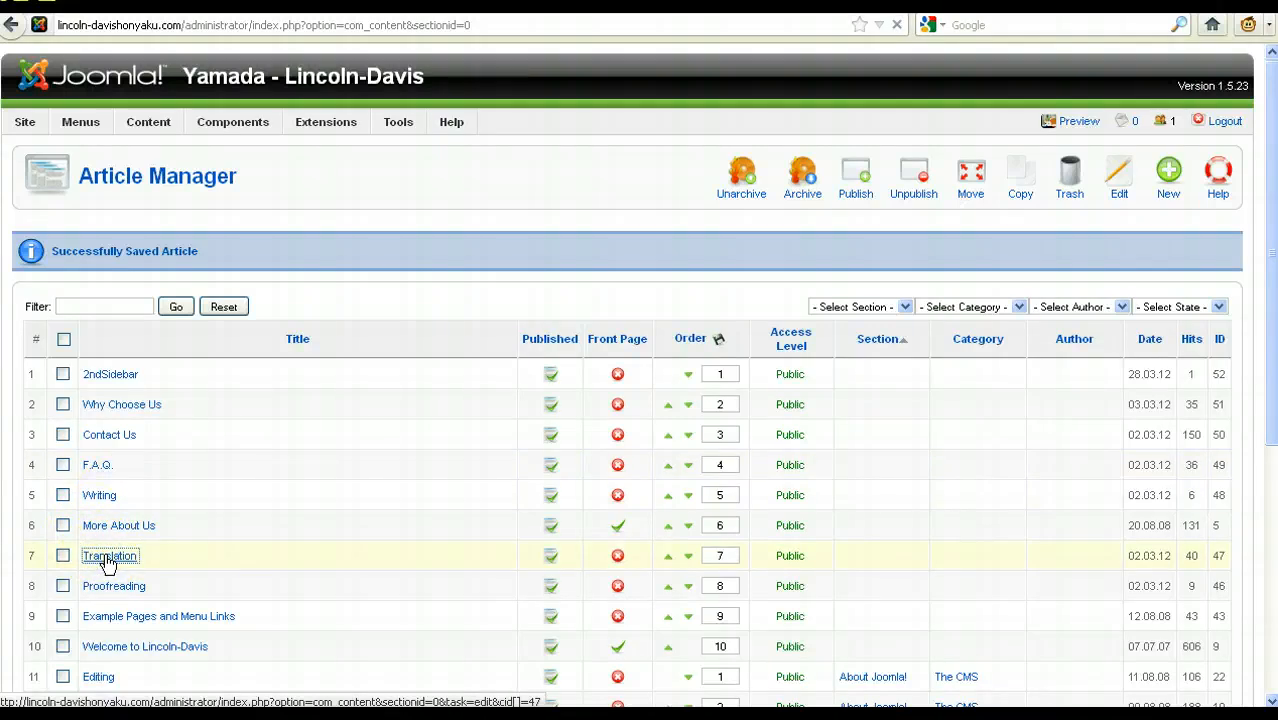
click(108, 557)
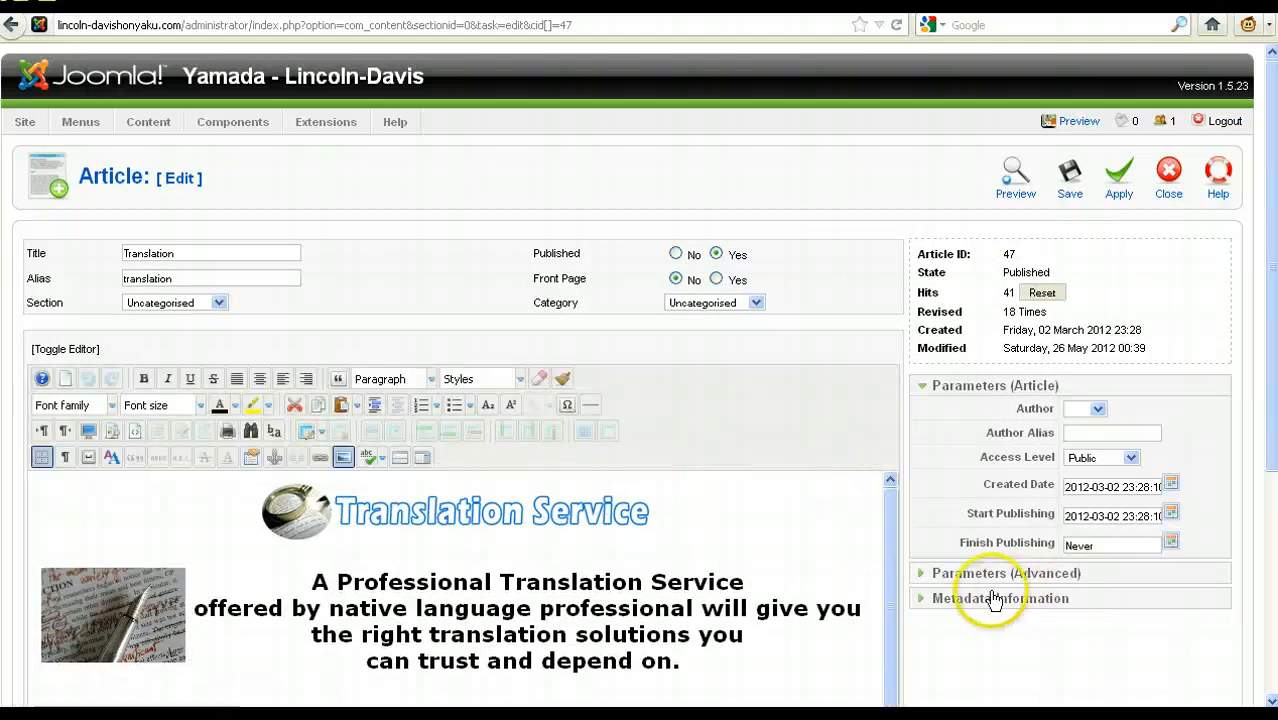
Step: Insert a blank line below "Lincoln-Davis will deliver:" in the Translation article and open the Image Manager there
drag(1271, 213, 1271, 350)
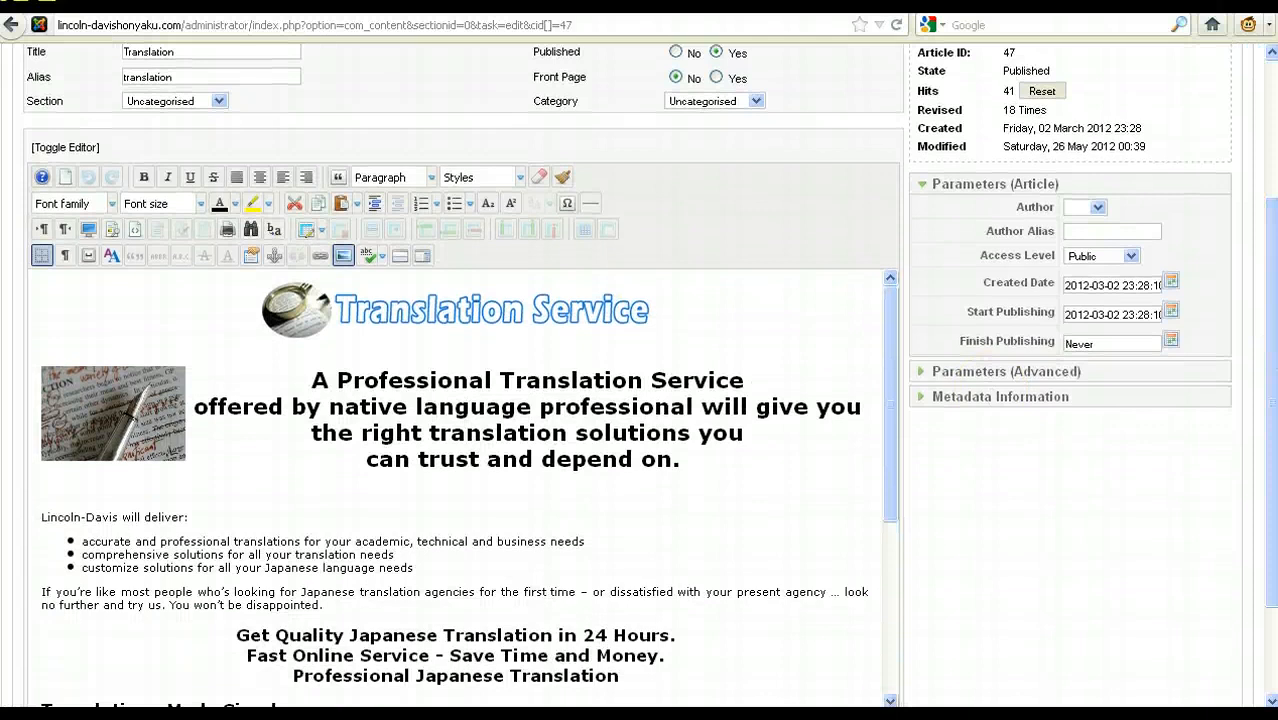
click(753, 468)
click(605, 515)
key(Return)
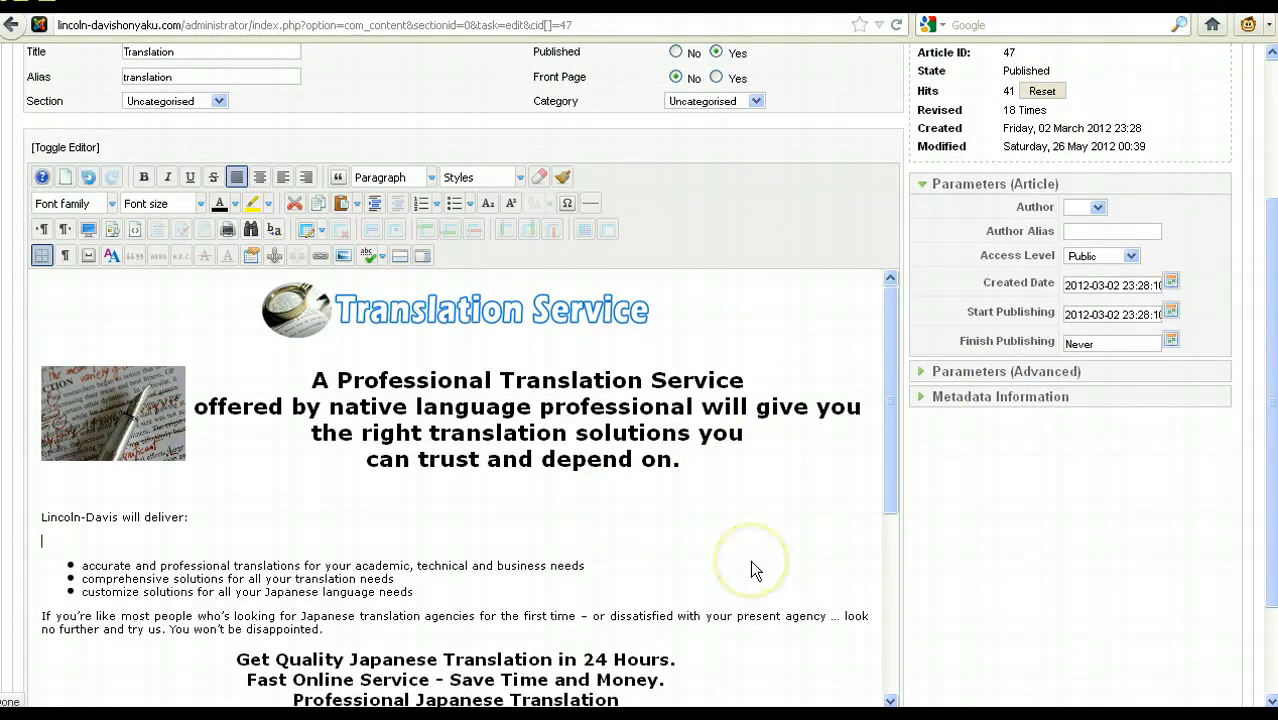
click(343, 258)
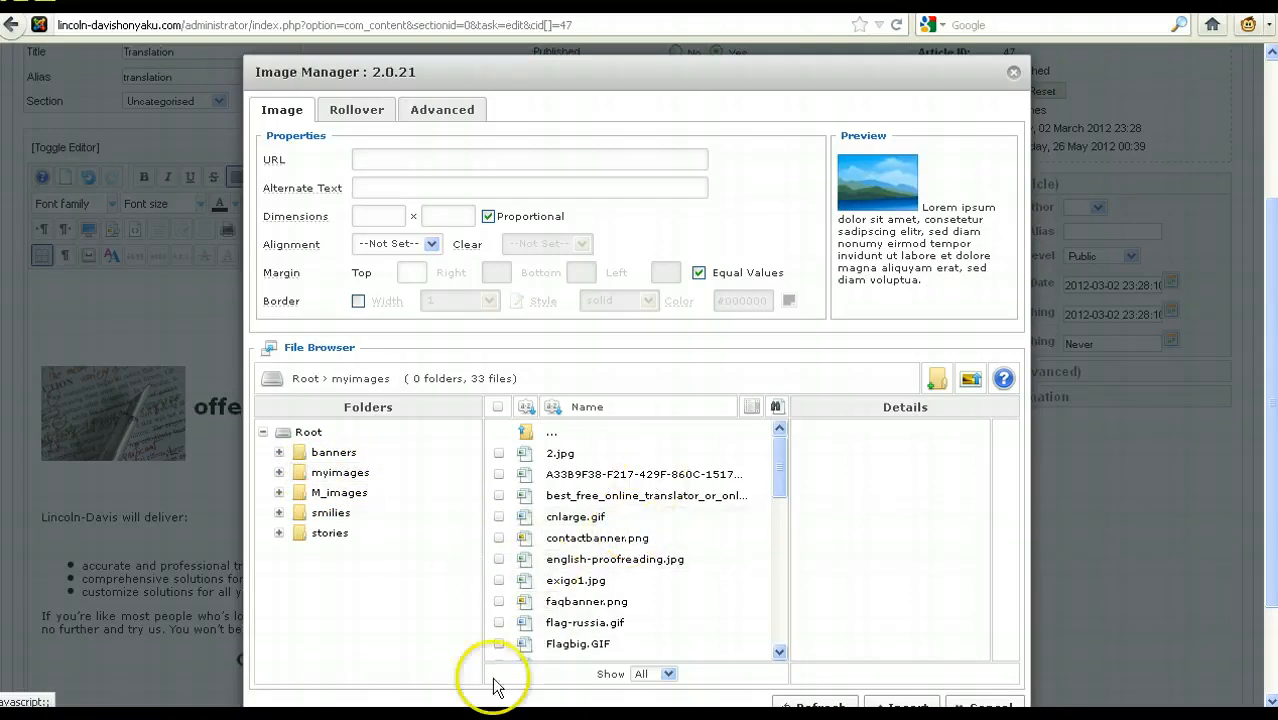
Step: Switch to FileZilla and navigate the server from its root through public_html and images to the myimages folder
click(415, 717)
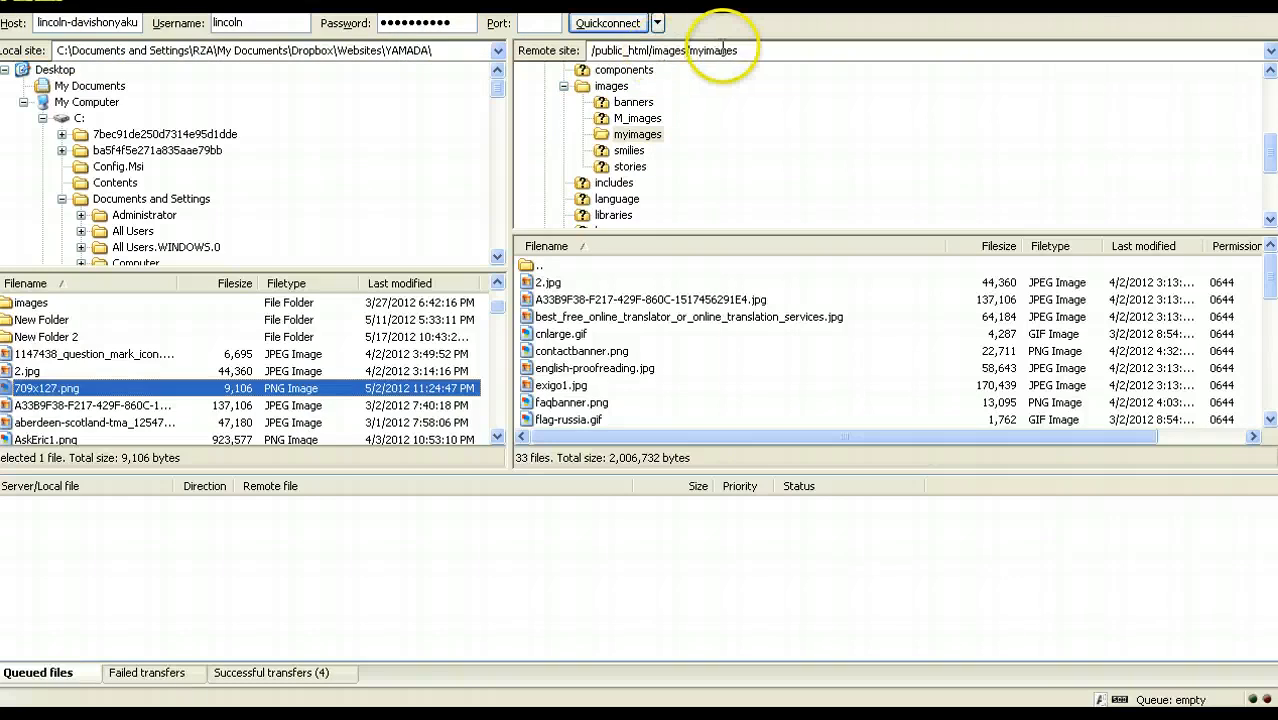
drag(1270, 153, 1270, 99)
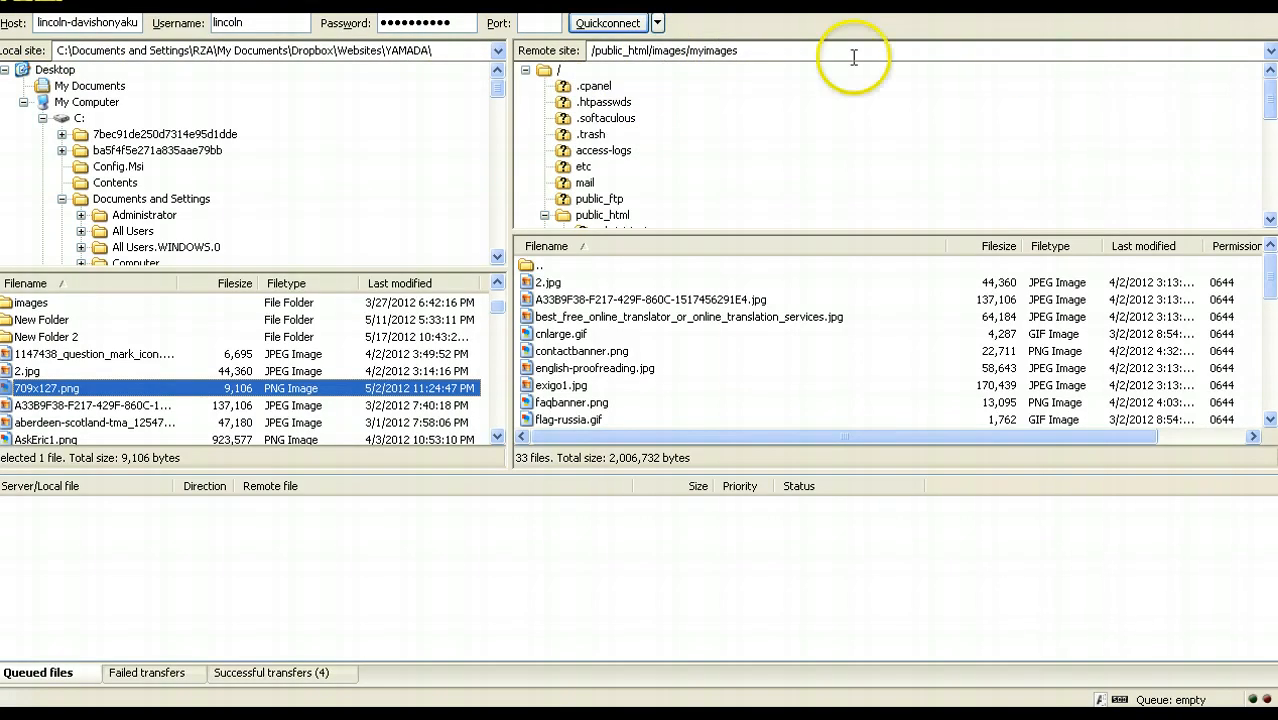
double_click(560, 71)
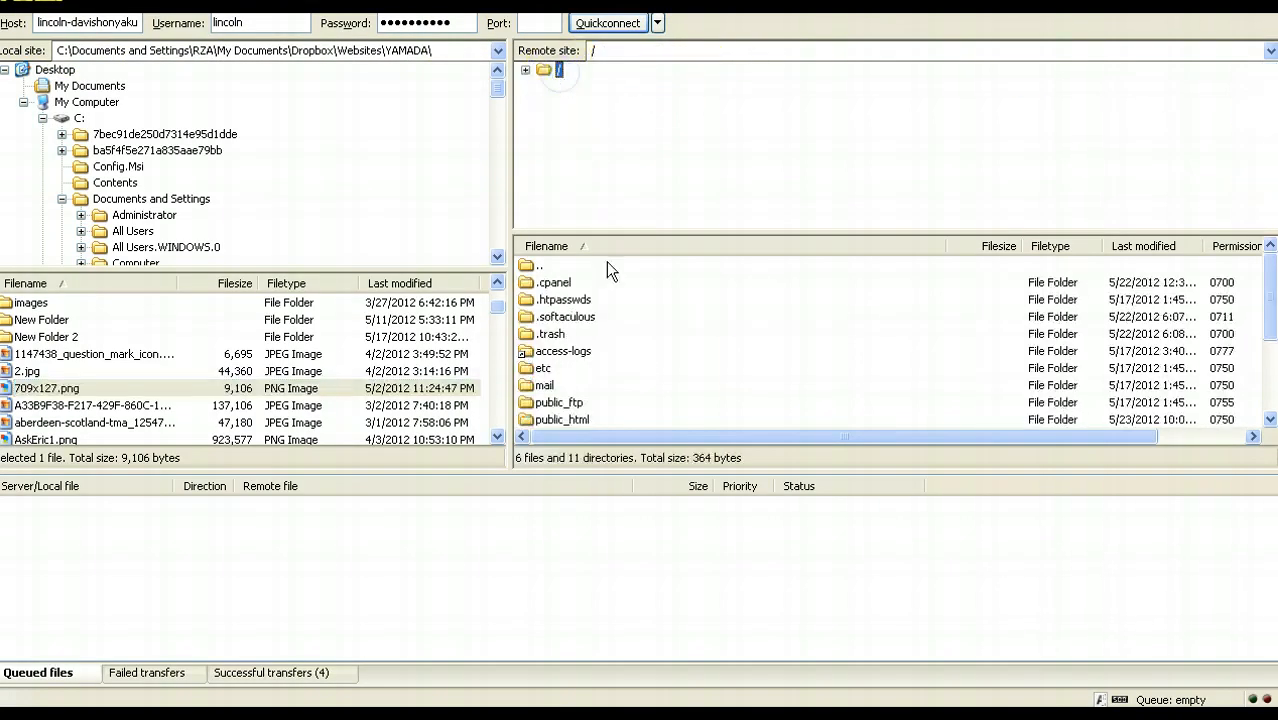
click(570, 355)
click(571, 421)
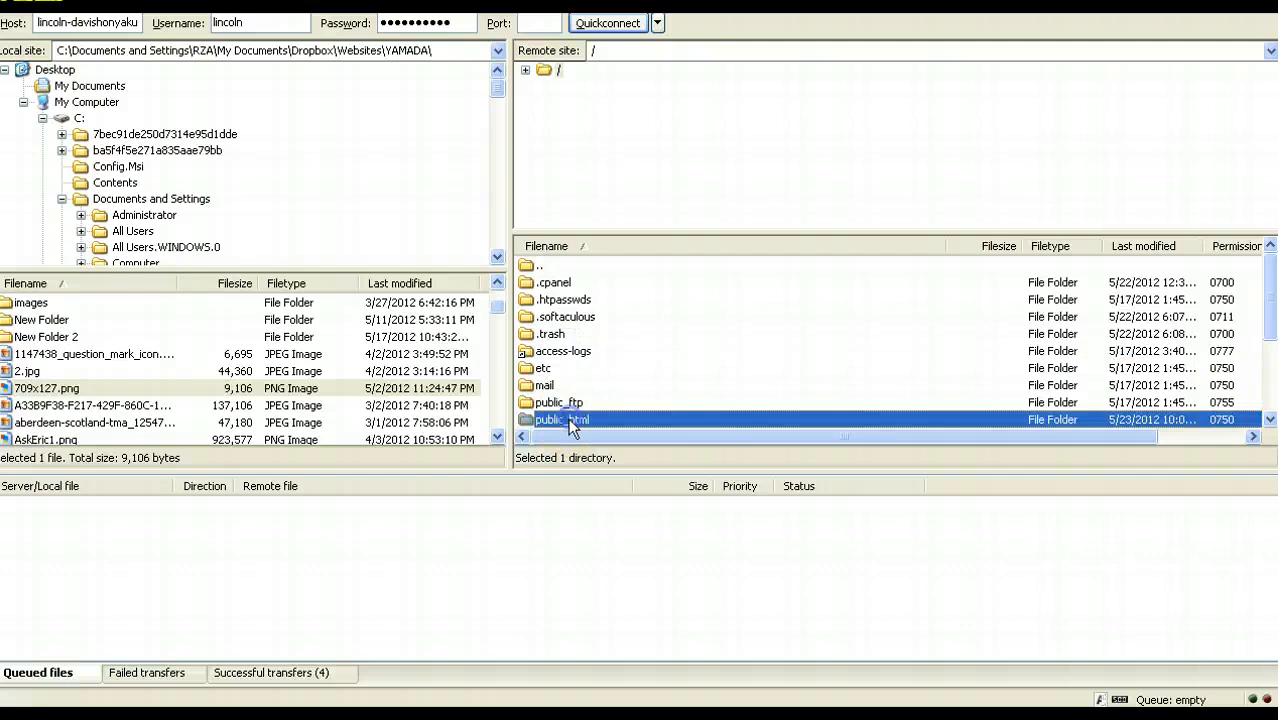
double_click(568, 420)
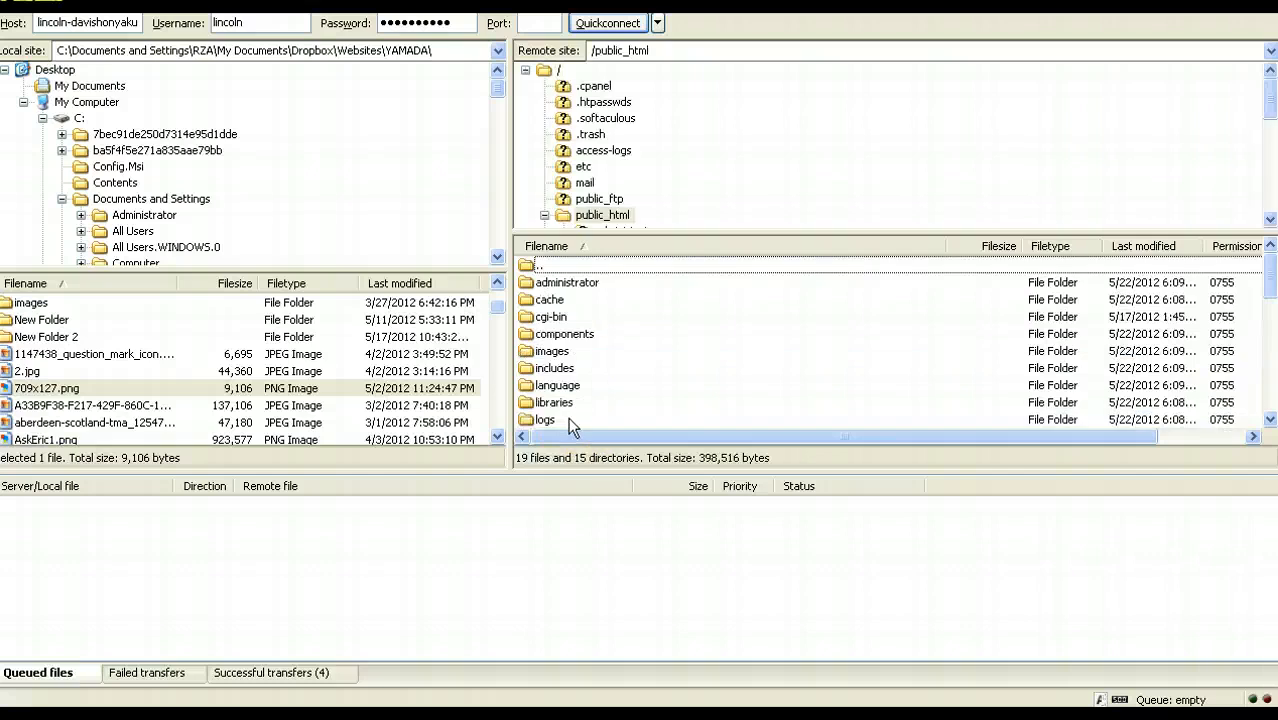
double_click(551, 352)
double_click(558, 316)
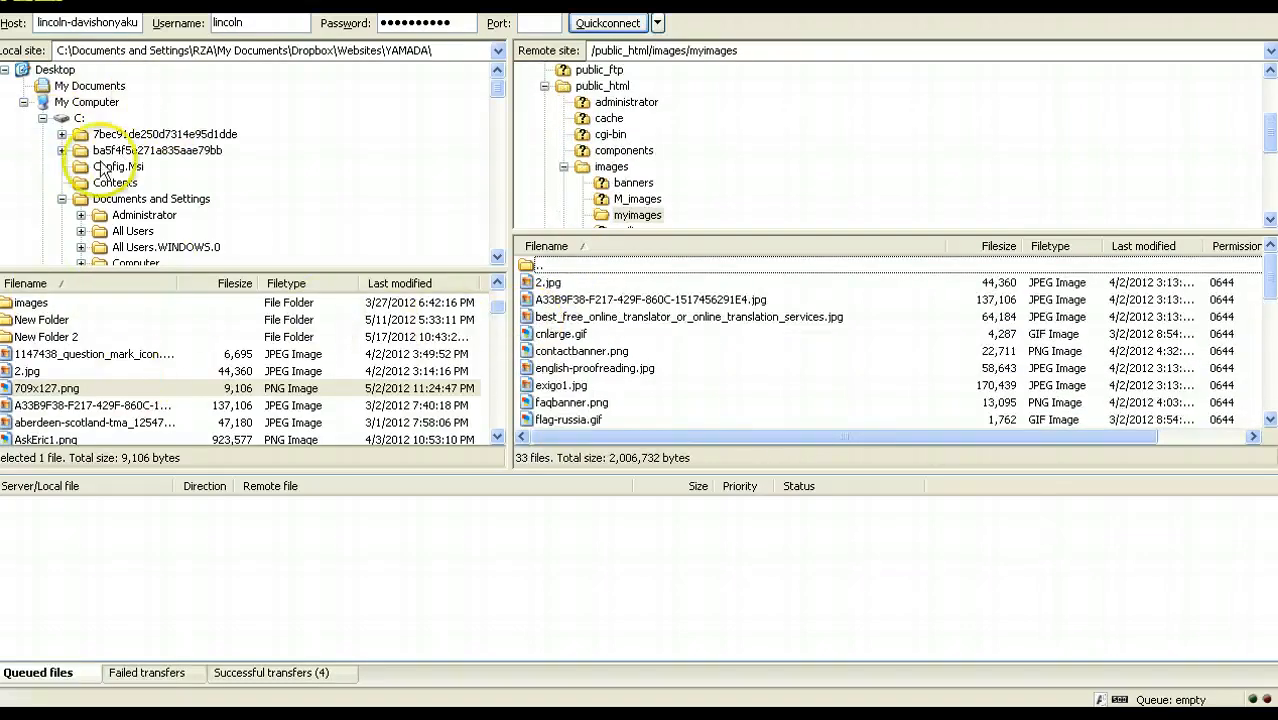
Step: Navigate the local site from My Documents through Dropbox and Websites to the YAMADA folder
click(88, 86)
double_click(35, 369)
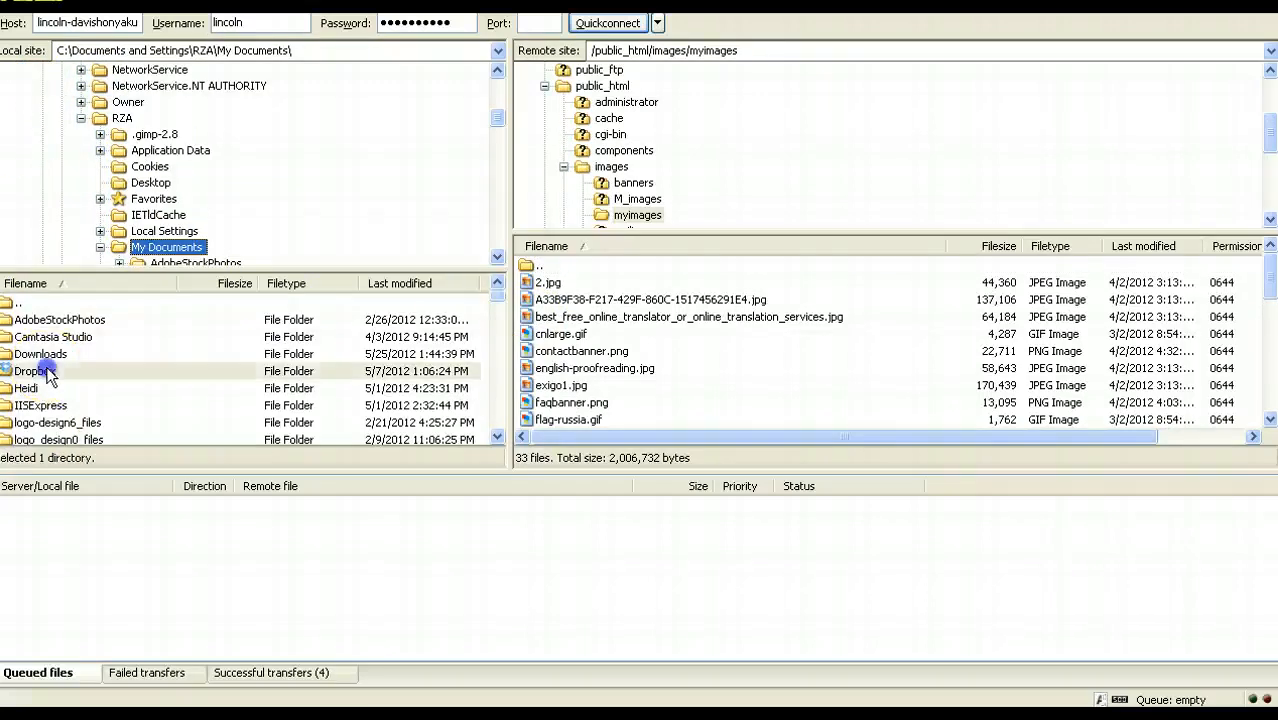
scroll(40, 400, down, 1)
double_click(38, 370)
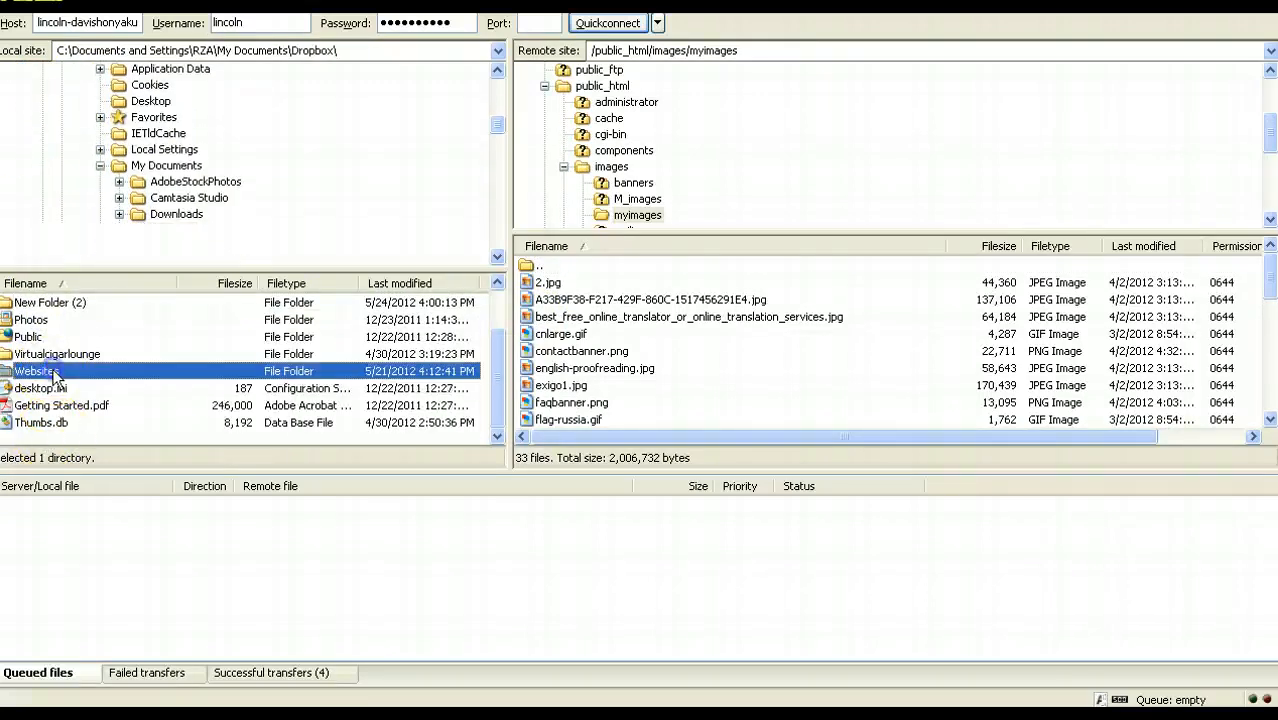
scroll(40, 420, down, 7)
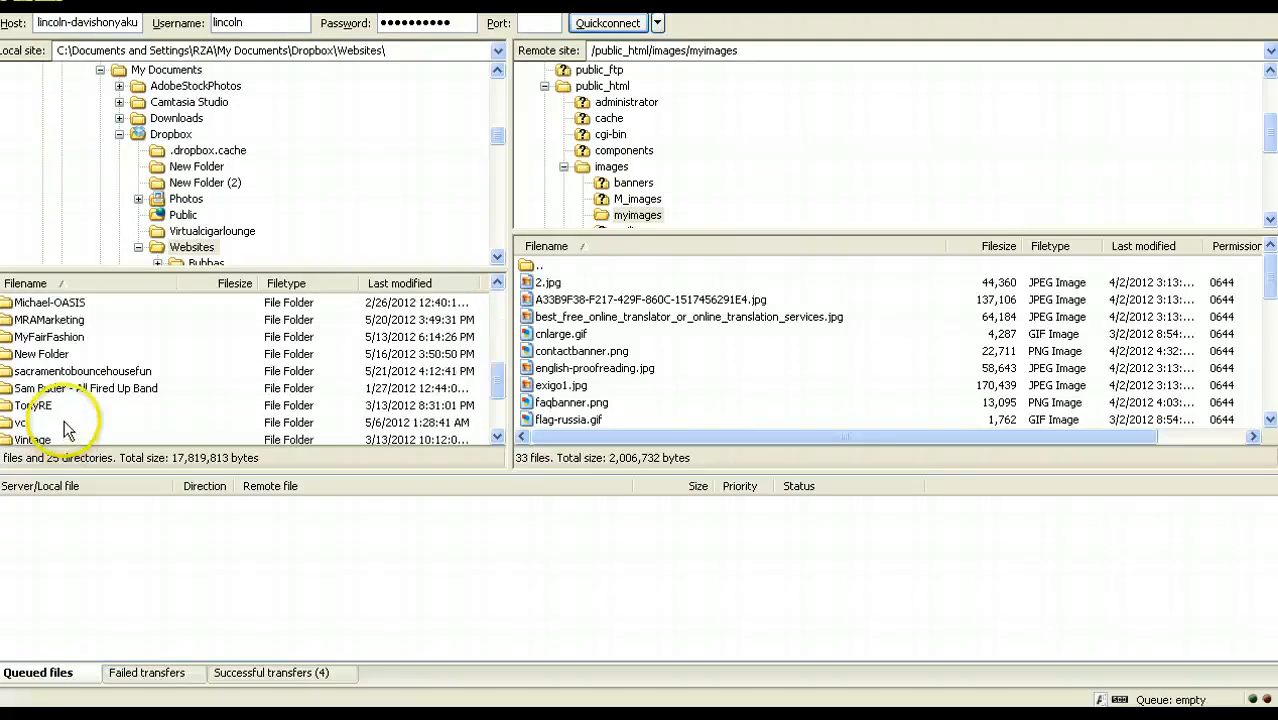
scroll(38, 420, down, 1)
double_click(40, 370)
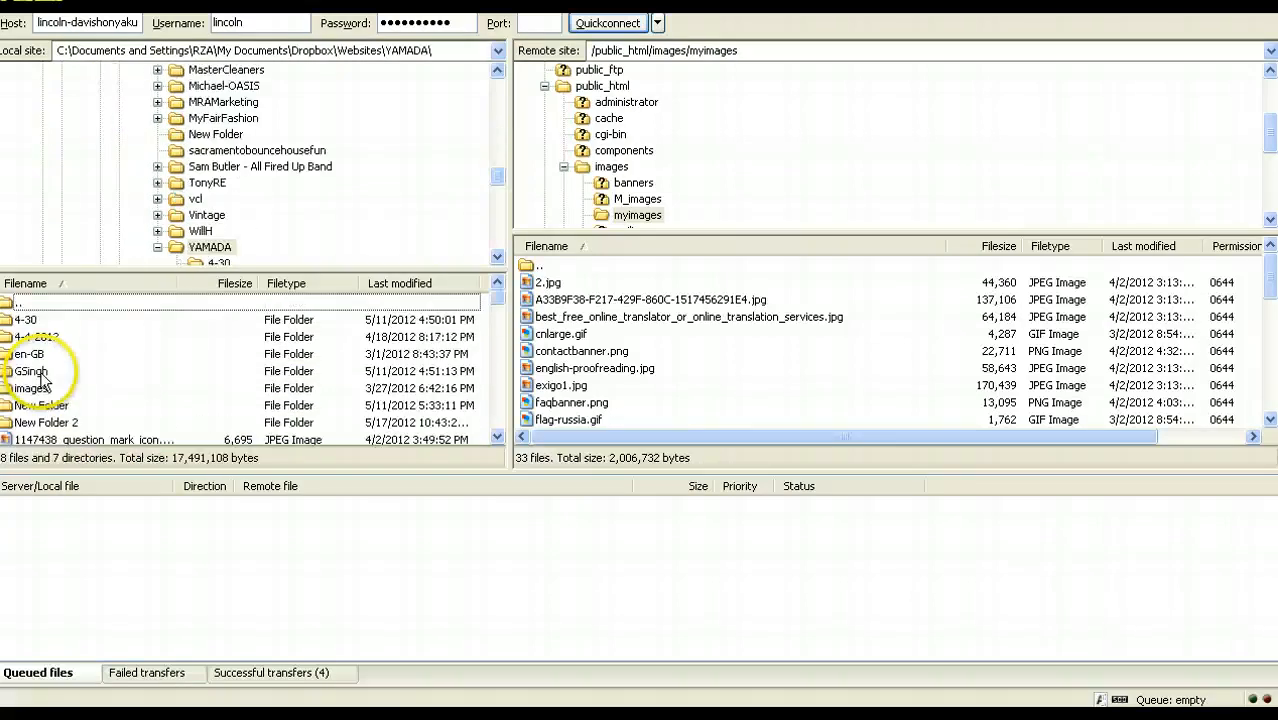
Step: Show the upload options for the local file 2.jpg and select its counterpart in the remote myimages folder
click(30, 406)
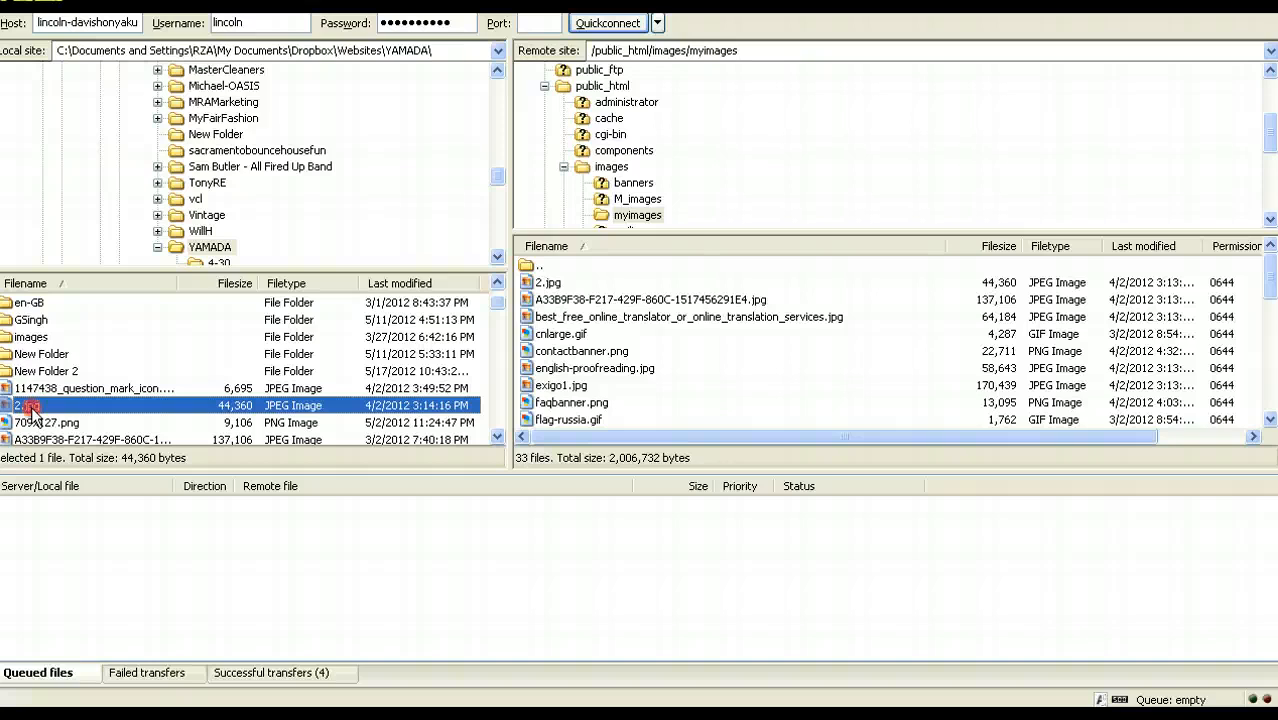
right_click(33, 414)
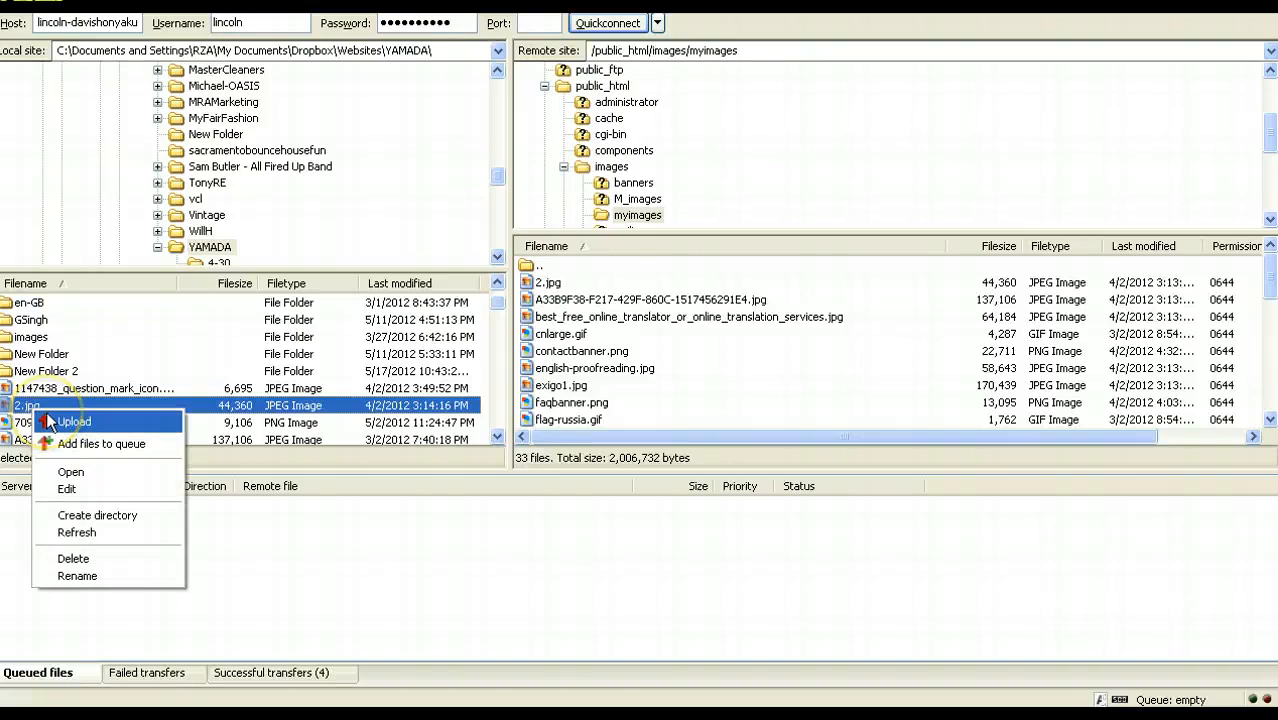
click(549, 285)
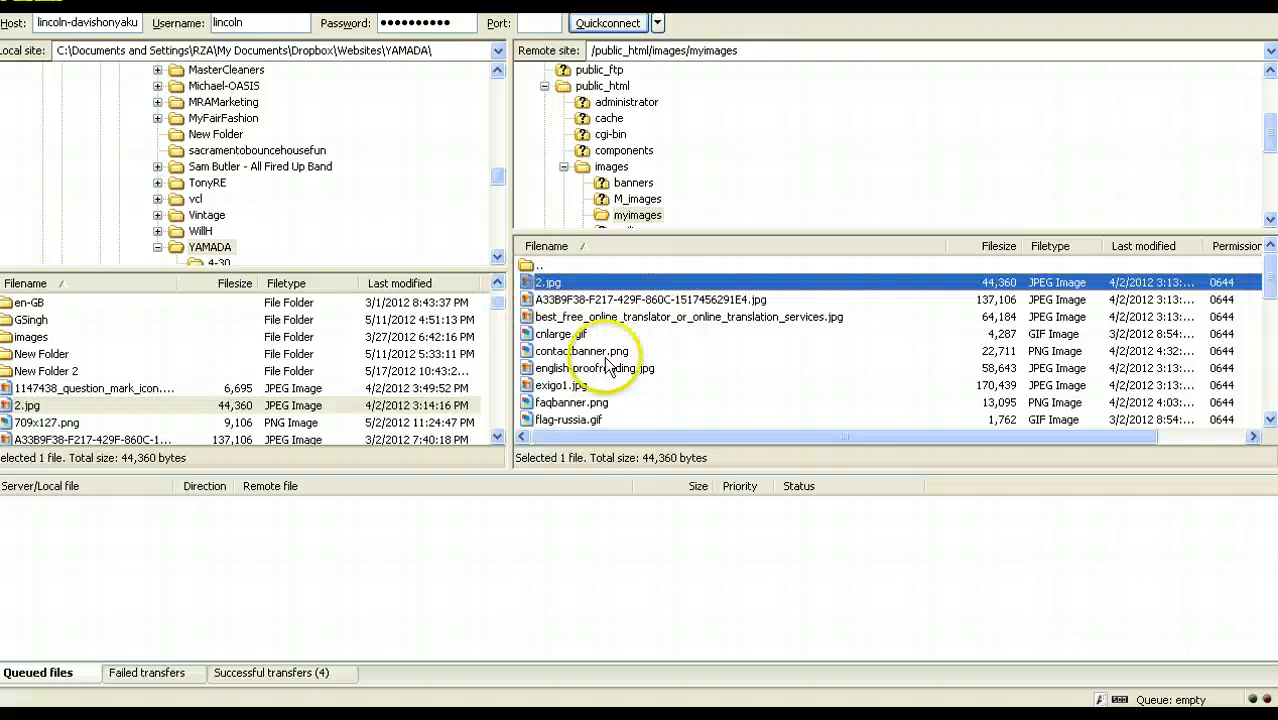
Step: Switch back to Joomla, dismiss the Image Manager and close the Translation article without saving
click(904, 716)
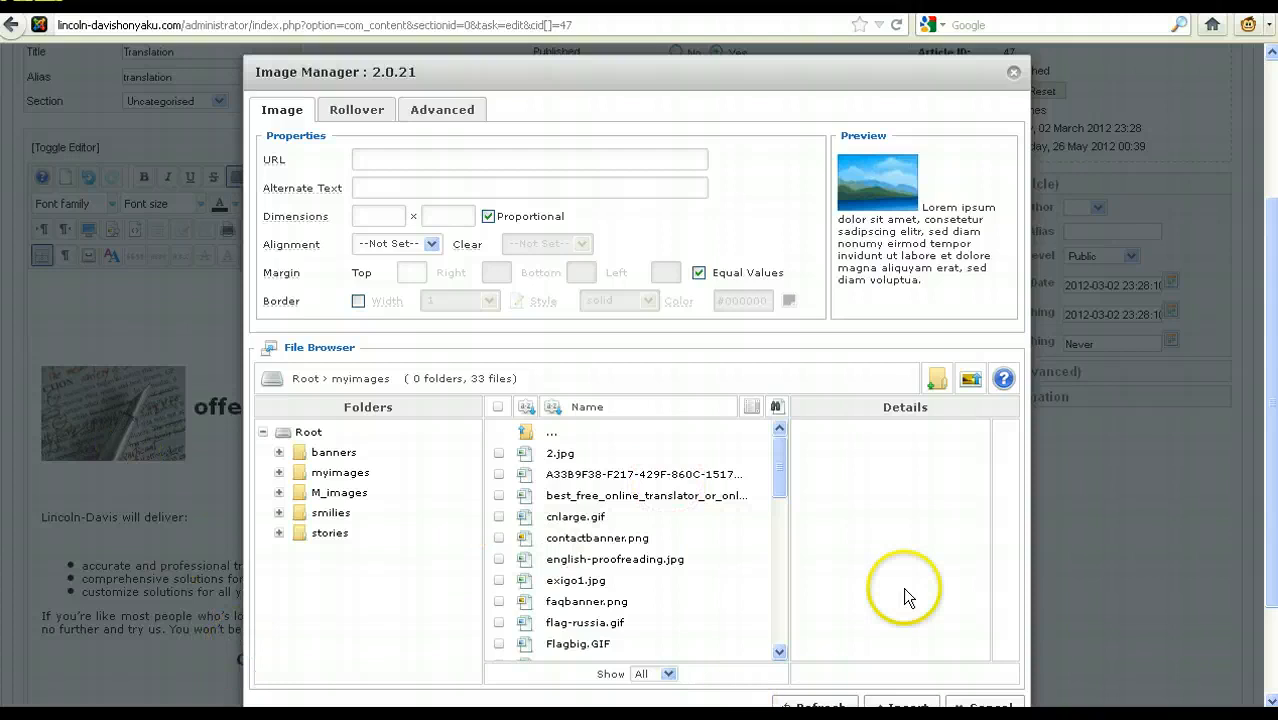
click(1013, 74)
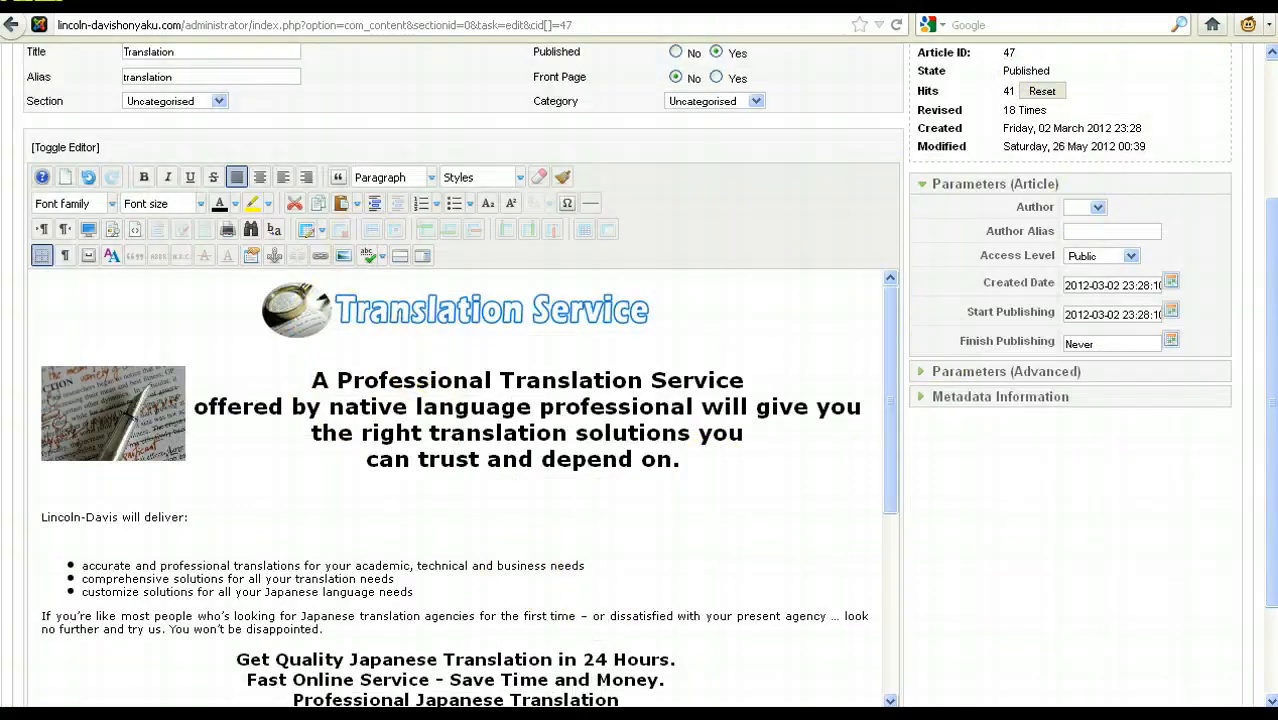
drag(1271, 452, 1271, 337)
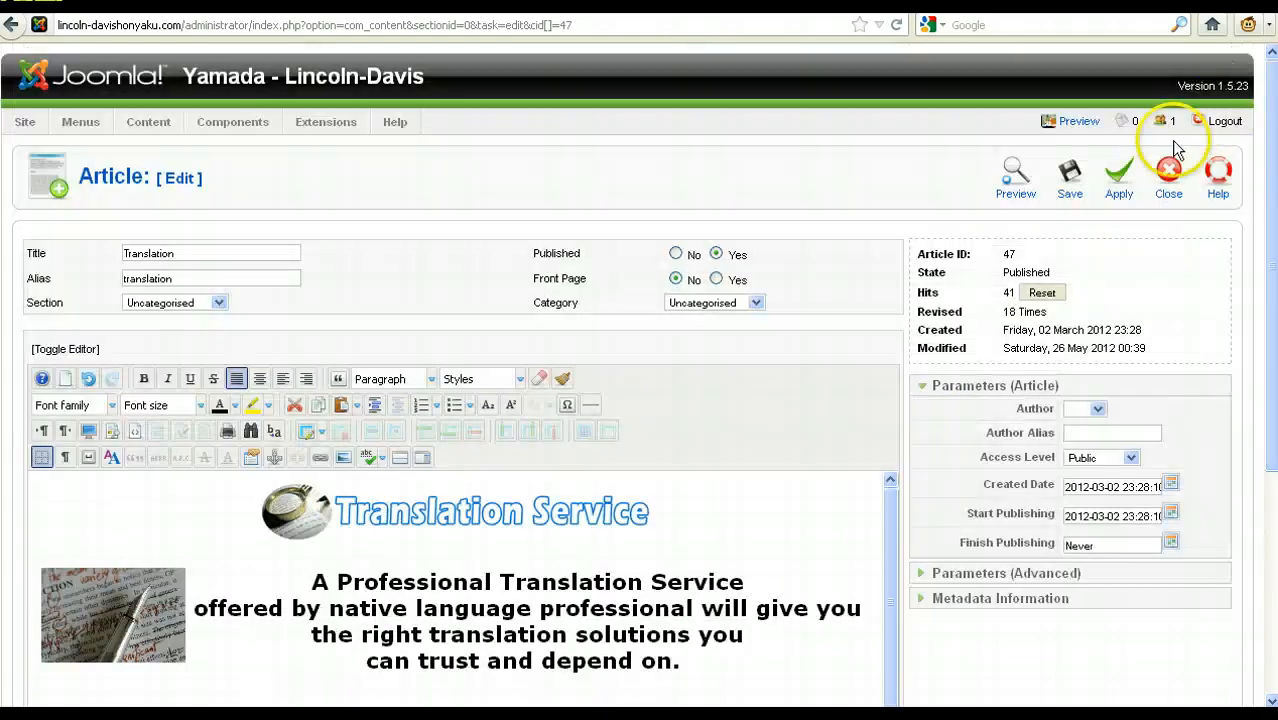
click(1165, 177)
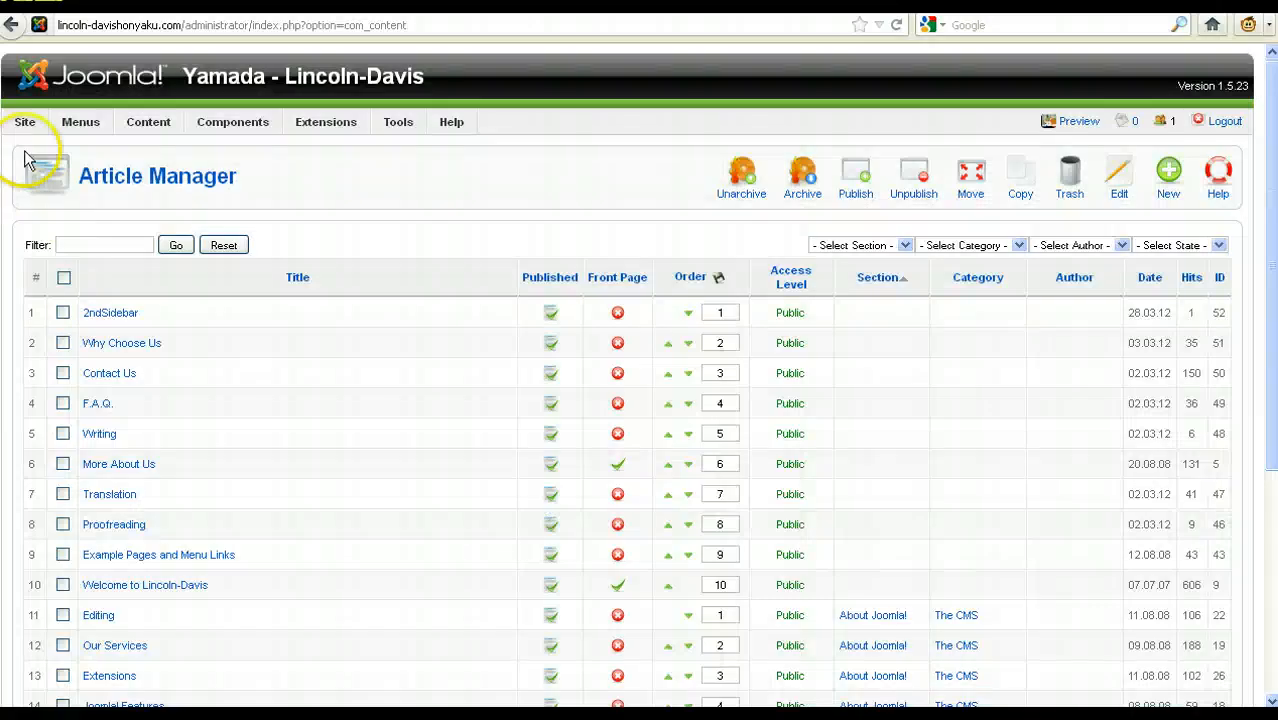
Step: Go from the Control Panel to the Article Manager and view the F.A.Q. article in the editor before closing it
mouse_move(24, 121)
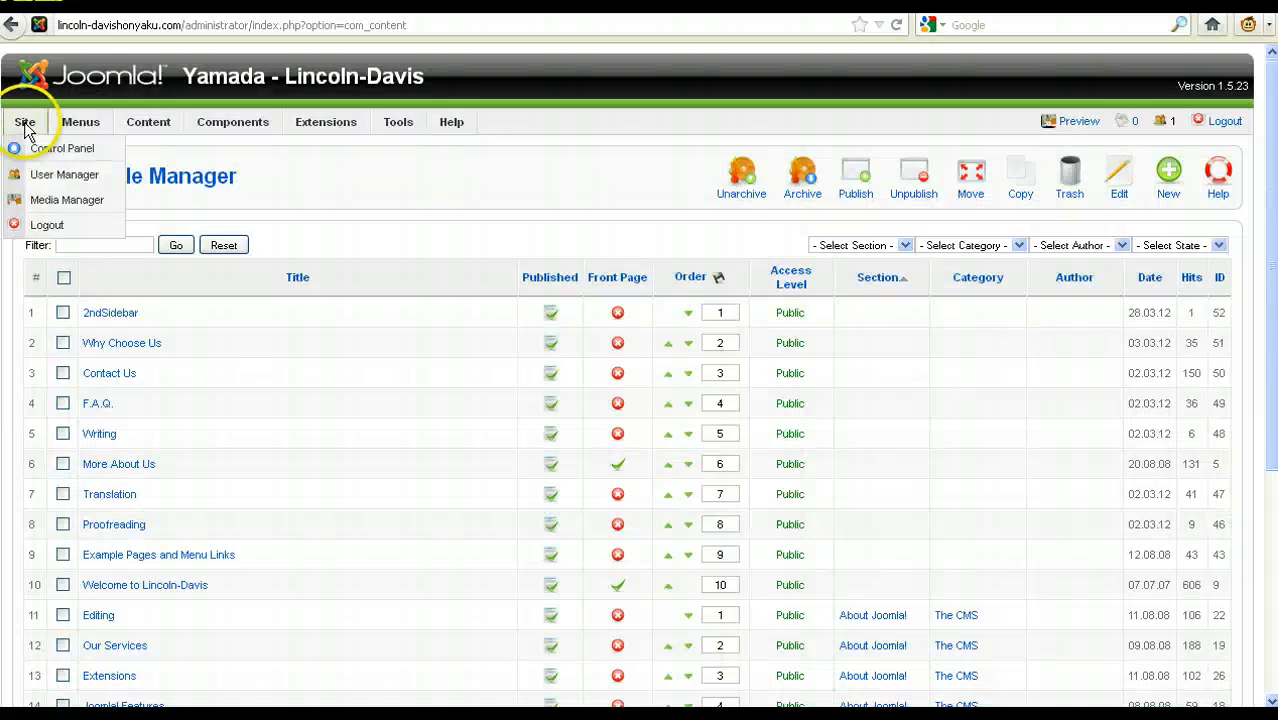
click(32, 149)
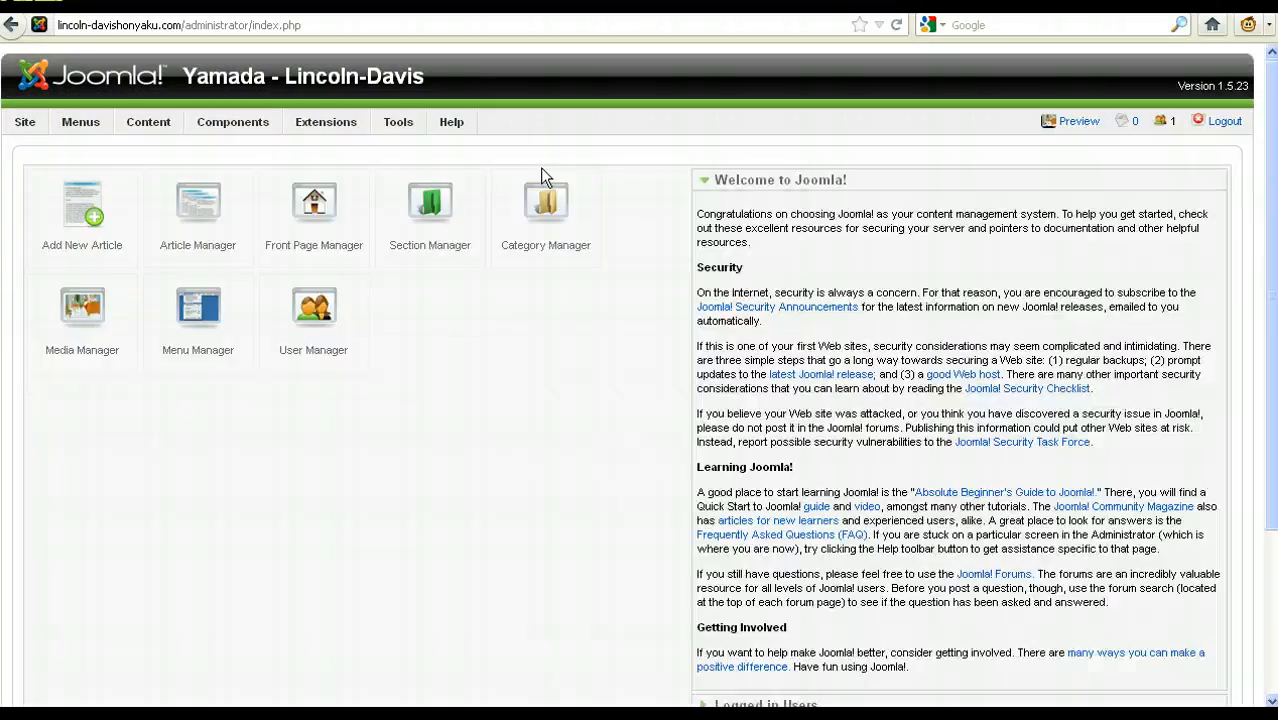
click(198, 222)
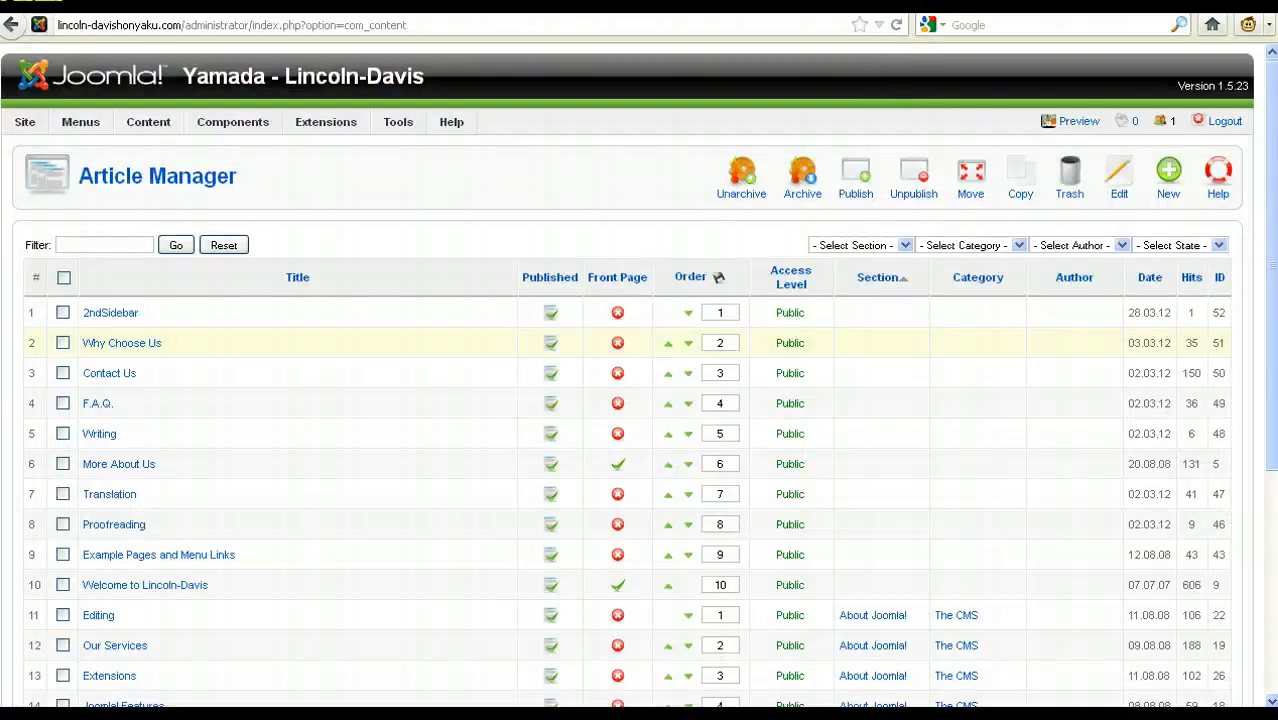
click(95, 405)
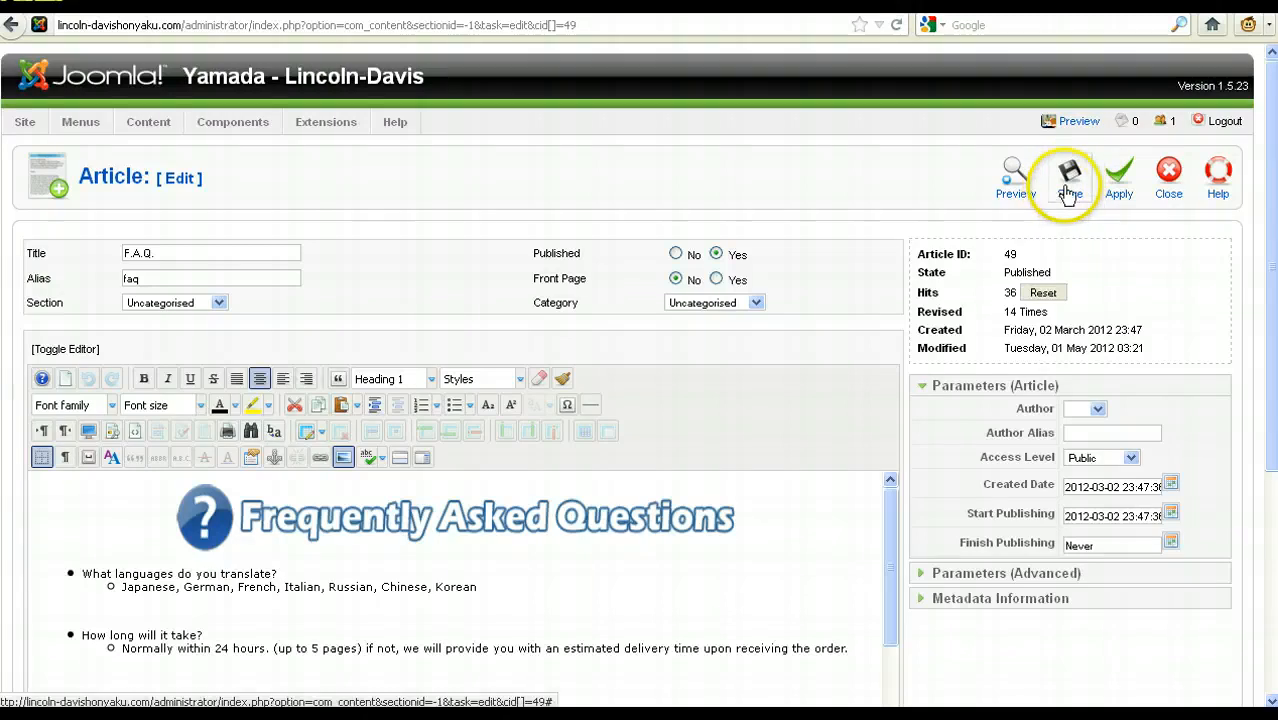
click(1181, 200)
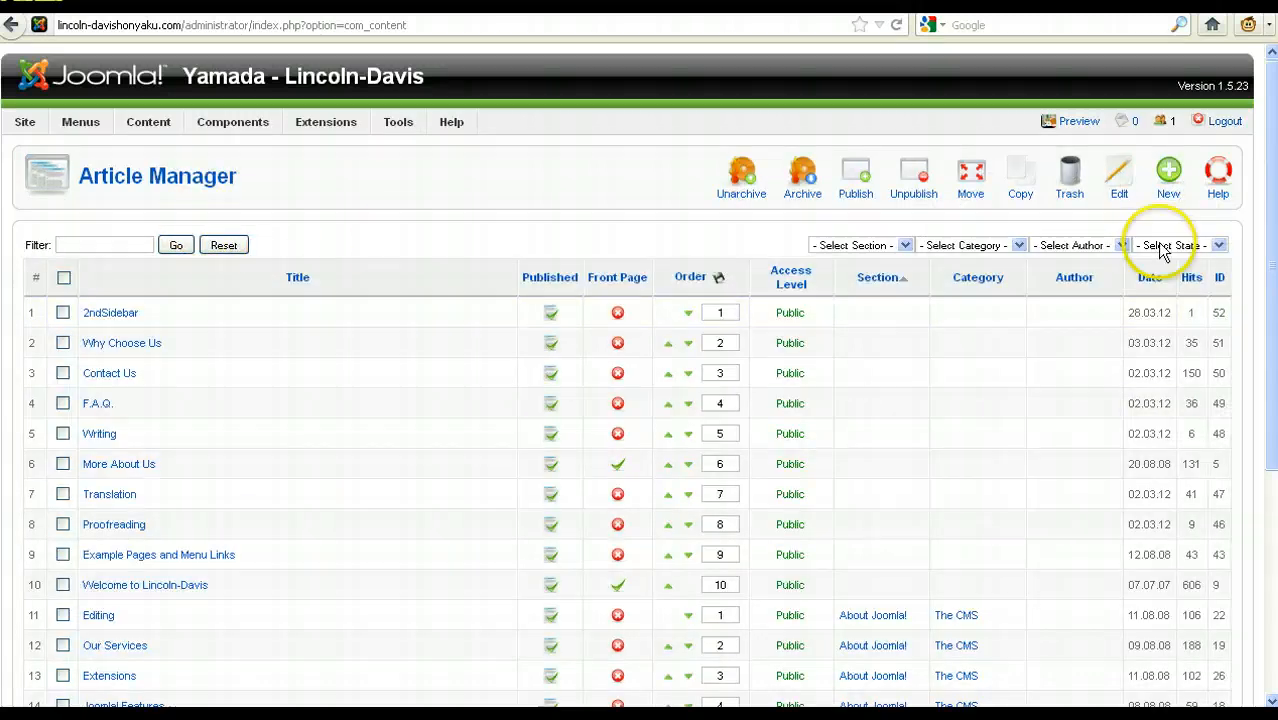
Step: Start a new article titled "New Page" with the body text "Content here..." and cancel it without saving
click(1169, 178)
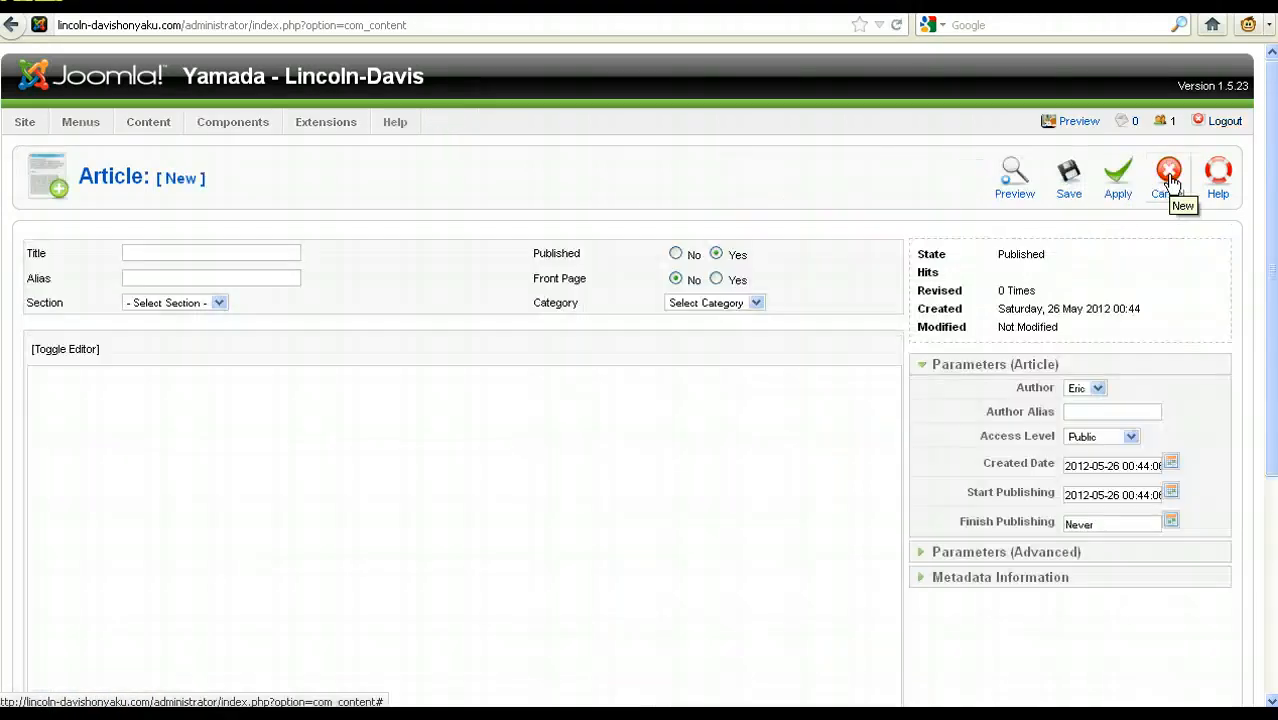
click(206, 253)
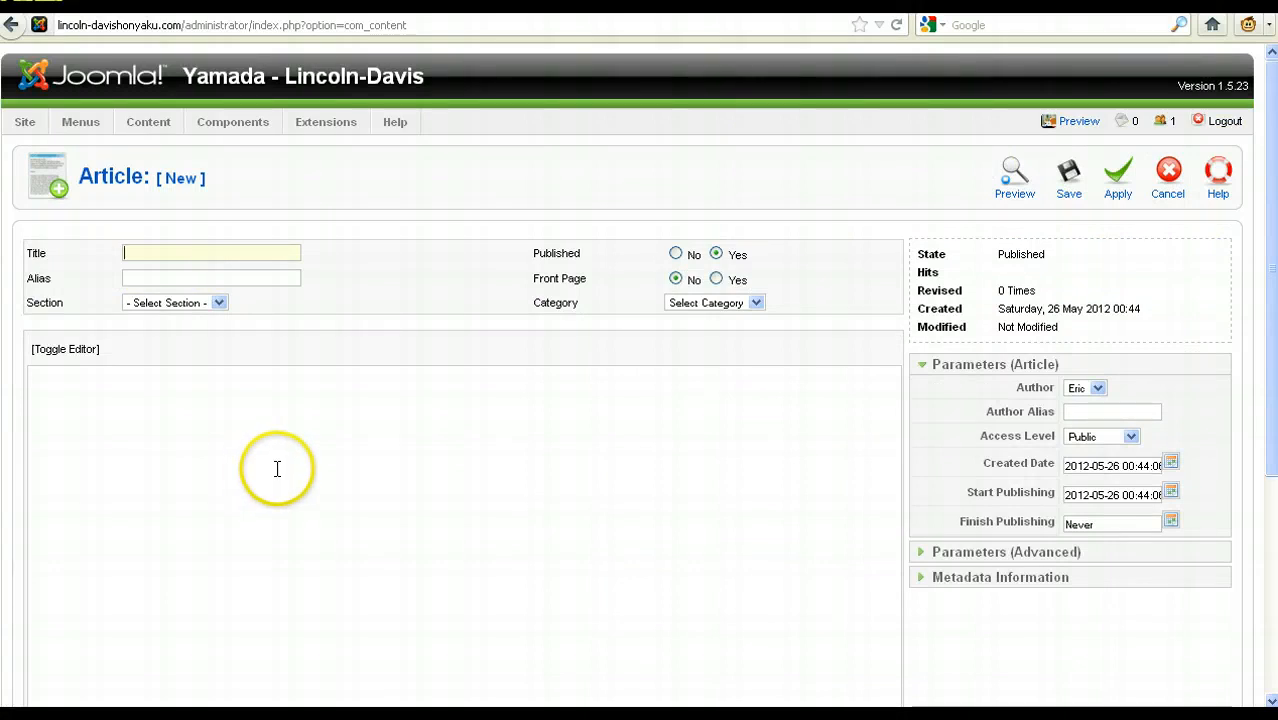
click(265, 252)
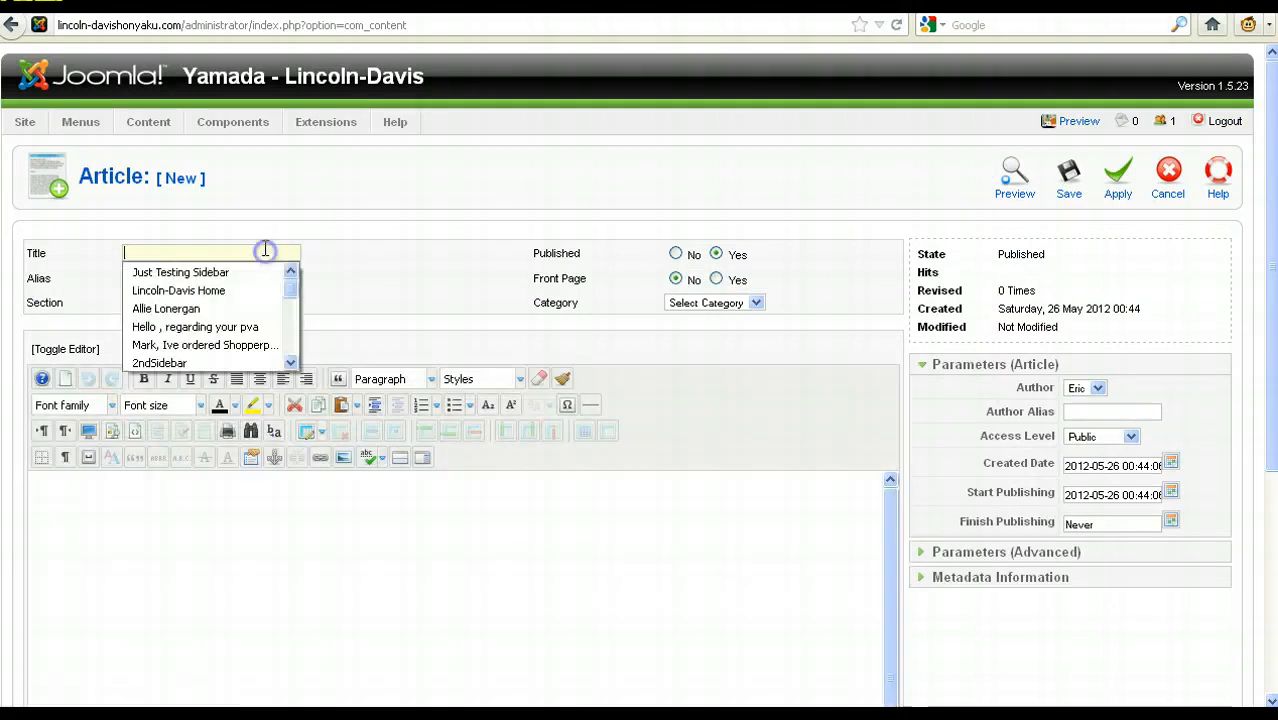
text(NBew)
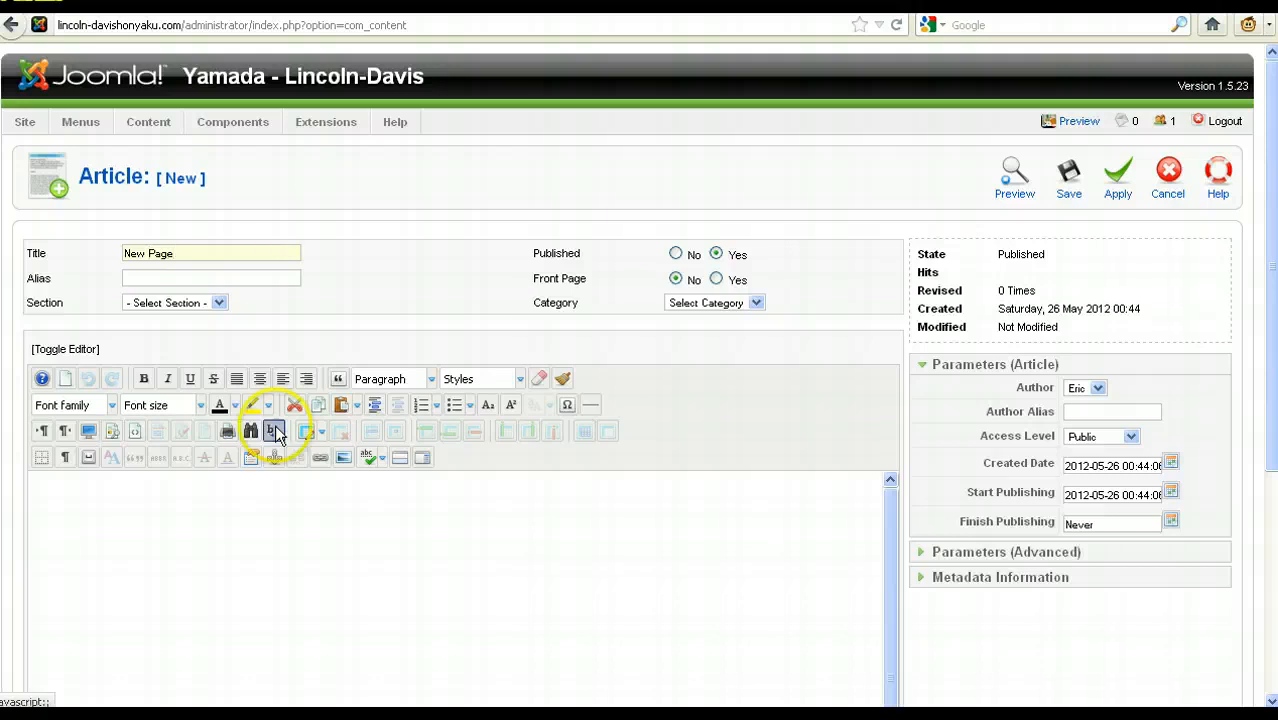
click(293, 615)
text(C)
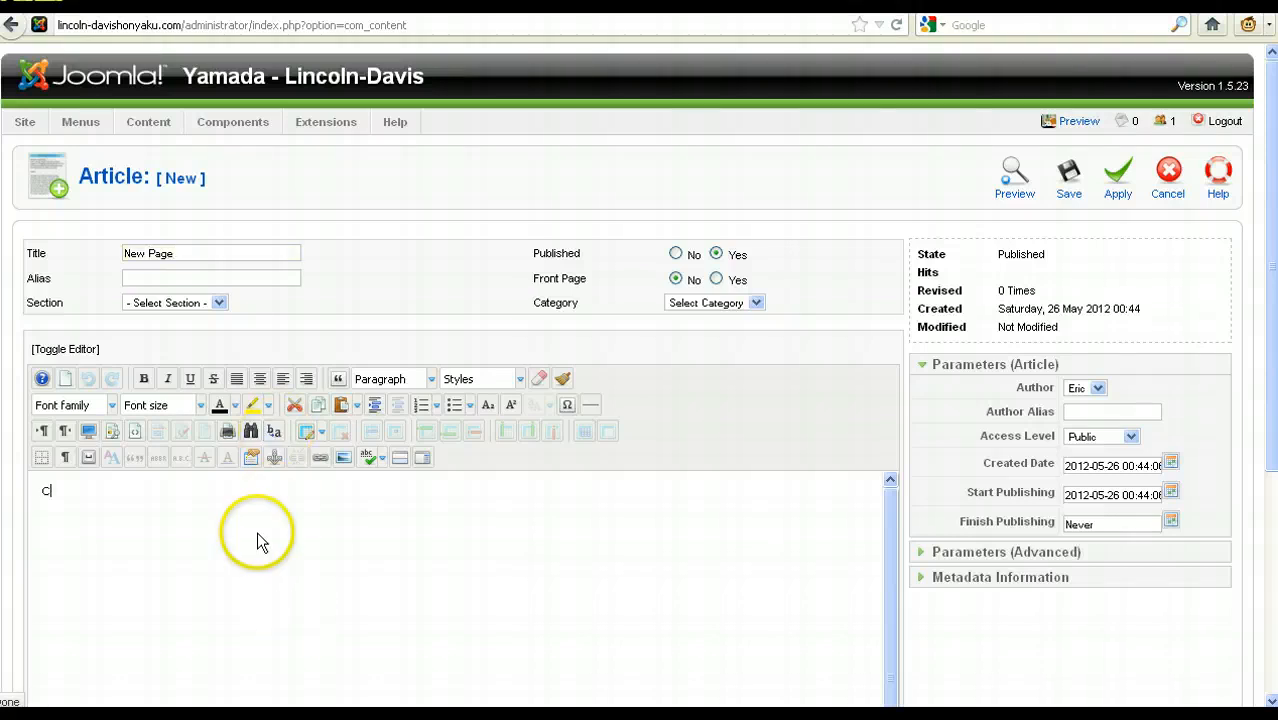
text(ontent here...)
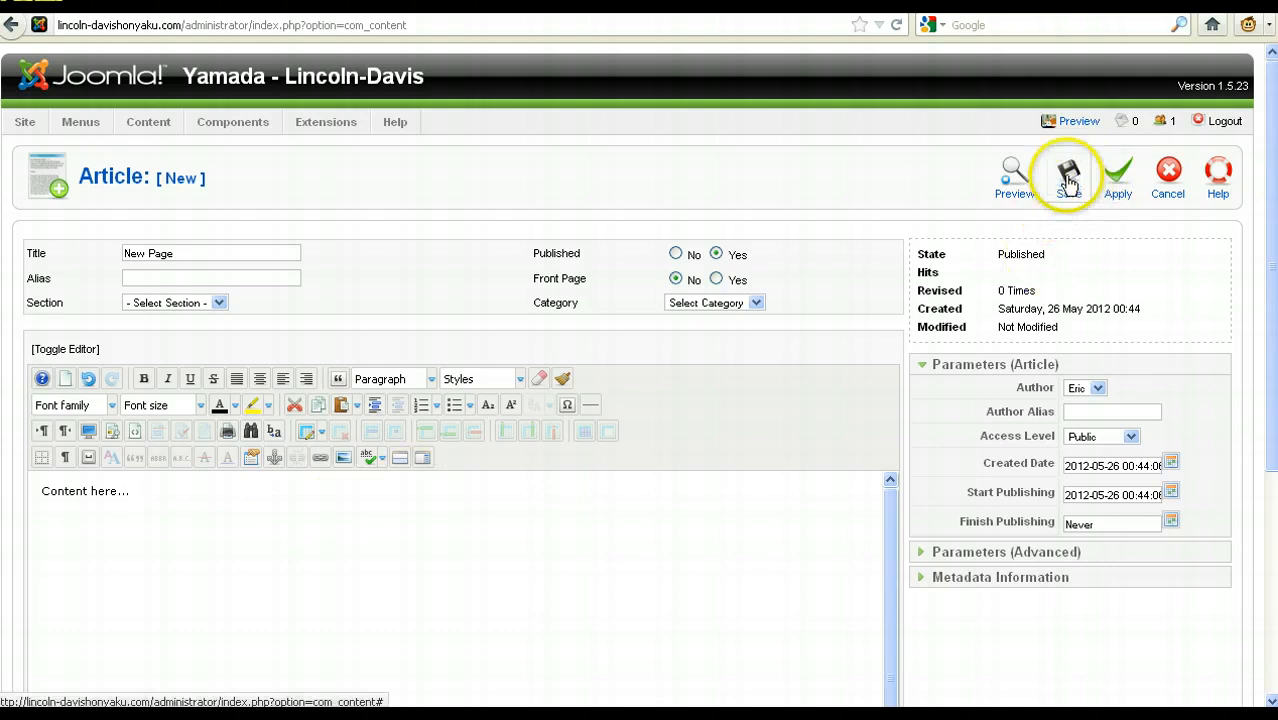
click(1169, 172)
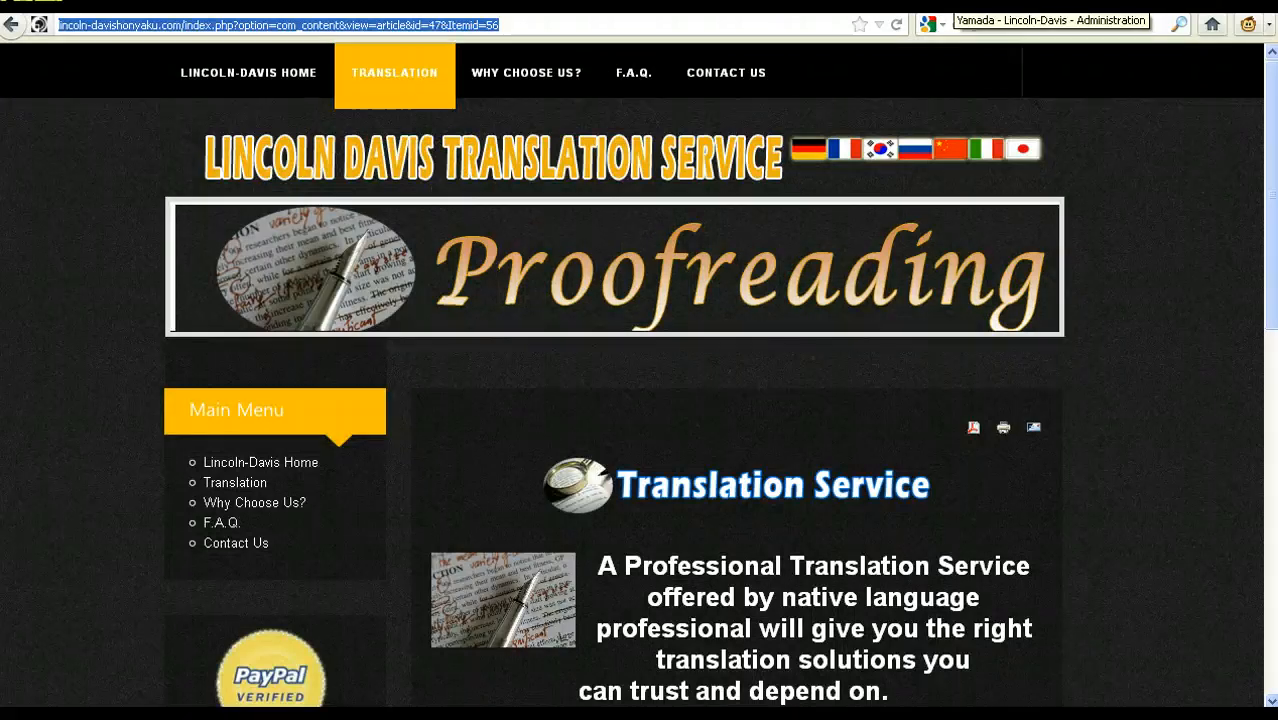
Step: Mark the Translation and More About Us articles in the Article Manager, and check the live site's Translation page
click(952, 3)
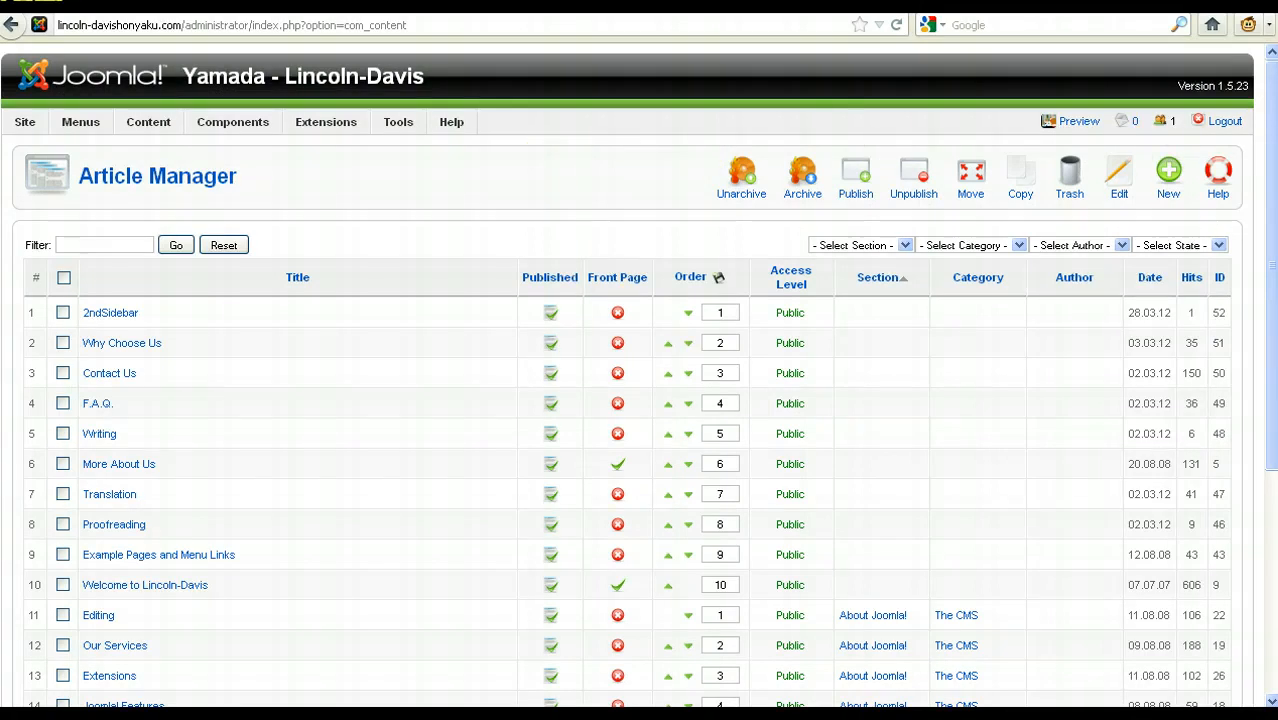
click(62, 494)
click(62, 464)
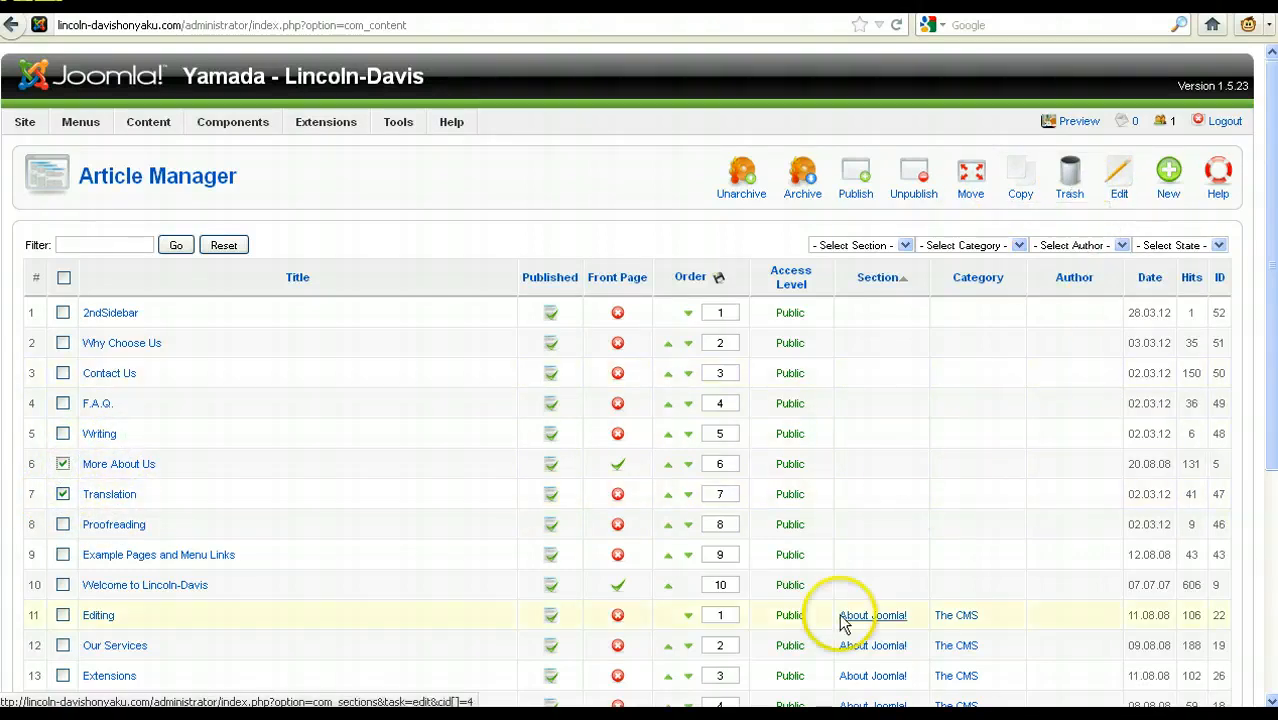
click(750, 3)
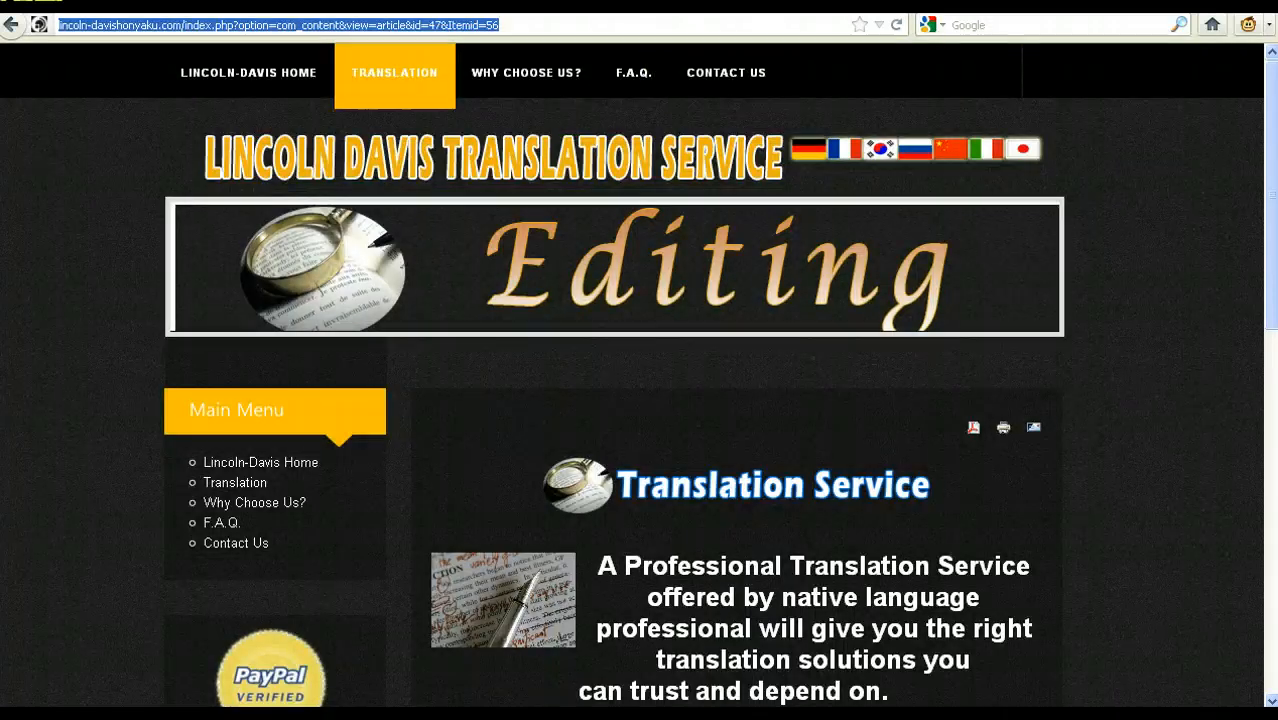
key(ctrl+shift+Tab)
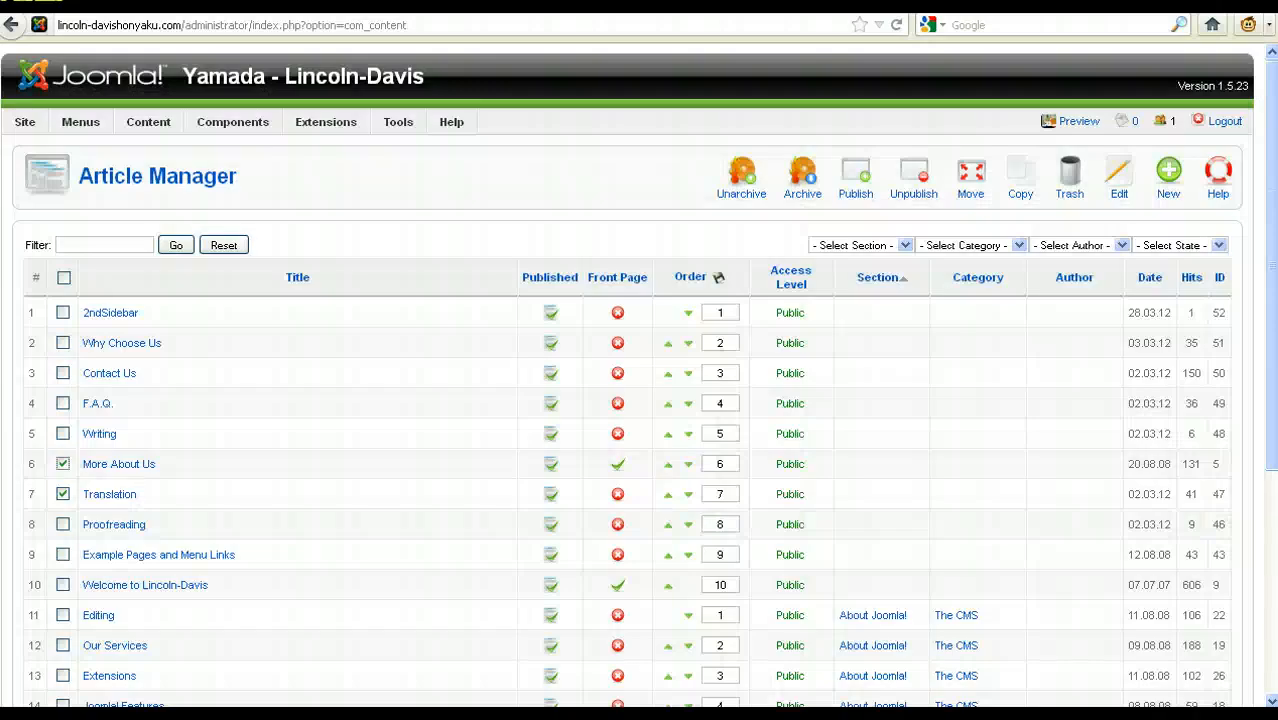